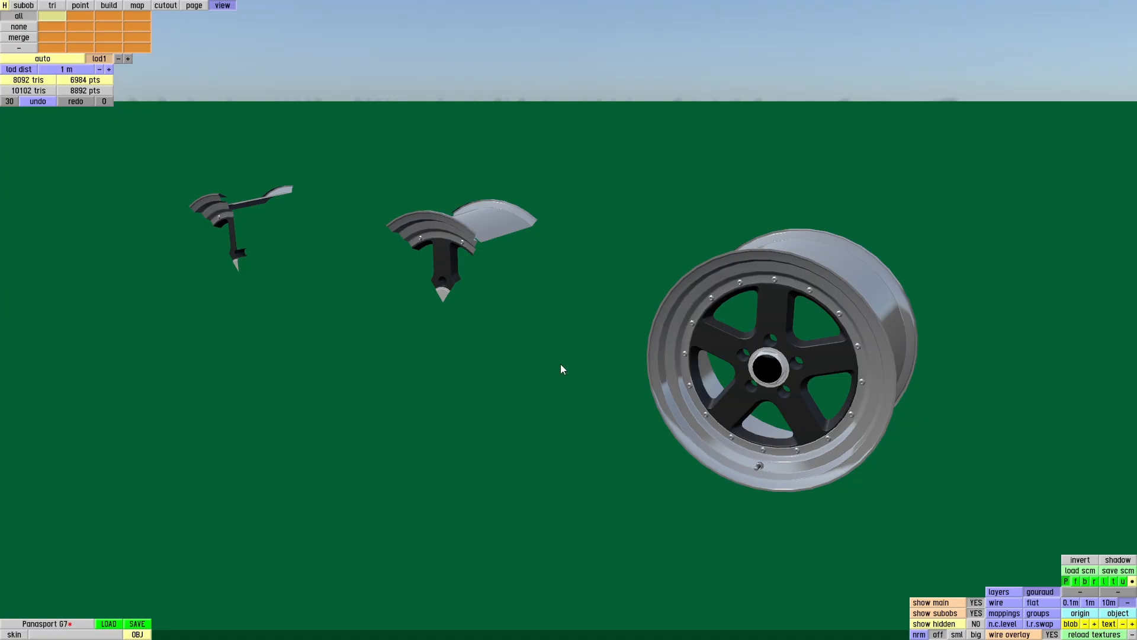
# - Examine the finished five-spoke wheel and its two separate section pieces from the front and several angles
pyautogui.moveTo(790, 375); pyautogui.dragTo(642, 370, button='middle')
pyautogui.scroll(5, 642, 369)
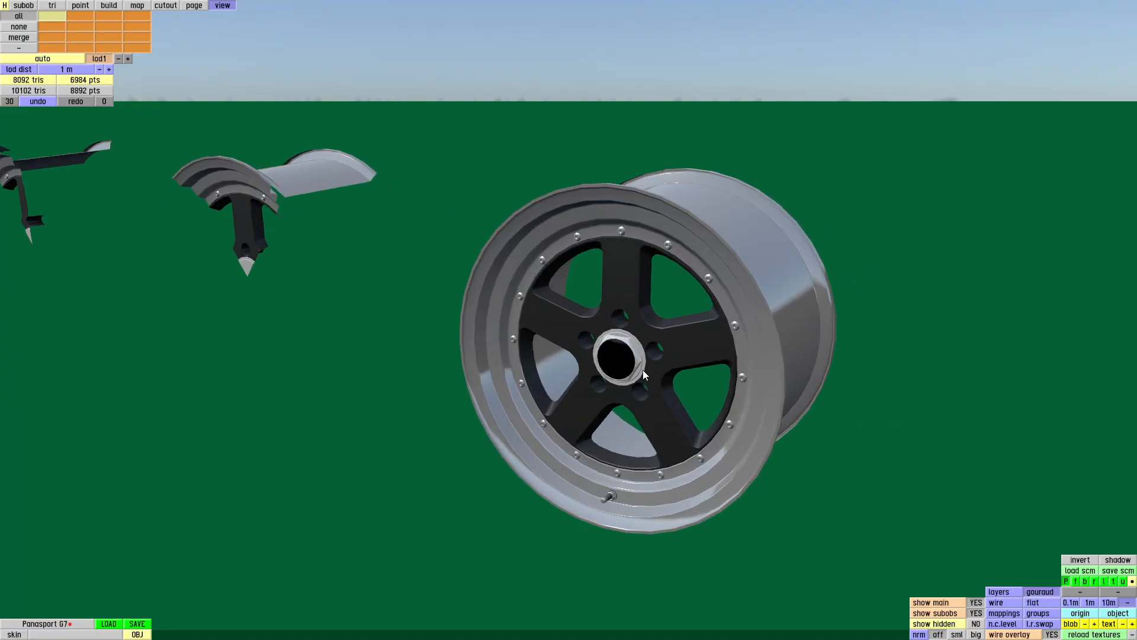
pyautogui.moveTo(642, 369); pyautogui.dragTo(587, 378, button='right')
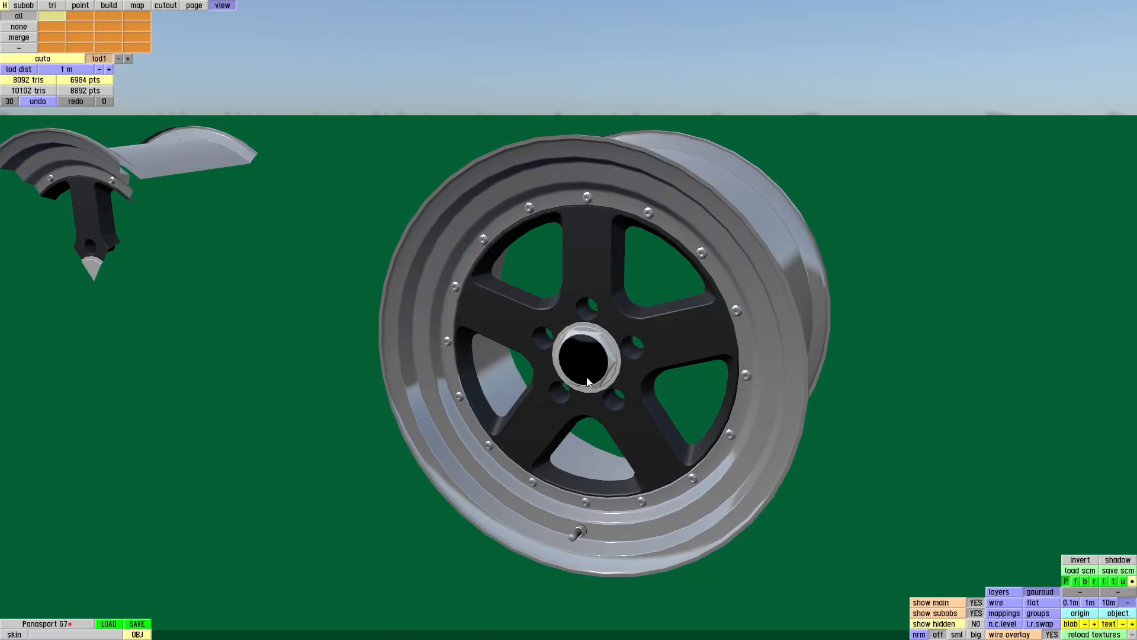
pyautogui.press('f')
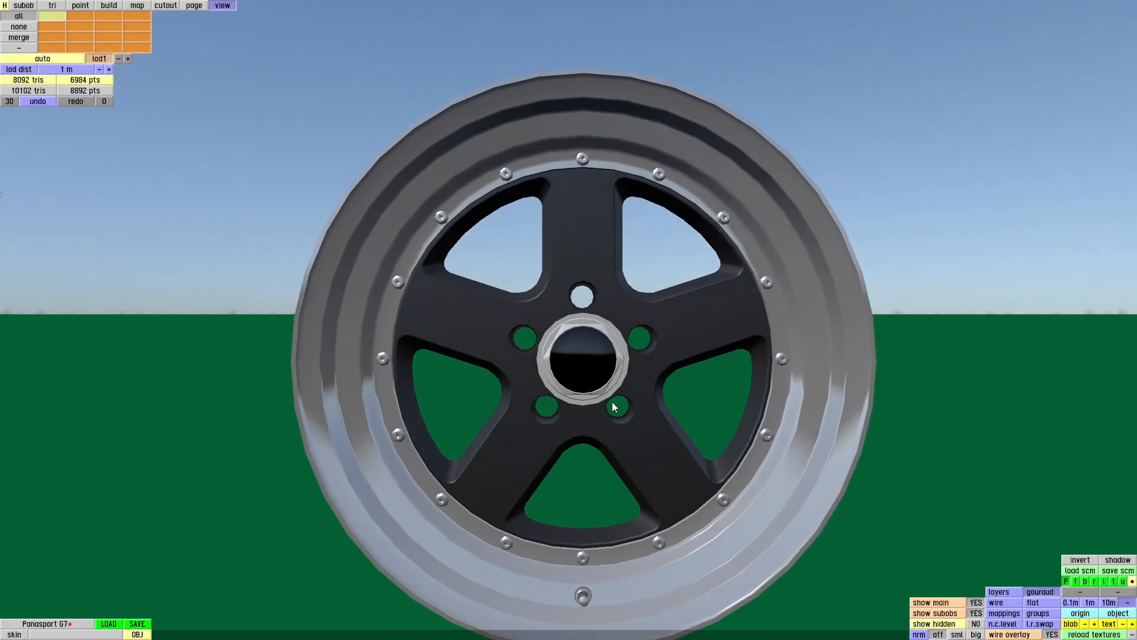
pyautogui.moveTo(612, 402); pyautogui.dragTo(600, 336, button='right')
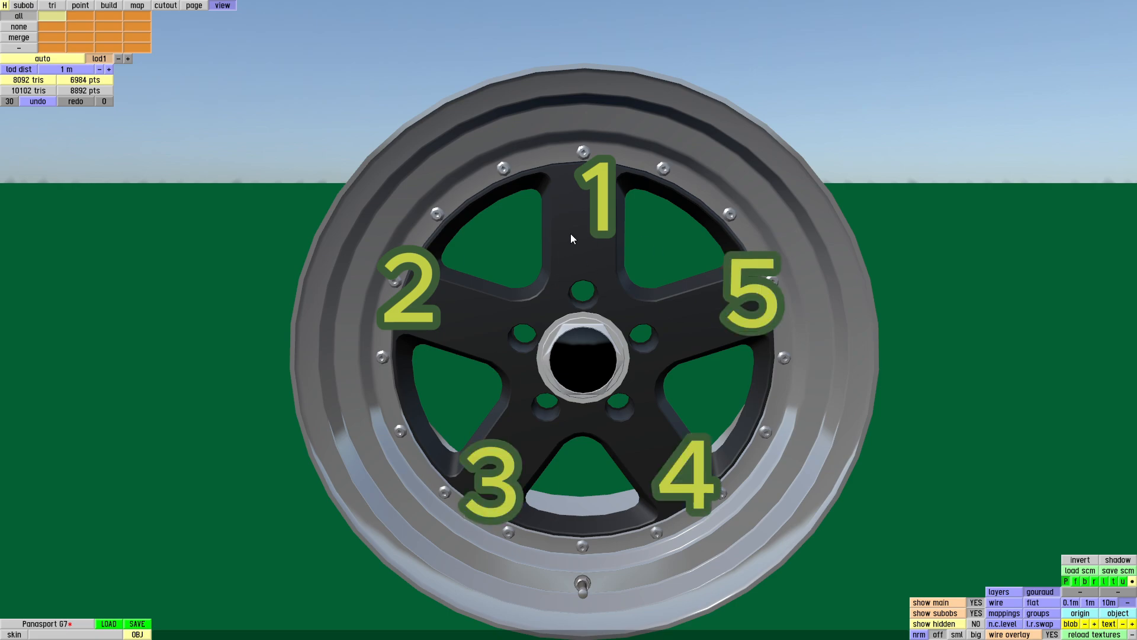
pyautogui.moveTo(606, 355); pyautogui.dragTo(407, 341, button='middle')
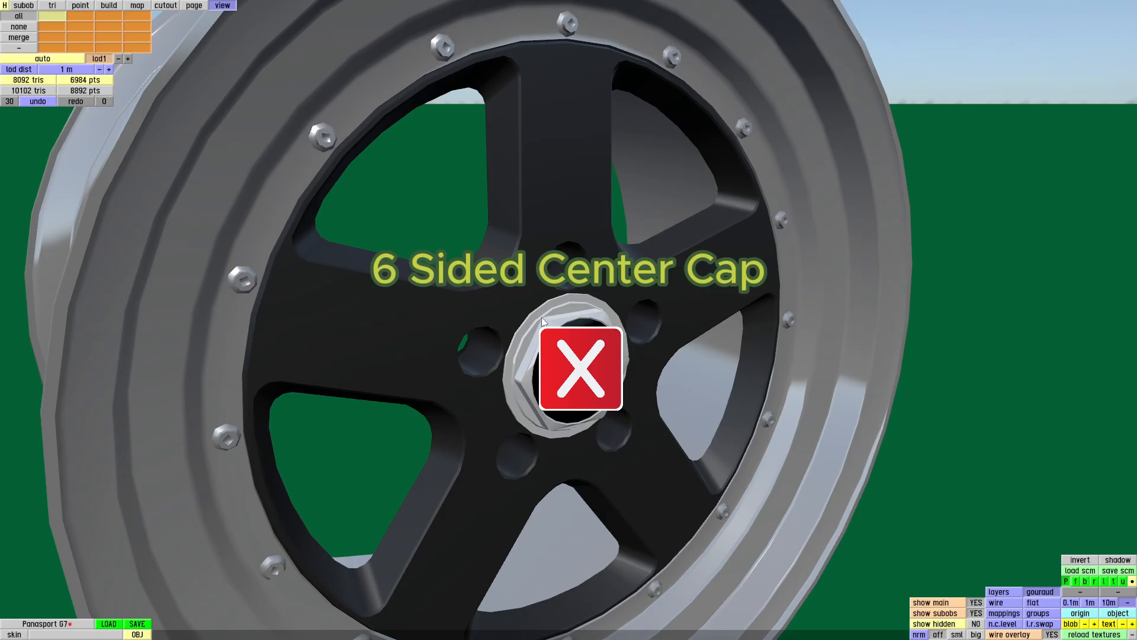
pyautogui.scroll(-8, 562, 394)
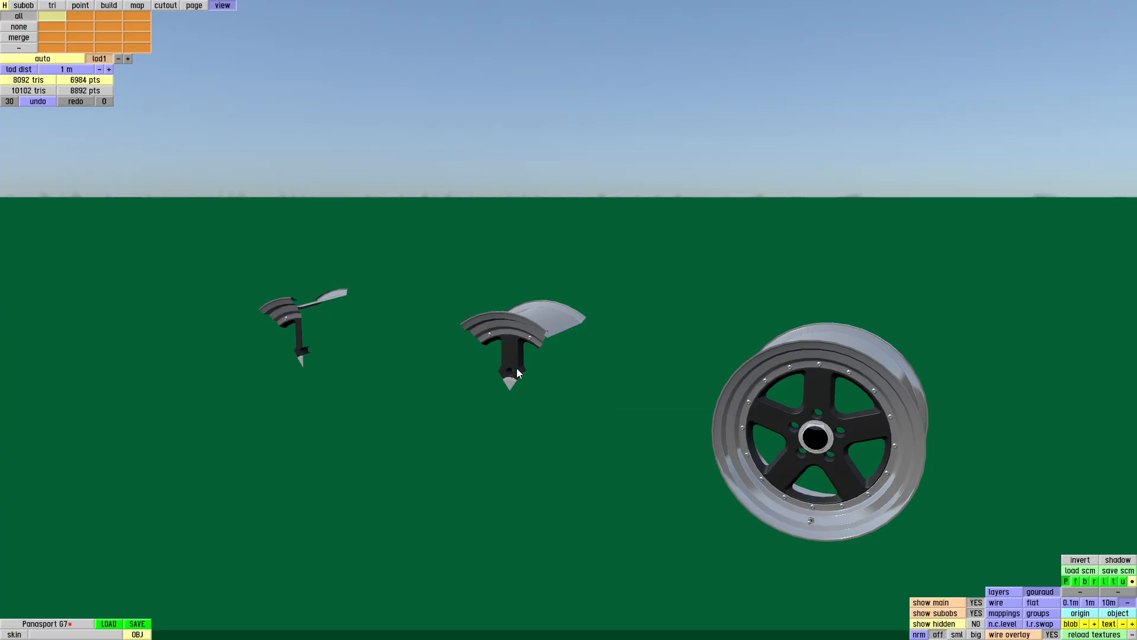
pyautogui.moveTo(517, 367); pyautogui.dragTo(272, 373, button='middle')
pyautogui.moveTo(273, 373); pyautogui.dragTo(458, 378, button='middle')
pyautogui.scroll(2, 457, 379)
# - Select the empty main object Panasport G7 and show it from the front over the wheel reference image
pyautogui.click(30, 7)
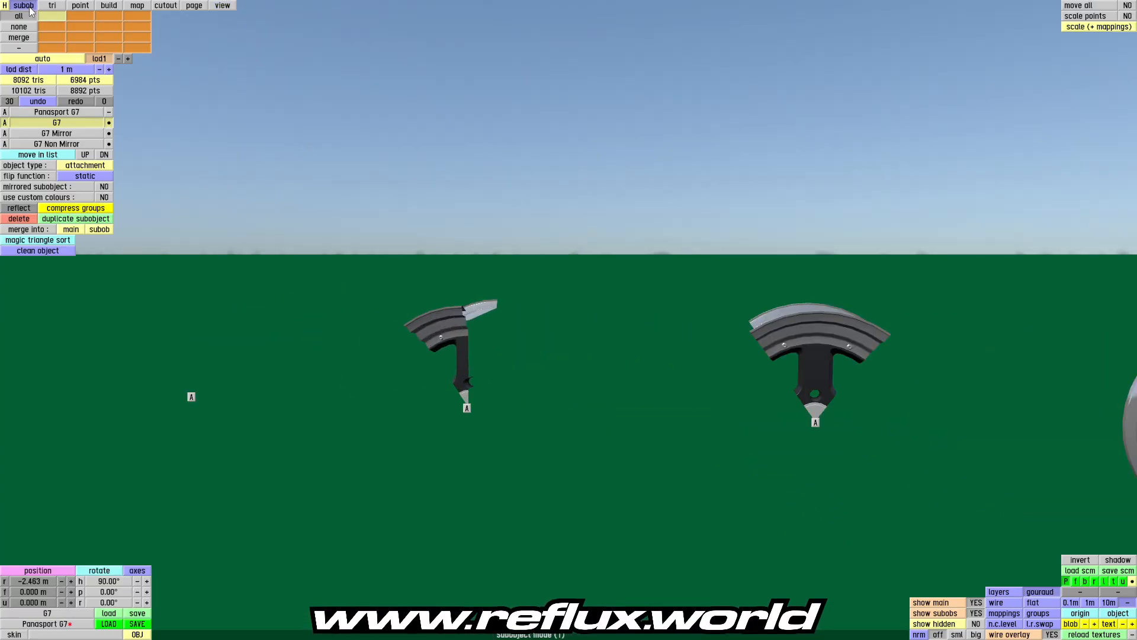
pyautogui.moveTo(355, 368); pyautogui.dragTo(691, 377, button='middle')
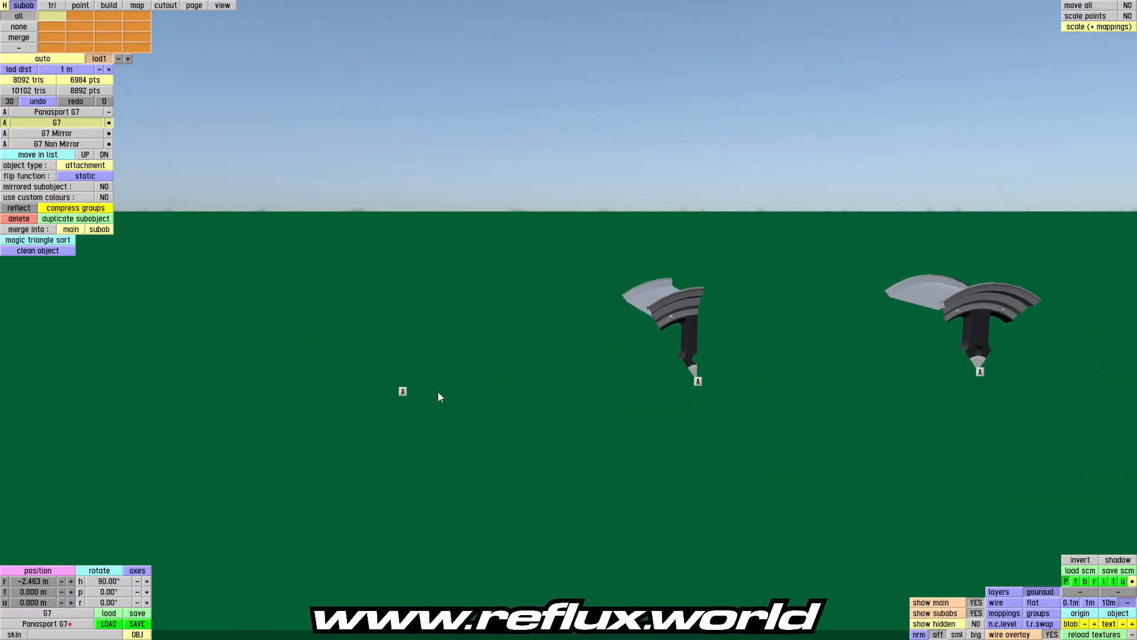
pyautogui.click(403, 390)
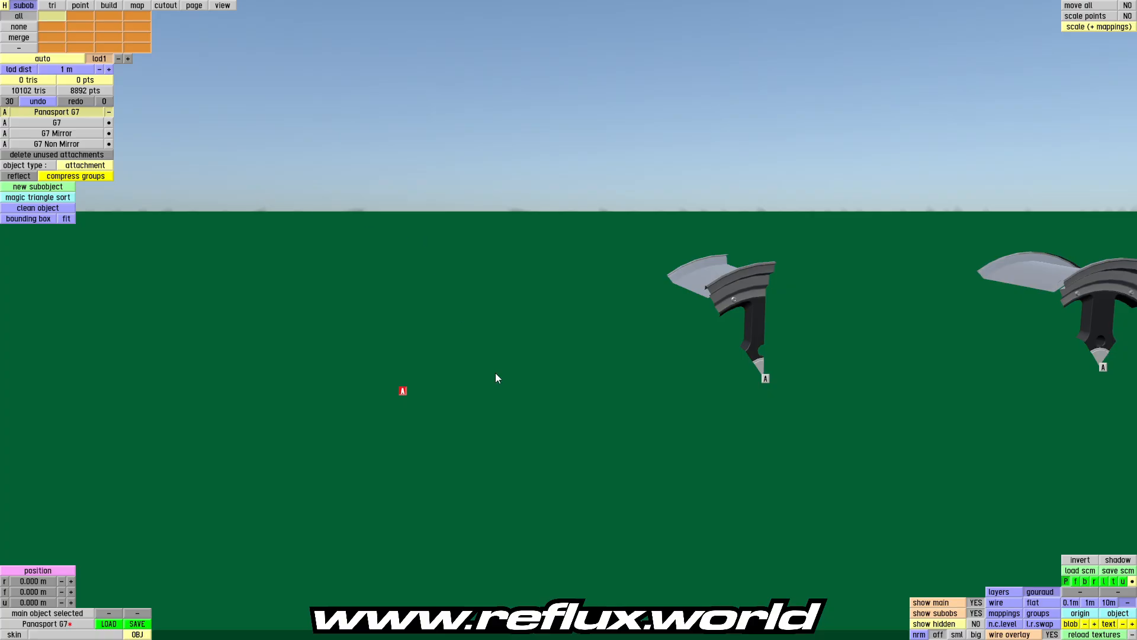
pyautogui.press('f')
pyautogui.moveTo(379, 392); pyautogui.dragTo(524, 360, button='middle')
pyautogui.scroll(3, 524, 360)
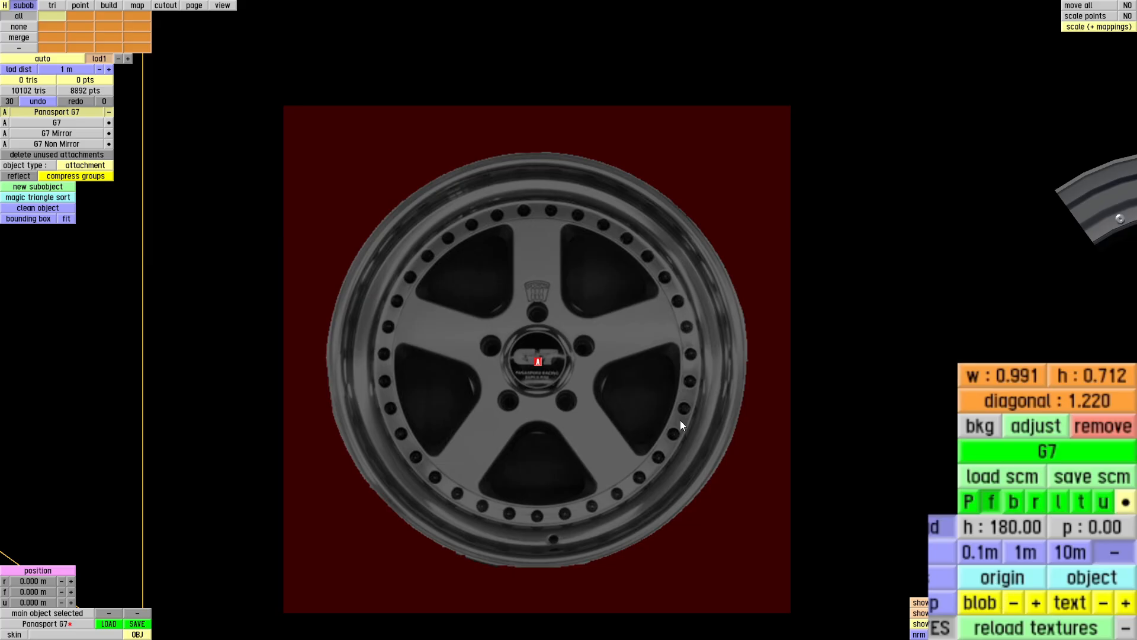
pyautogui.moveTo(531, 386); pyautogui.dragTo(500, 364, button='middle')
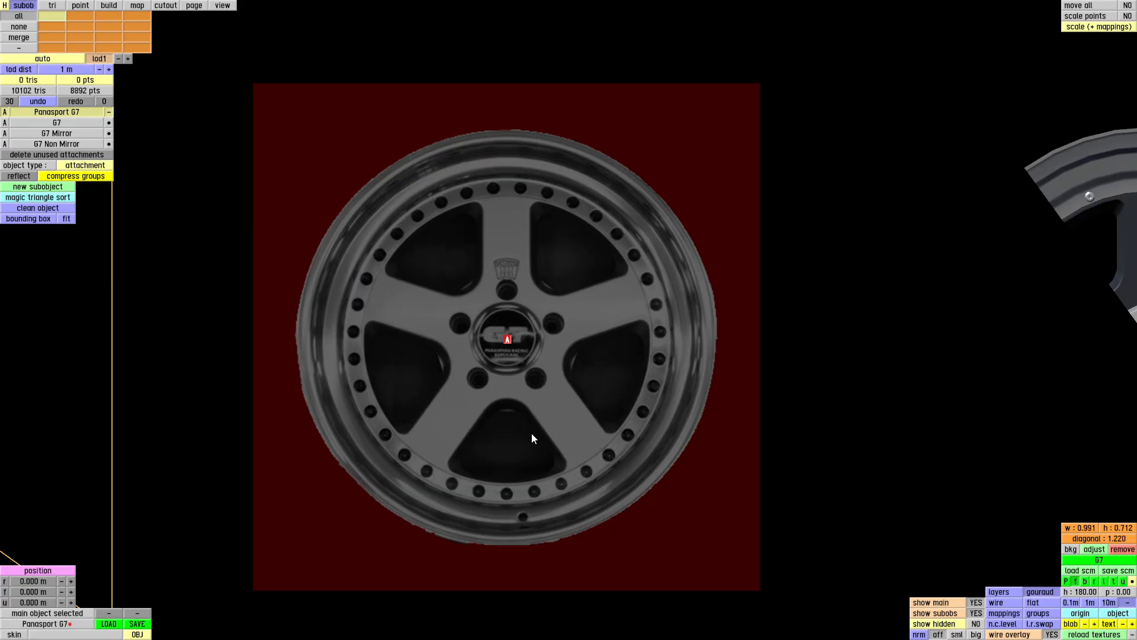
# - Add a new point at the centre of the reference wheel, at 0.000 m on all axes
pyautogui.click(81, 7)
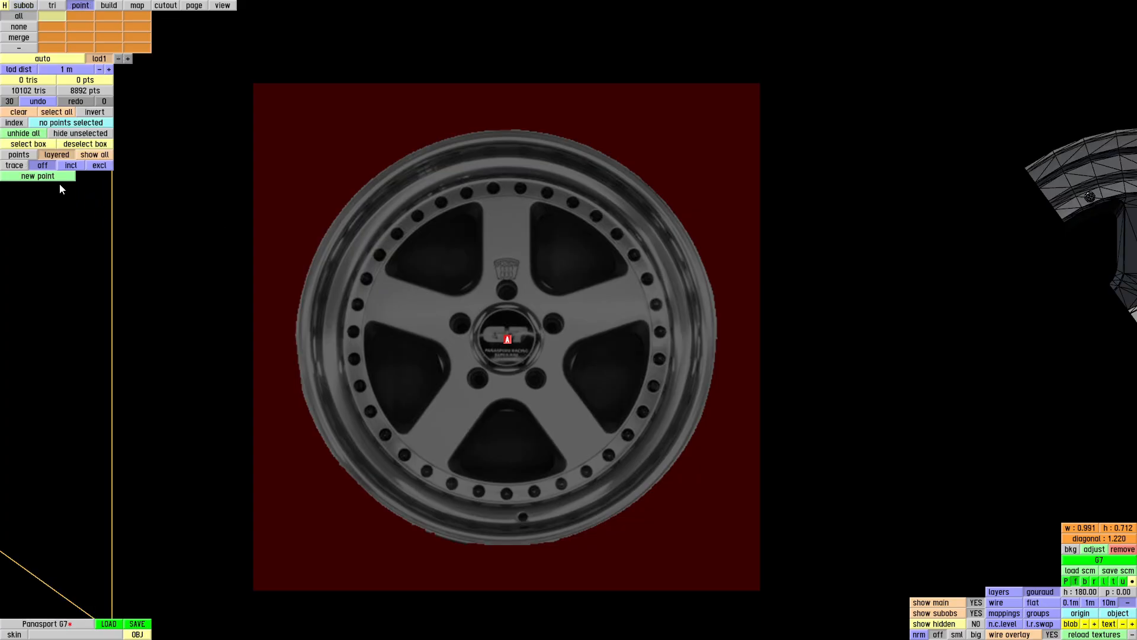
pyautogui.click(38, 176)
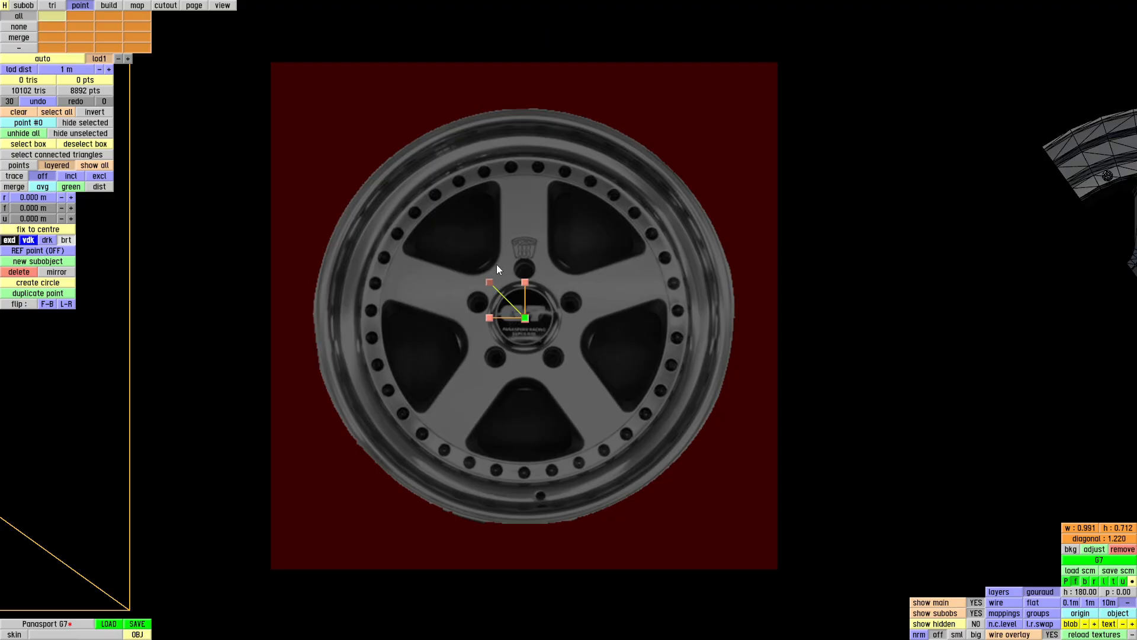
pyautogui.scroll(4, 496, 265)
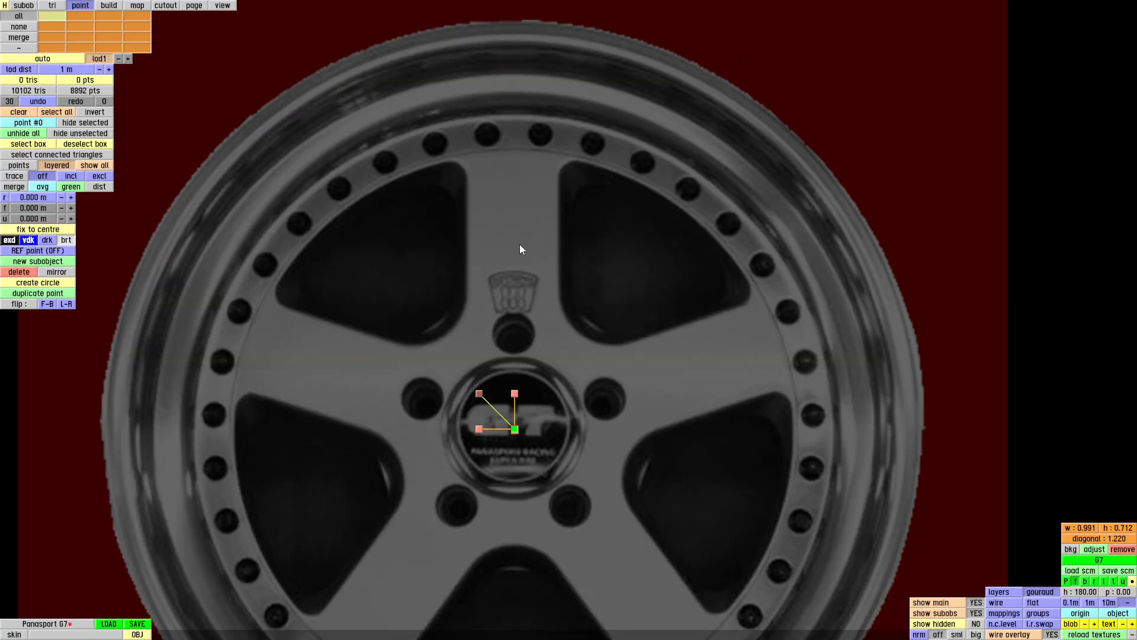
pyautogui.moveTo(452, 482); pyautogui.dragTo(452, 504, button='right')
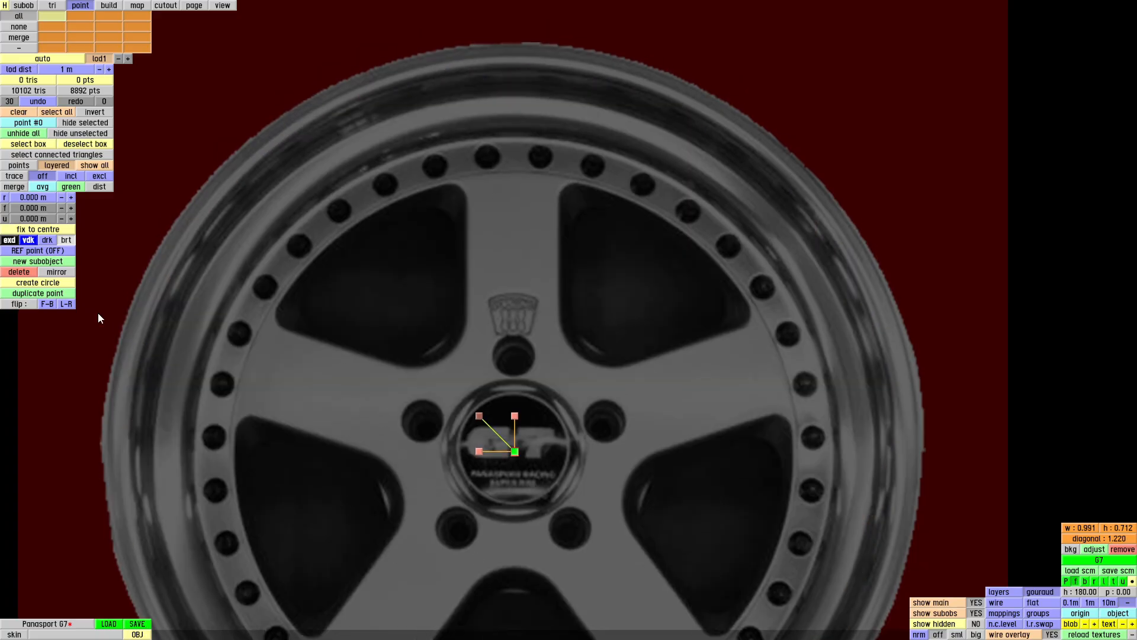
pyautogui.scroll(-3, 476, 383)
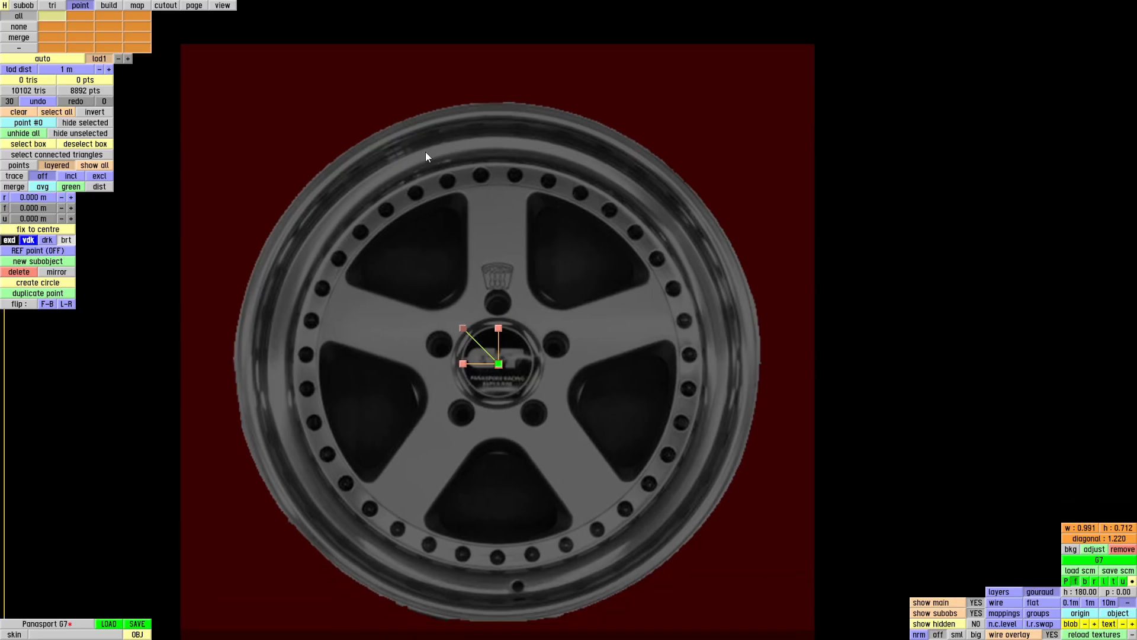
# - Create a circle of 40 points with a 0.500 m radius around the centre point
pyautogui.click(69, 283)
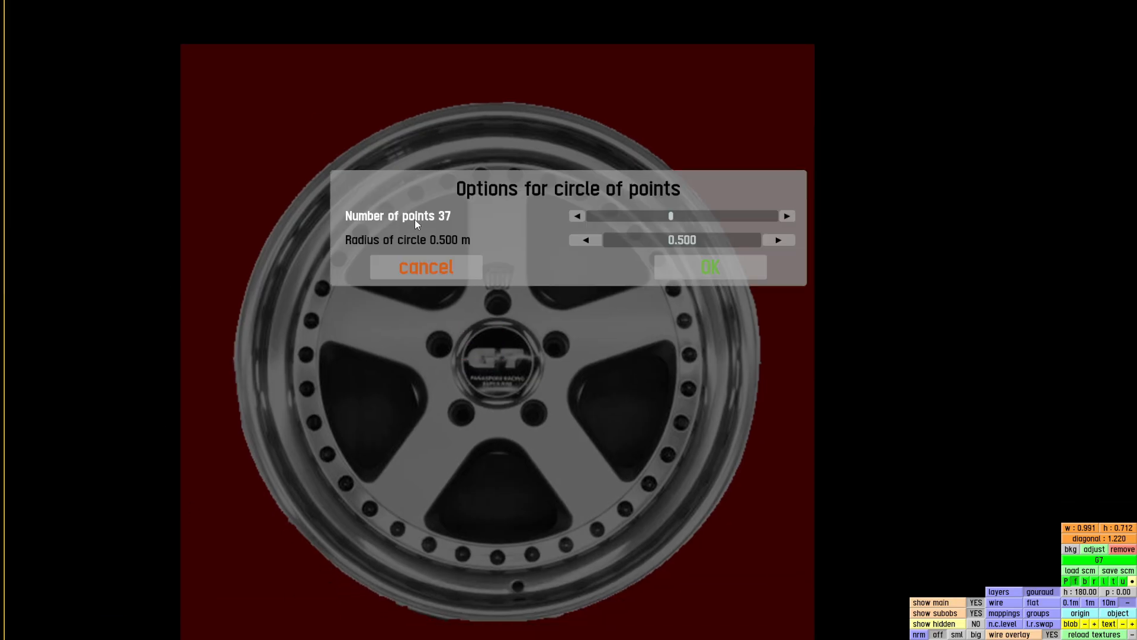
pyautogui.click(785, 217)
pyautogui.click(785, 217)
pyautogui.click(784, 217)
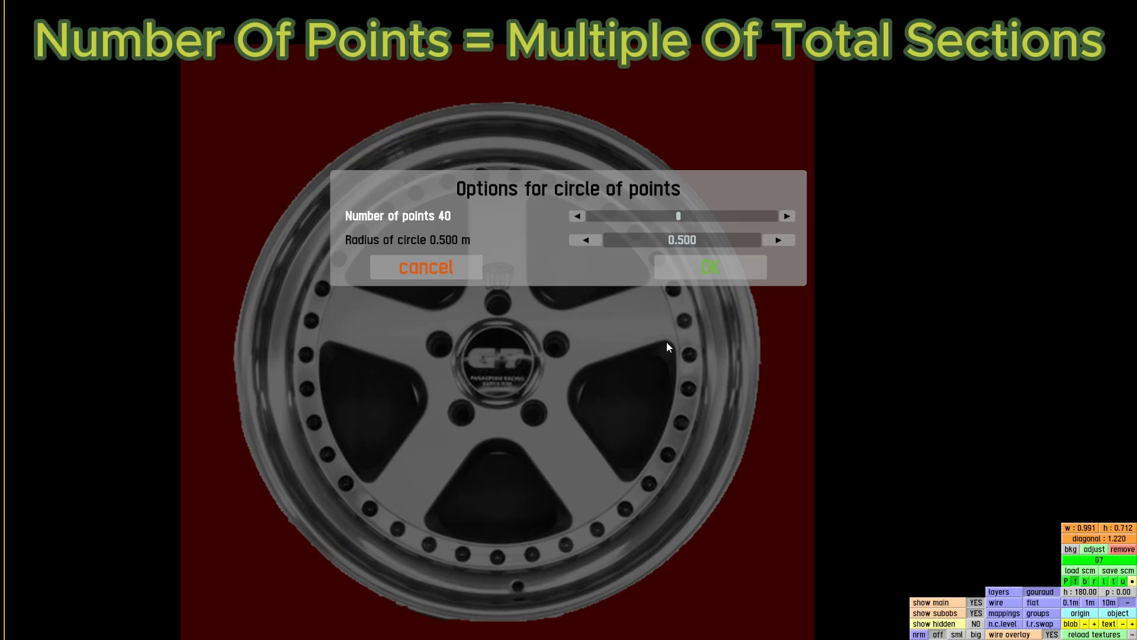
pyautogui.click(717, 260)
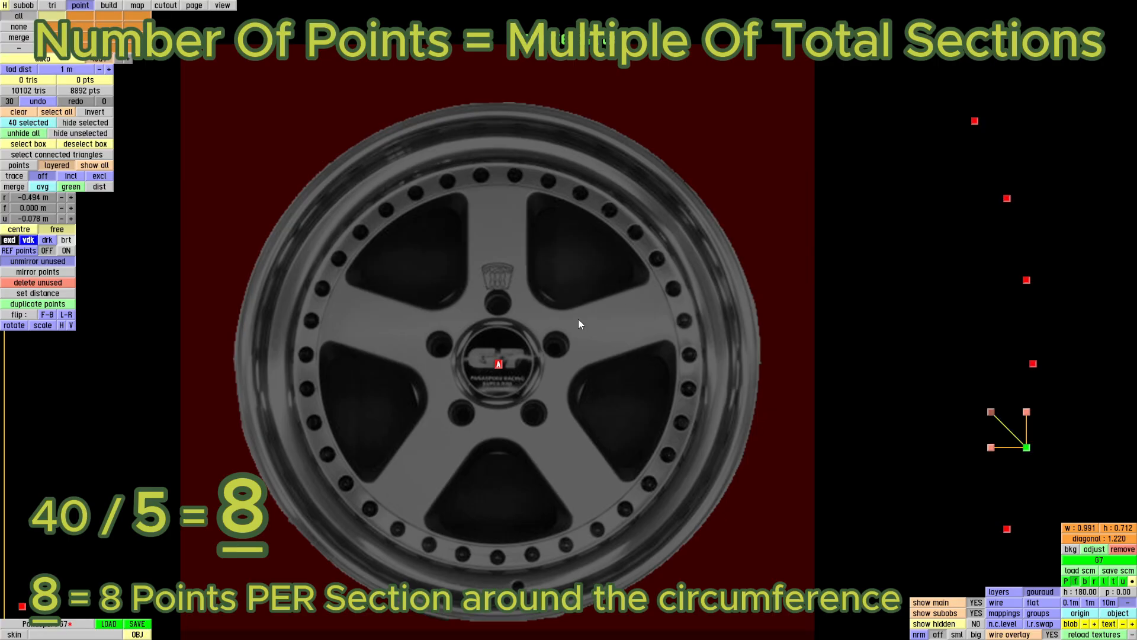
# - Add the centre point to the selected circle and scale the points down around it to fit the reference wheel's outer edge
pyautogui.keyDown('ctrl'); pyautogui.click(499, 364); pyautogui.keyUp('ctrl')
pyautogui.scroll(-3, 615, 361)
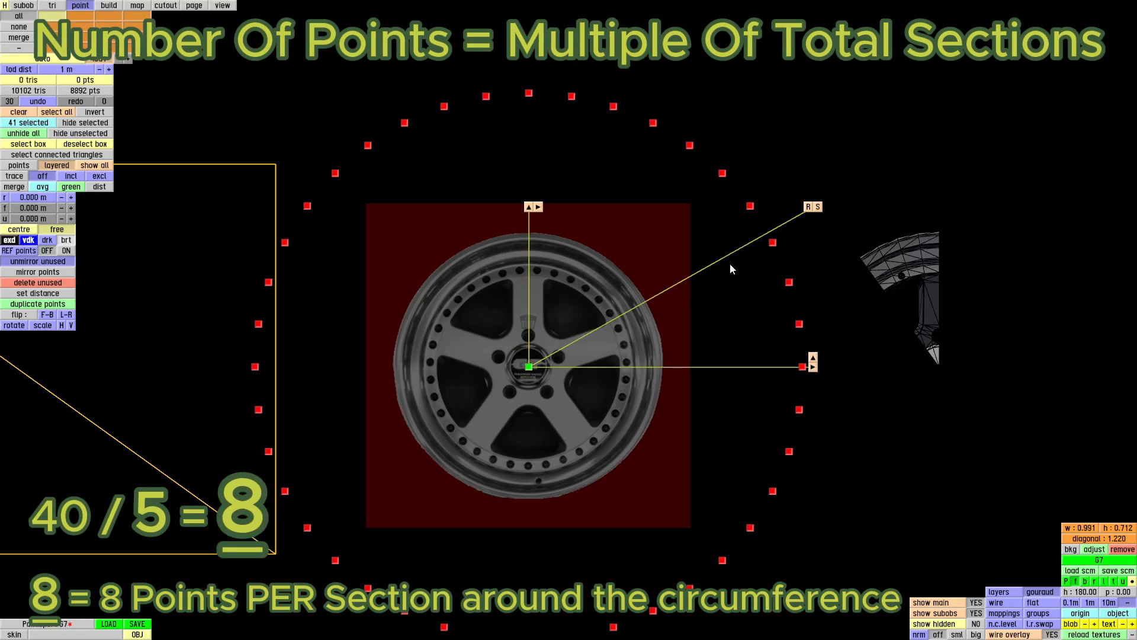
pyautogui.moveTo(816, 206); pyautogui.dragTo(673, 276)
pyautogui.scroll(5, 528, 341)
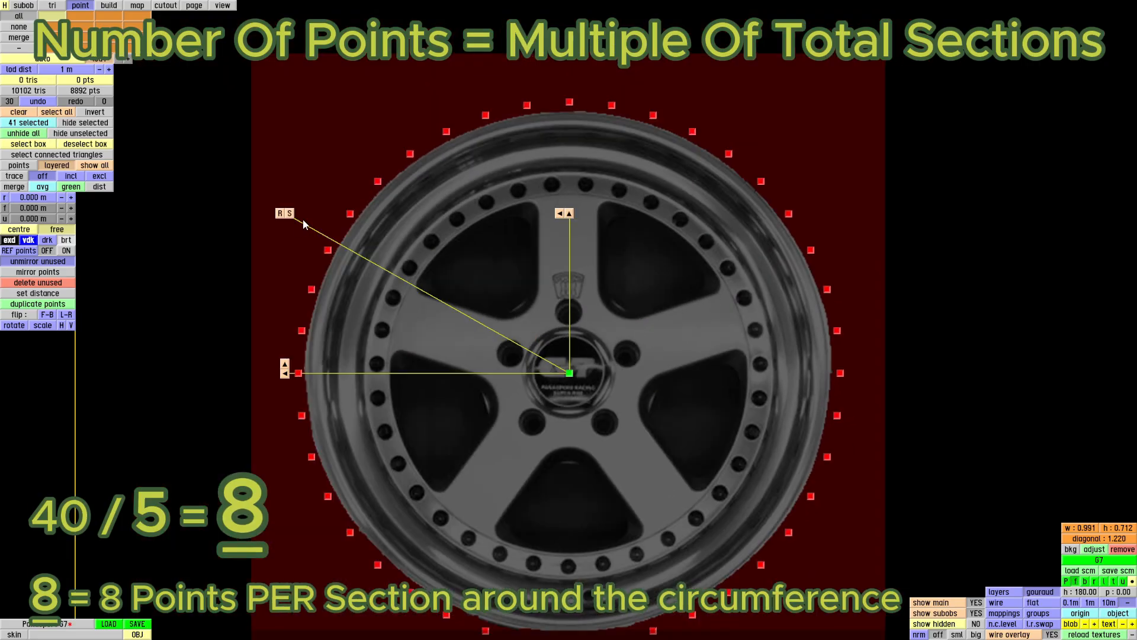
pyautogui.moveTo(289, 214); pyautogui.dragTo(291, 215)
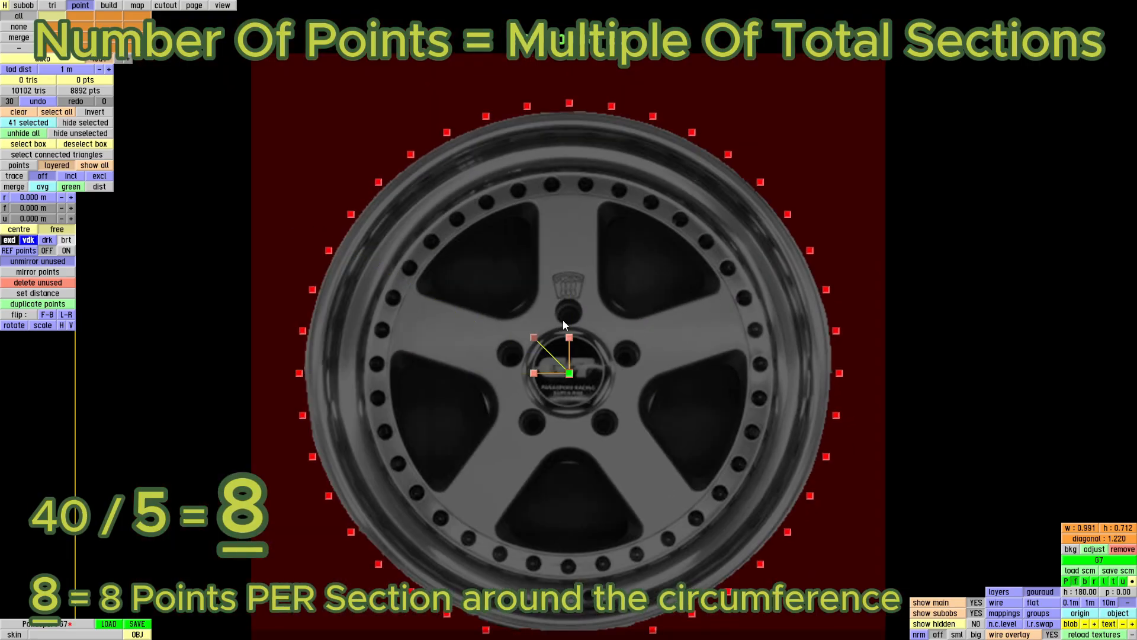
pyautogui.scroll(2, 563, 320)
# - Build a closed band of triangles around the outer rim from copies of the 40-point circle
pyautogui.press('space')
pyautogui.moveTo(537, 308); pyautogui.dragTo(485, 331)
pyautogui.click(109, 5)
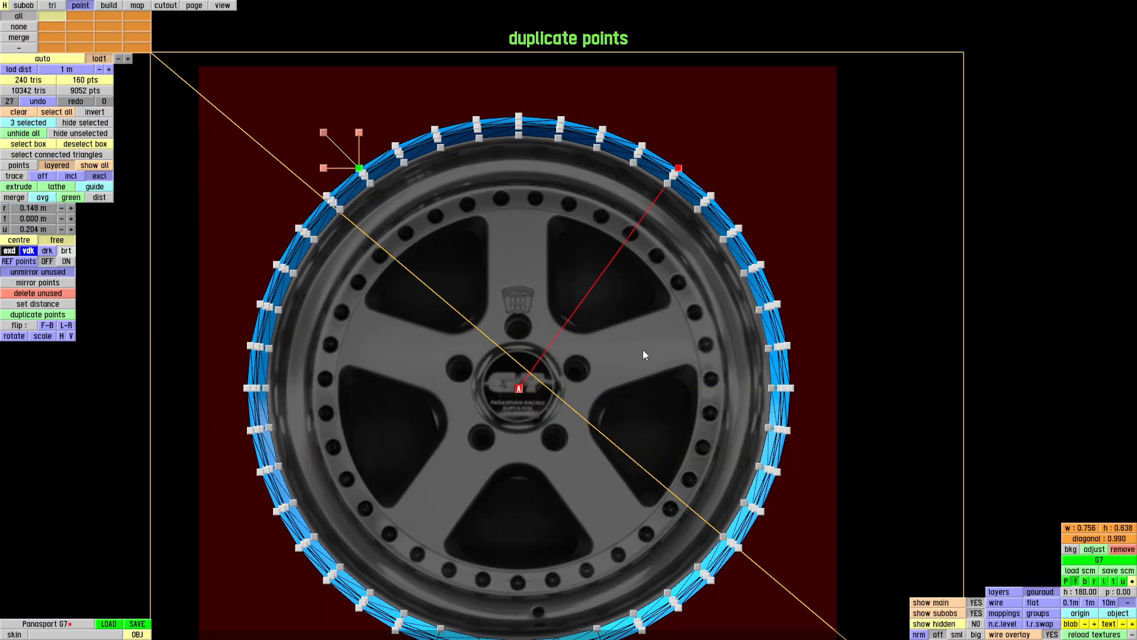
# - Scale the duplicated centre and two section-boundary points outward from the wheel's centre so the outer two sit beyond the rim
pyautogui.moveTo(808, 230); pyautogui.dragTo(924, 133)
pyautogui.scroll(-2, 821, 195)
pyautogui.moveTo(816, 224); pyautogui.dragTo(829, 216)
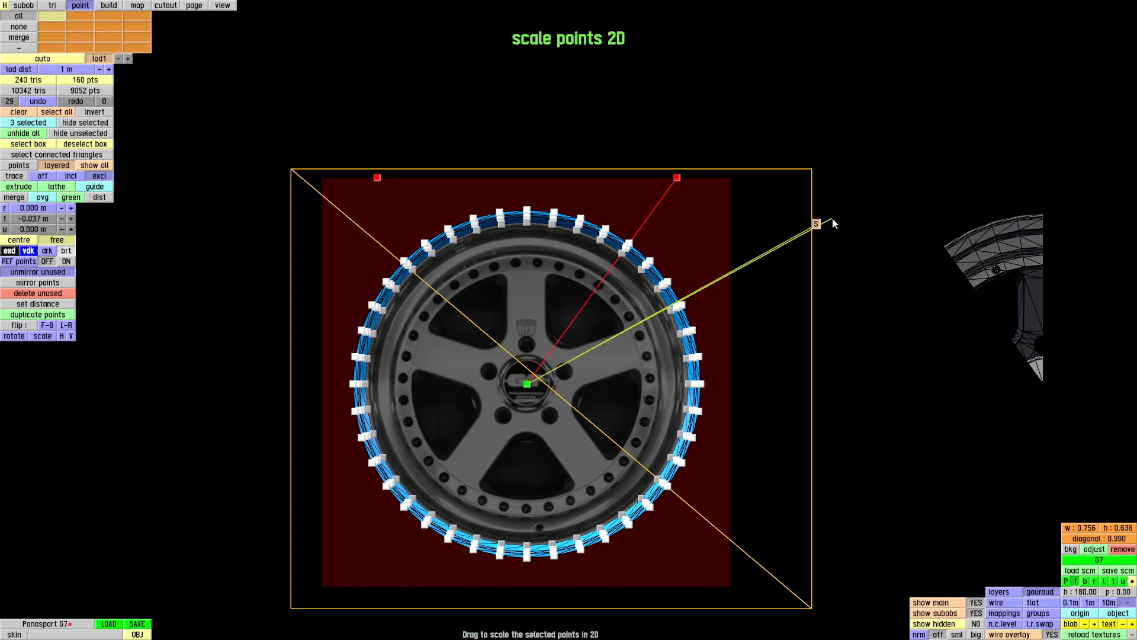
pyautogui.press('space')
# - Build one triangle from the wheel's centre point to the two outer points, spanning the top spoke's section
pyautogui.click(109, 5)
pyautogui.click(376, 176)
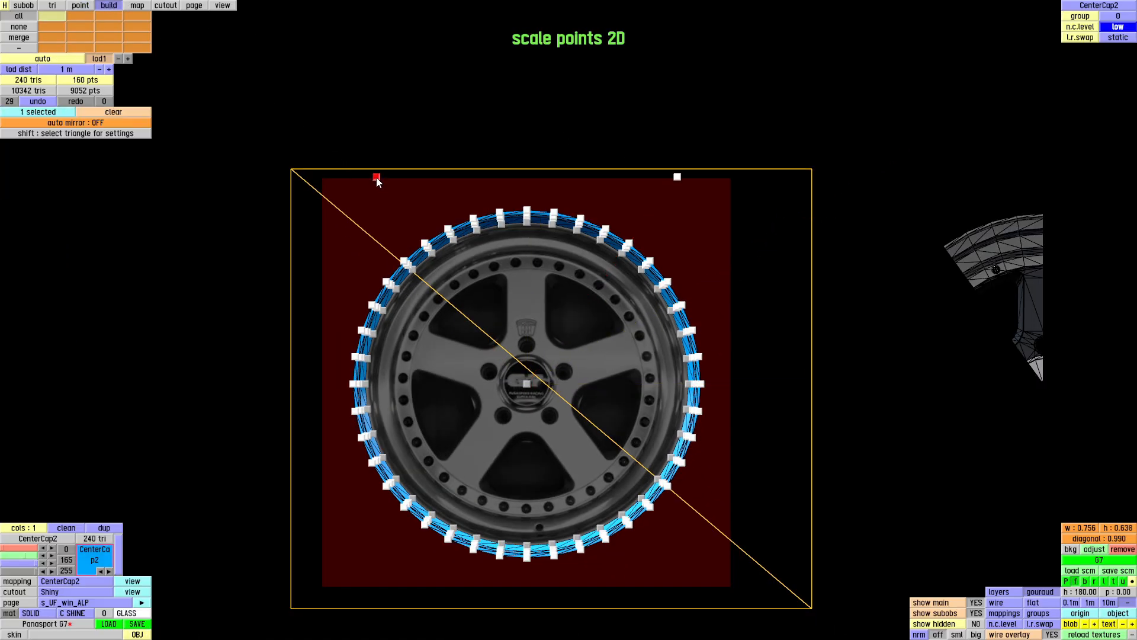
pyautogui.click(527, 383)
pyautogui.click(681, 173)
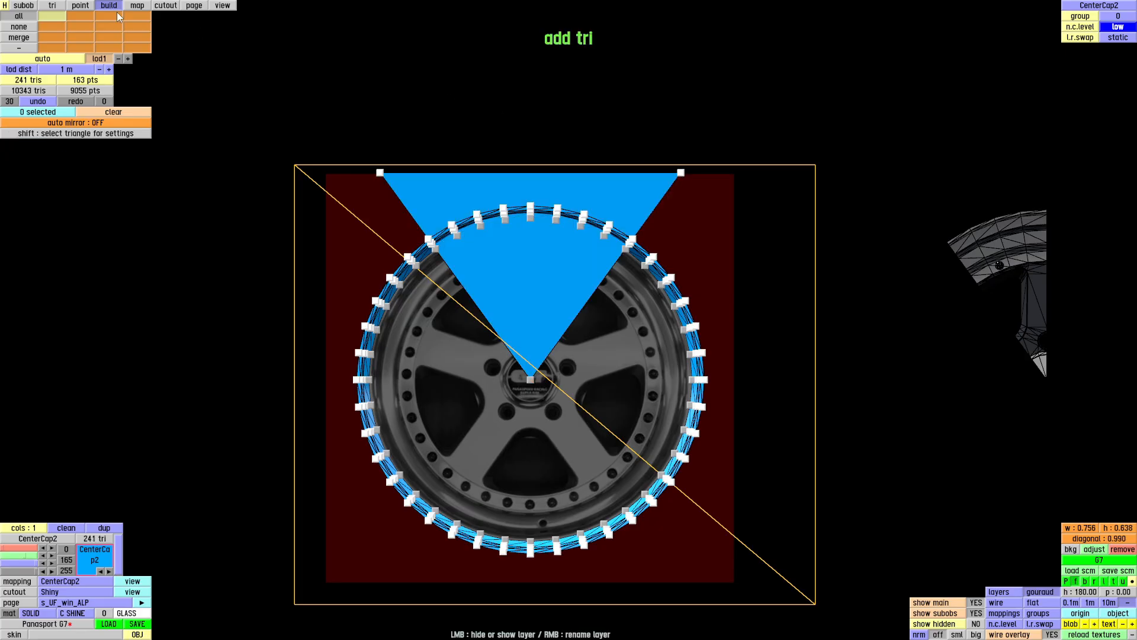
# - Duplicate the CenterCap2 mapping as Bounds, assign it to the section triangle and colour it red (255, 0, 0)
pyautogui.click(107, 528)
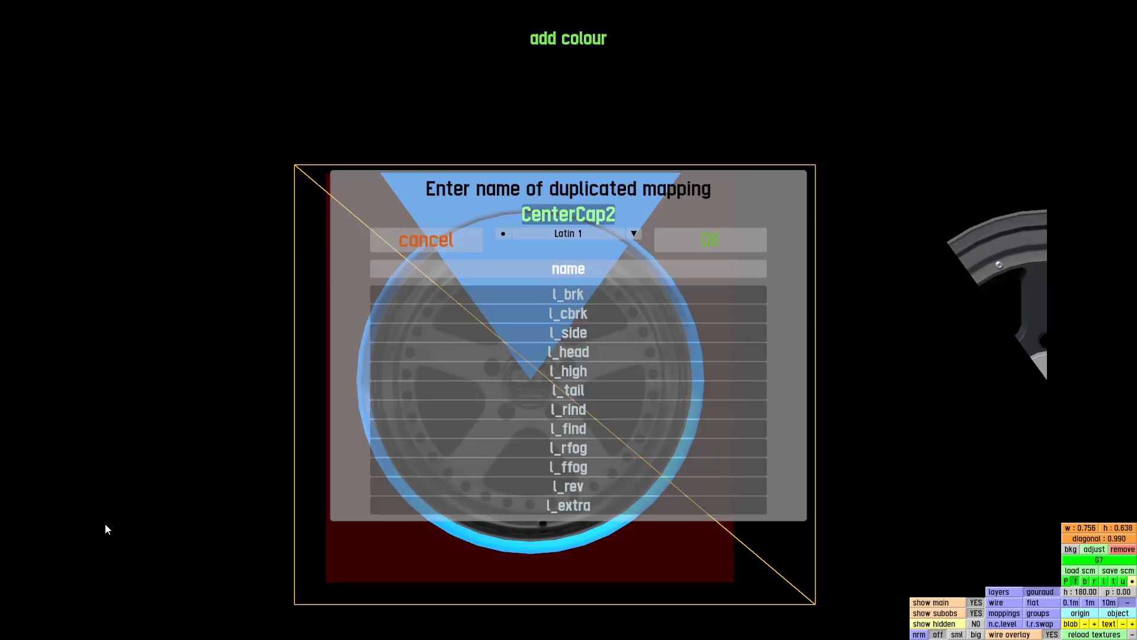
pyautogui.press('Return')
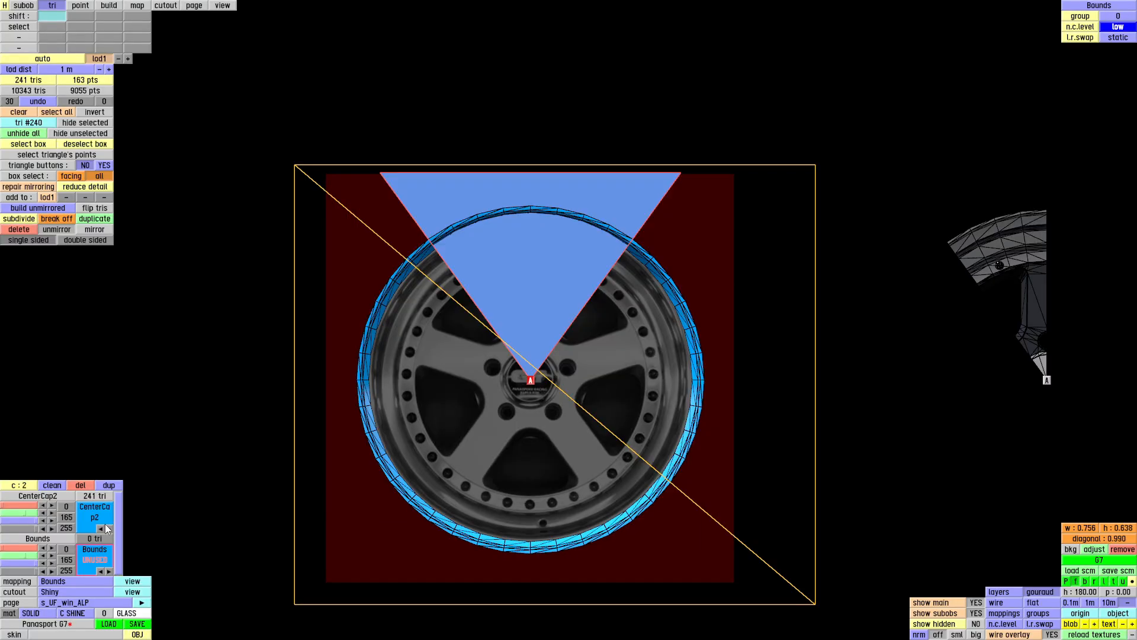
pyautogui.click(85, 561)
pyautogui.click(741, 237)
pyautogui.moveTo(21, 548); pyautogui.dragTo(0, 562)
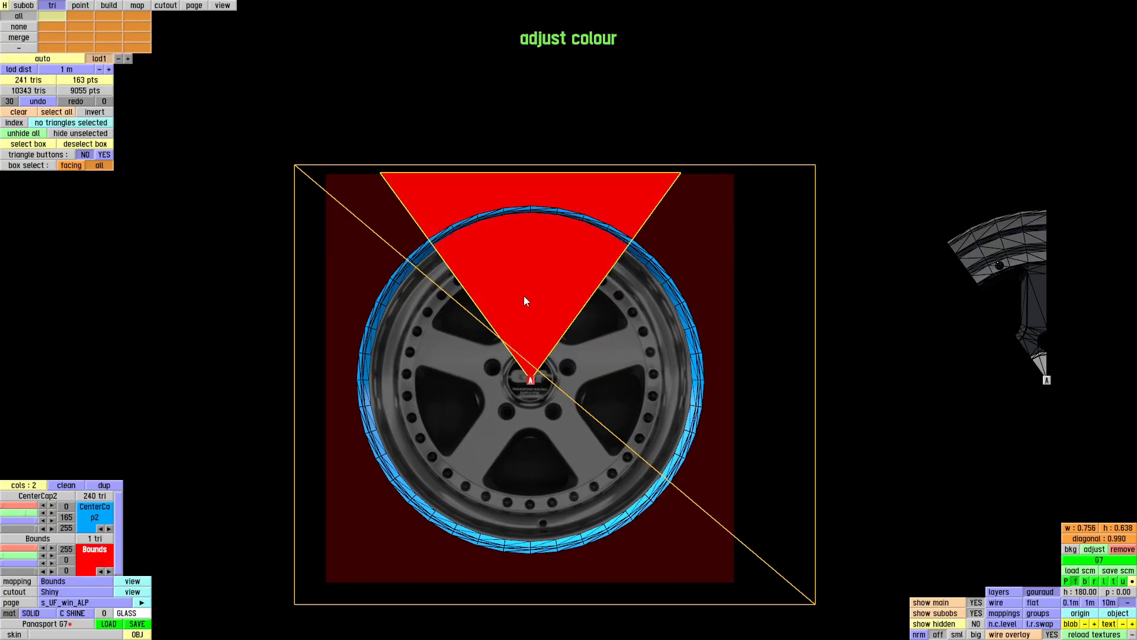
# - Select the red triangle's three points in perspective view and move them along the depth axis to behind the rim band
pyautogui.press('p')
pyautogui.click(475, 254)
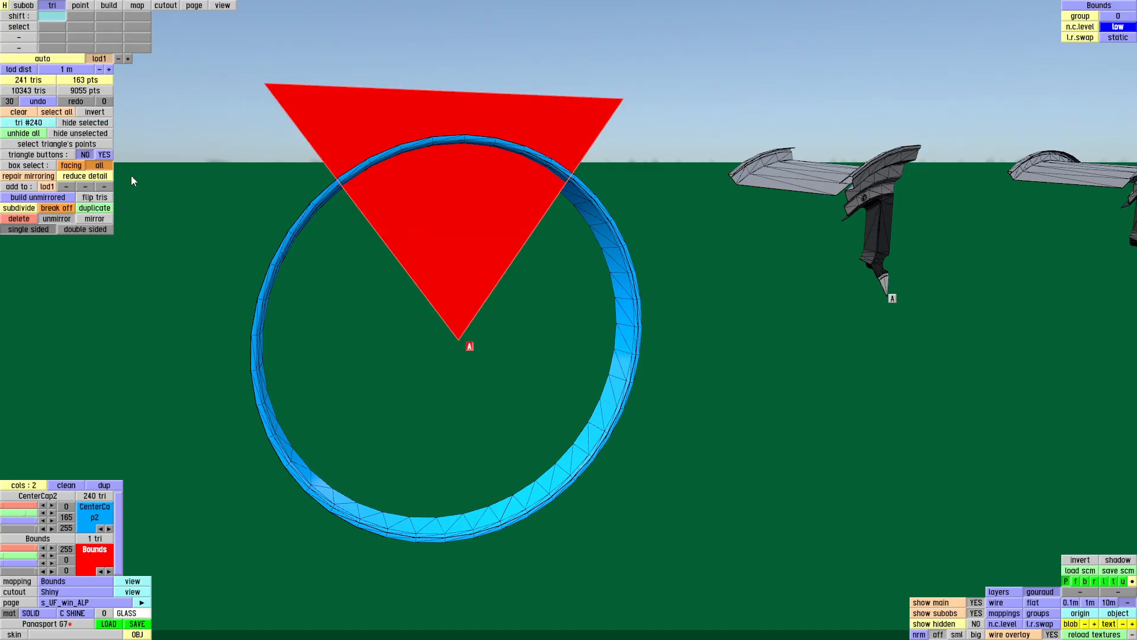
pyautogui.click(89, 145)
pyautogui.moveTo(474, 229); pyautogui.dragTo(527, 254)
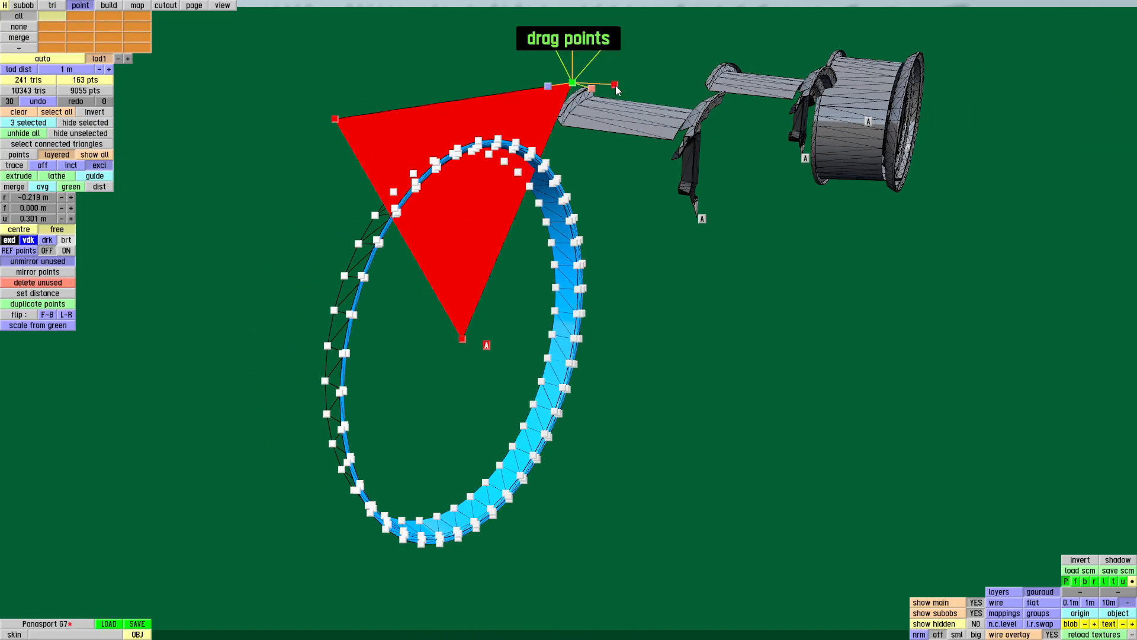
pyautogui.moveTo(616, 89); pyautogui.dragTo(482, 84)
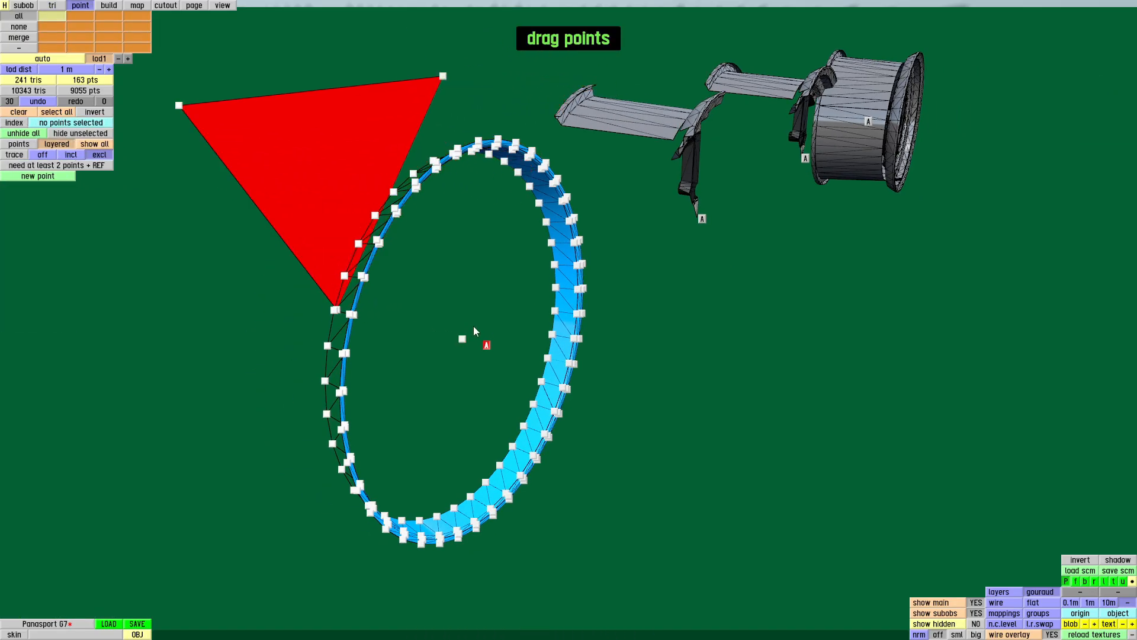
# - Inspect from the front how the red triangle's edge lines up with the rim band's section line
pyautogui.press('f')
pyautogui.click(41, 6)
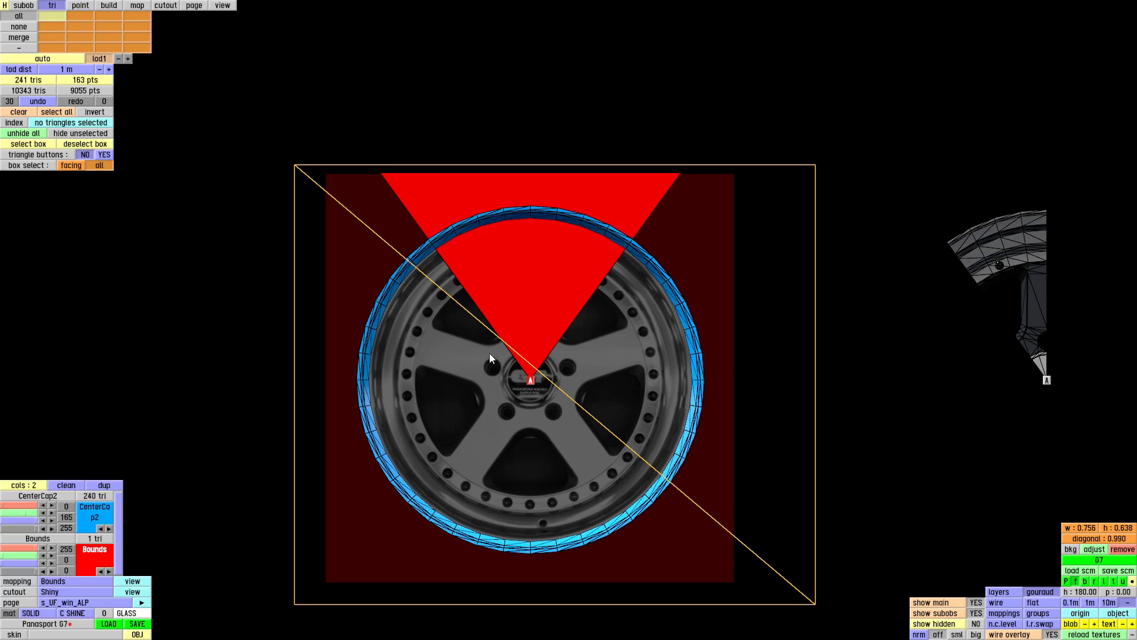
pyautogui.scroll(6, 489, 270)
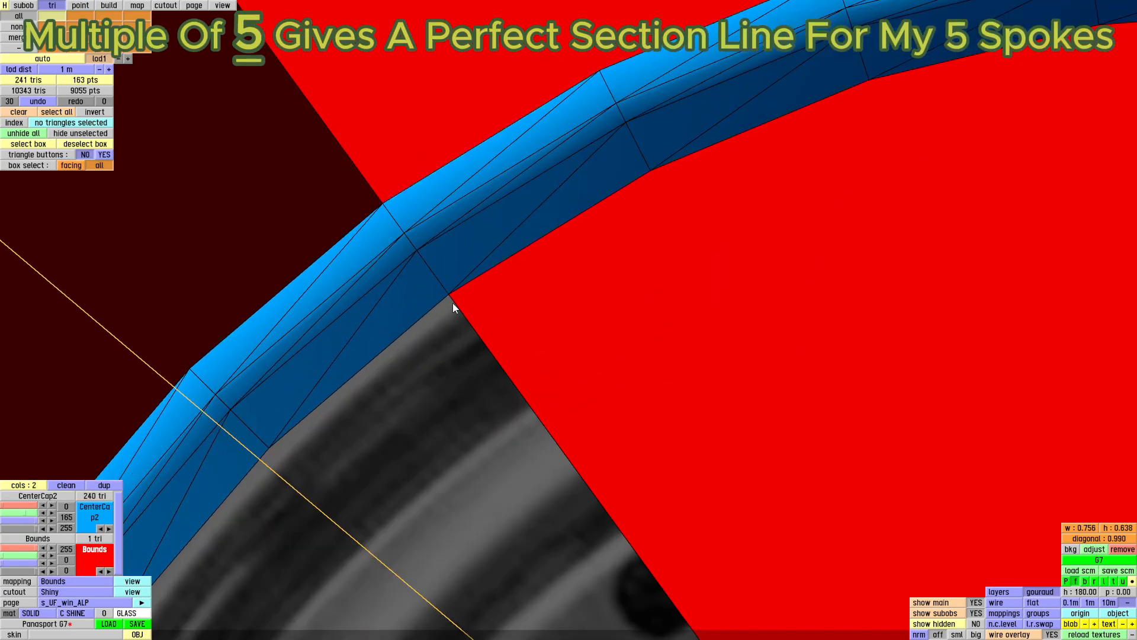
pyautogui.scroll(-6, 460, 305)
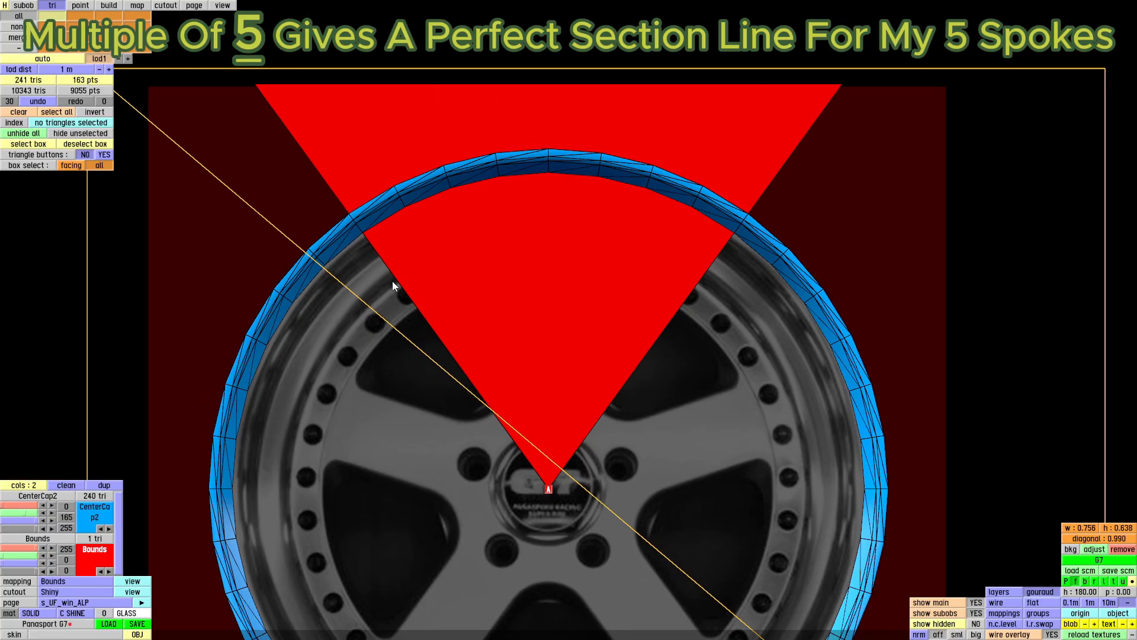
# - Select the nine inner-edge rim points across the red section in order, finishing with the wheel's centre point
pyautogui.click(80, 5)
pyautogui.scroll(5, 377, 168)
pyautogui.click(278, 238)
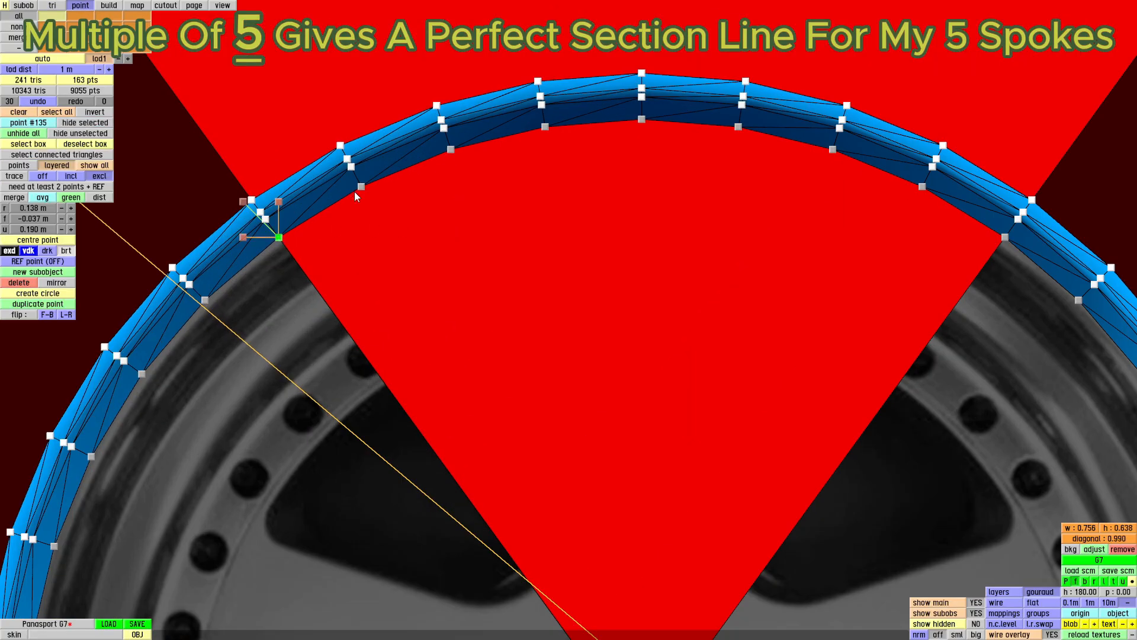
pyautogui.scroll(-5, 440, 187)
pyautogui.scroll(5, 283, 162)
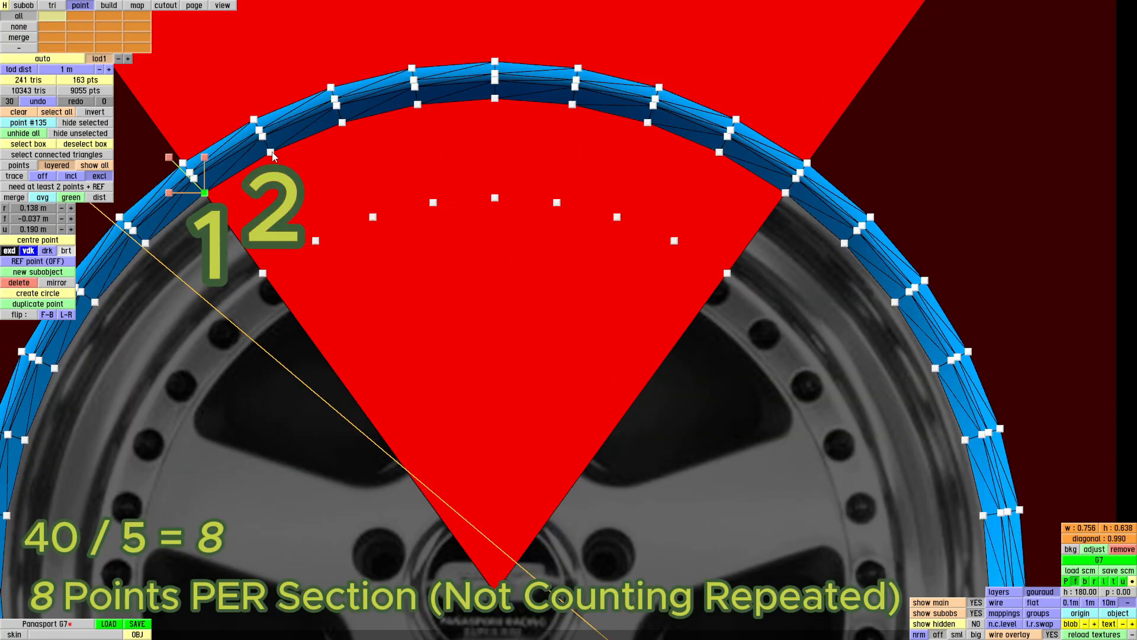
pyautogui.click(271, 154)
pyautogui.click(342, 122)
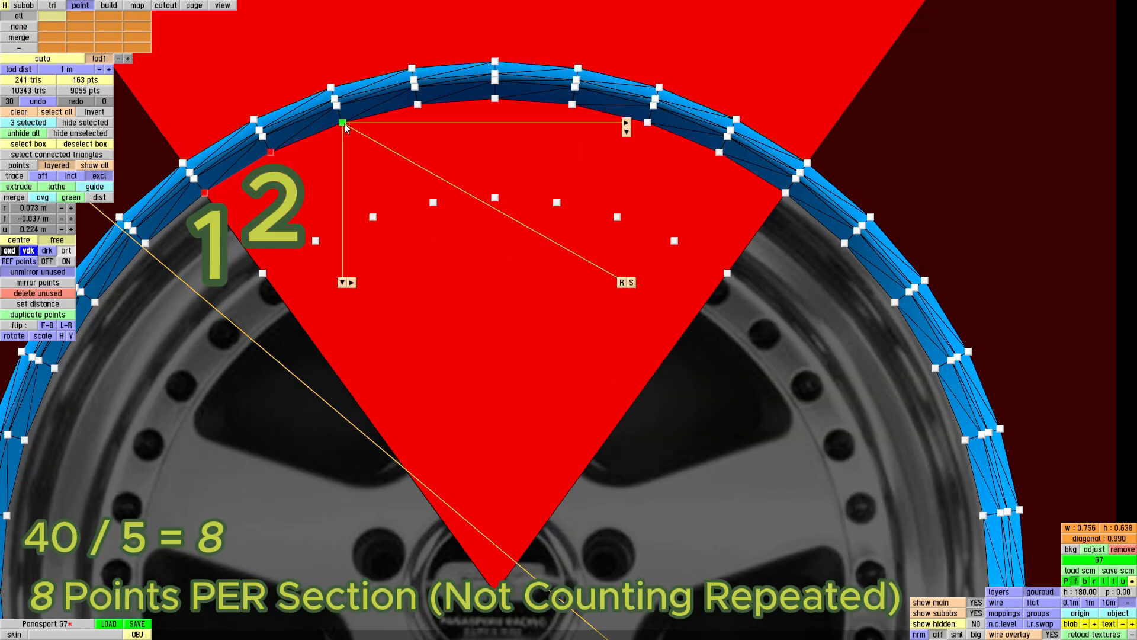
pyautogui.click(418, 104)
pyautogui.click(496, 98)
pyautogui.click(572, 104)
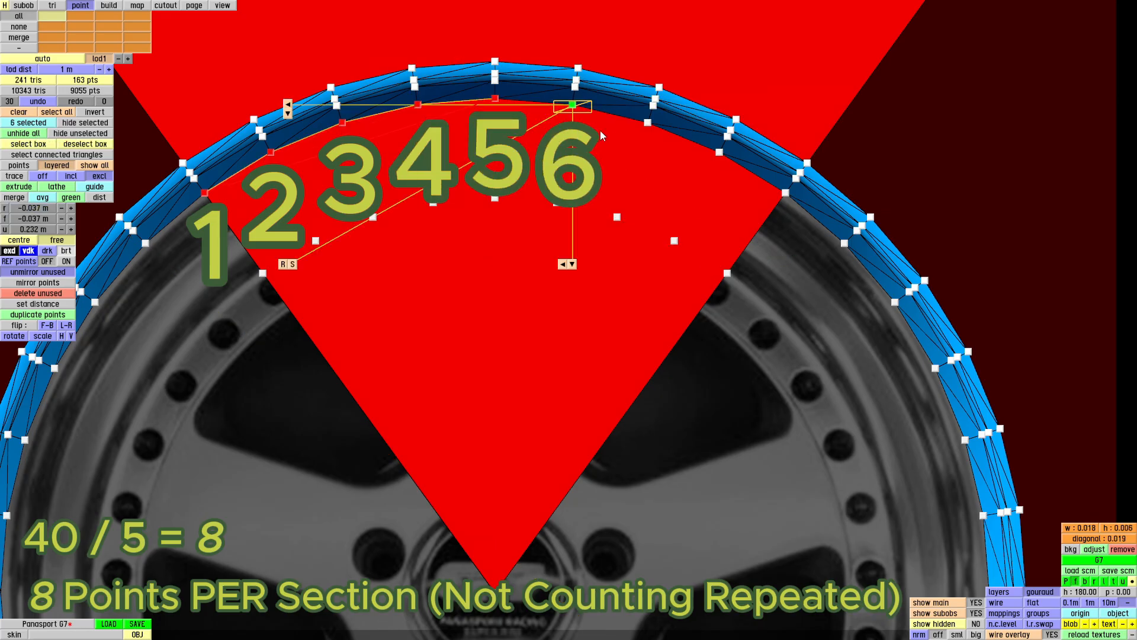
pyautogui.click(648, 122)
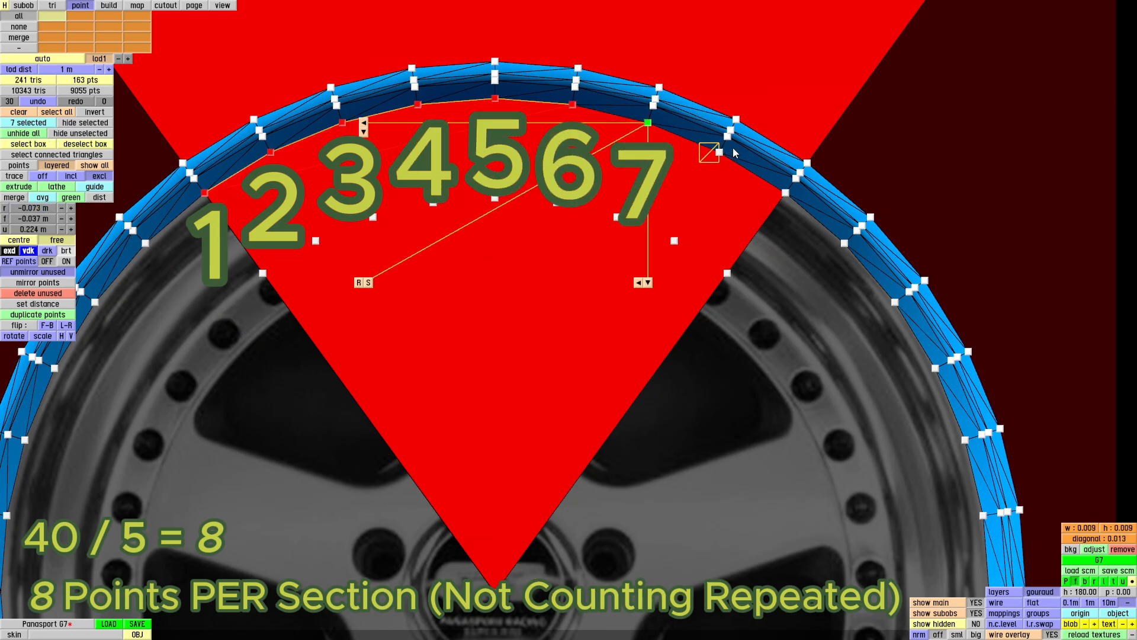
pyautogui.click(719, 152)
pyautogui.click(785, 192)
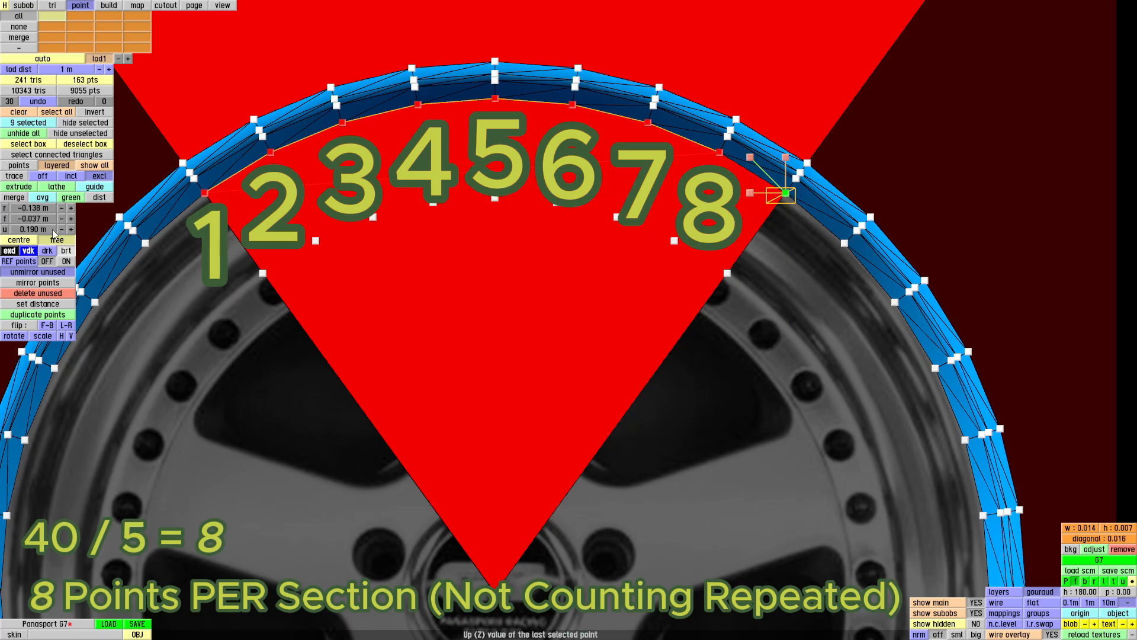
pyautogui.click(496, 537)
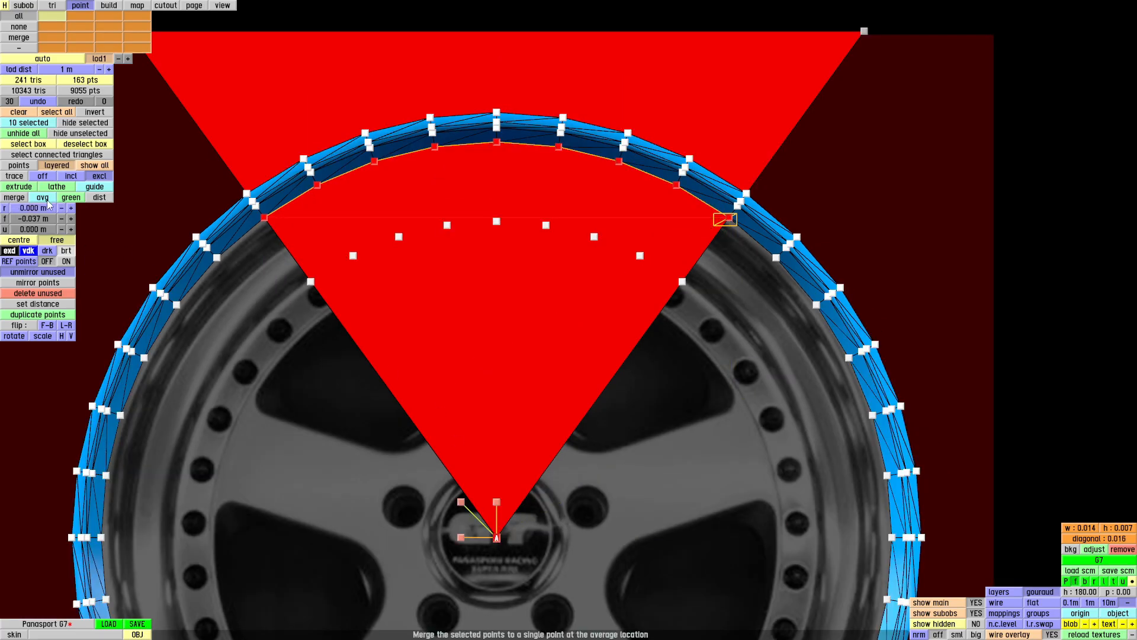
pyautogui.click(22, 186)
pyautogui.click(700, 311)
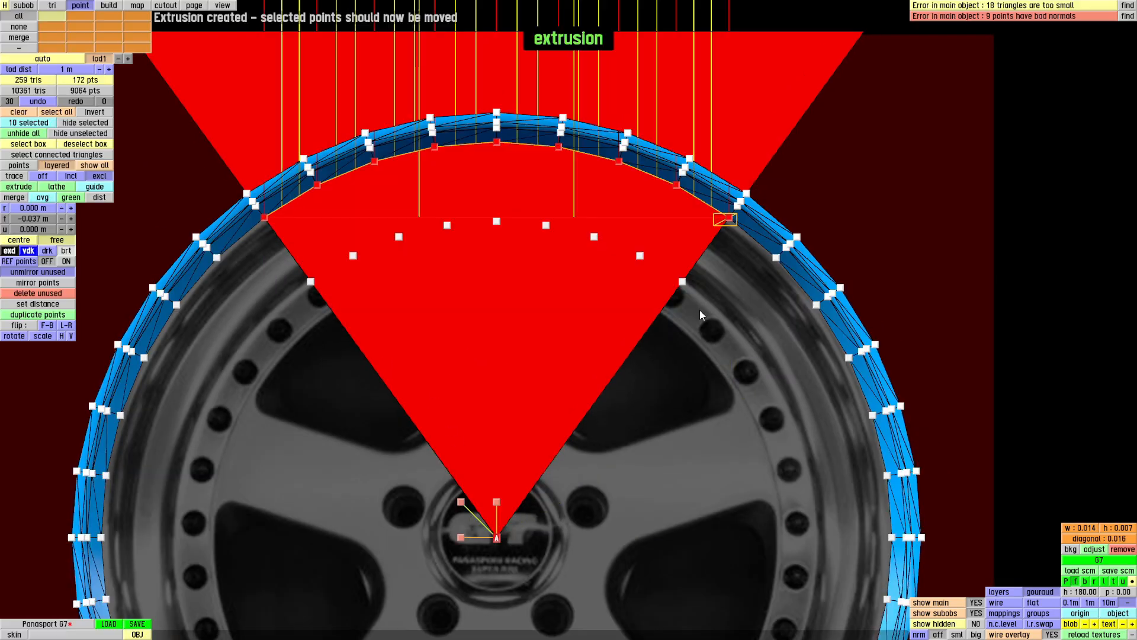
pyautogui.hotkey('ctrl', 'z')
# - Extrude the nine-point row as open with outside triangles, and scale the new row inward about the wheel's centre point
pyautogui.click(27, 186)
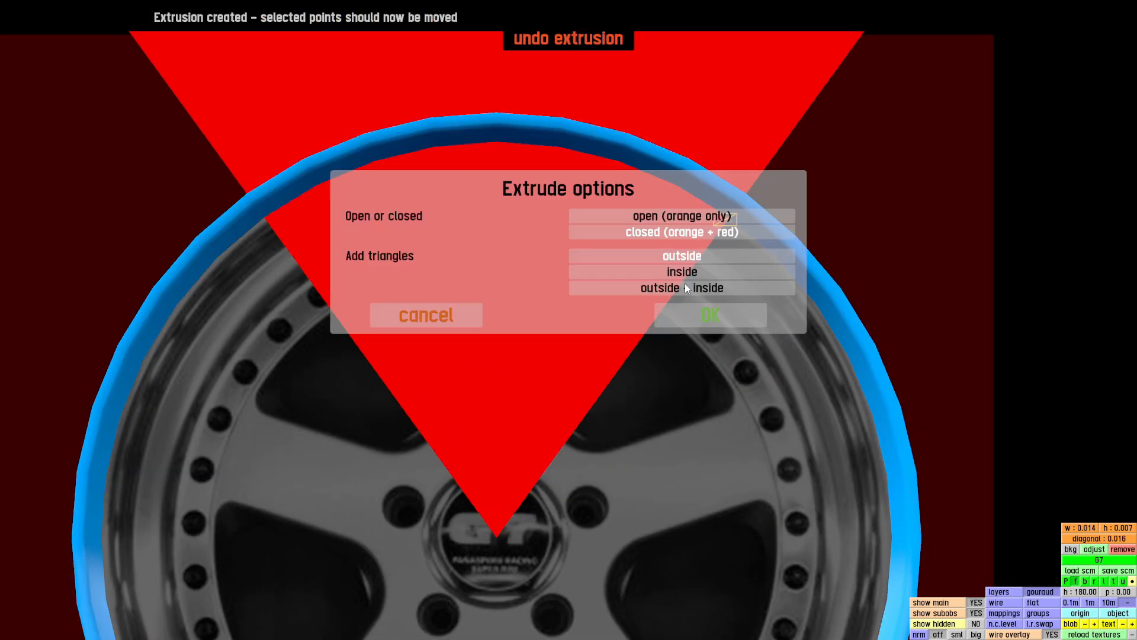
pyautogui.click(747, 315)
pyautogui.moveTo(787, 378); pyautogui.dragTo(702, 438)
pyautogui.scroll(5, 342, 324)
pyautogui.scroll(-3, 362, 326)
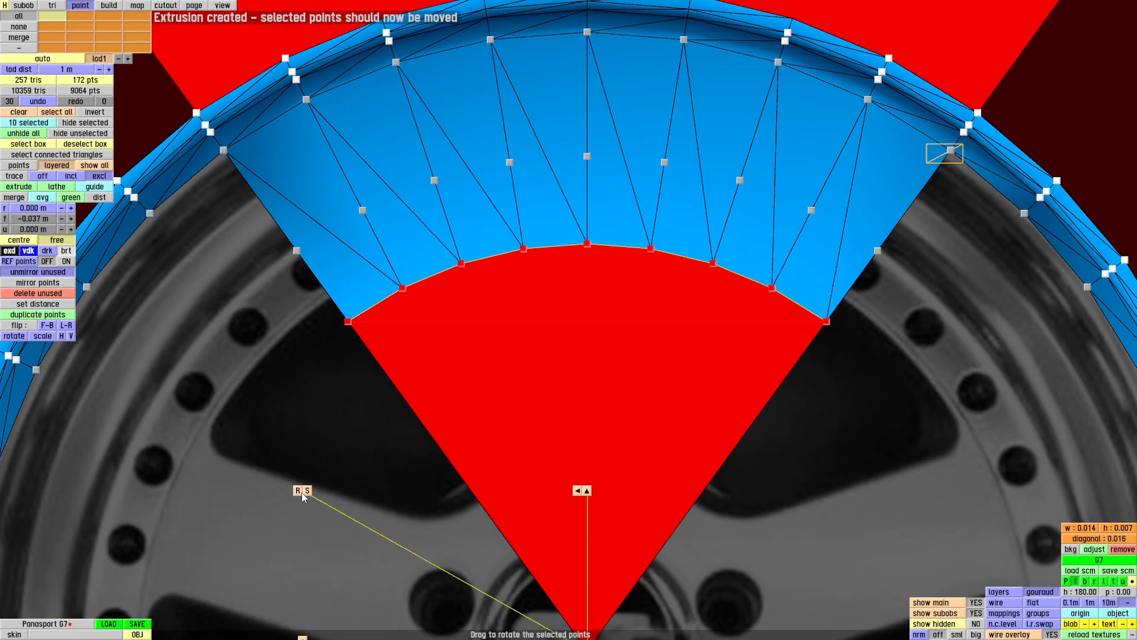
pyautogui.moveTo(302, 493); pyautogui.dragTo(235, 467)
pyautogui.moveTo(388, 559); pyautogui.dragTo(166, 443)
# - In perspective view, move the new row of points slightly along the depth axis
pyautogui.press('p')
pyautogui.moveTo(418, 226); pyautogui.dragTo(577, 261, button='right')
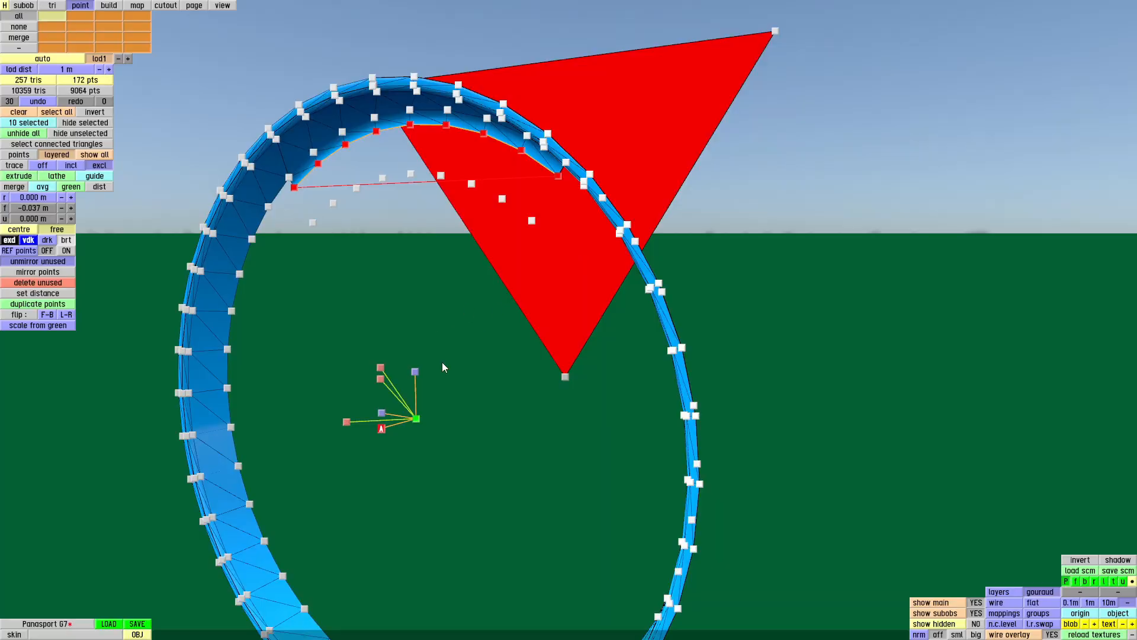
pyautogui.moveTo(429, 414); pyautogui.dragTo(480, 441, button='right')
pyautogui.scroll(-2, 359, 432)
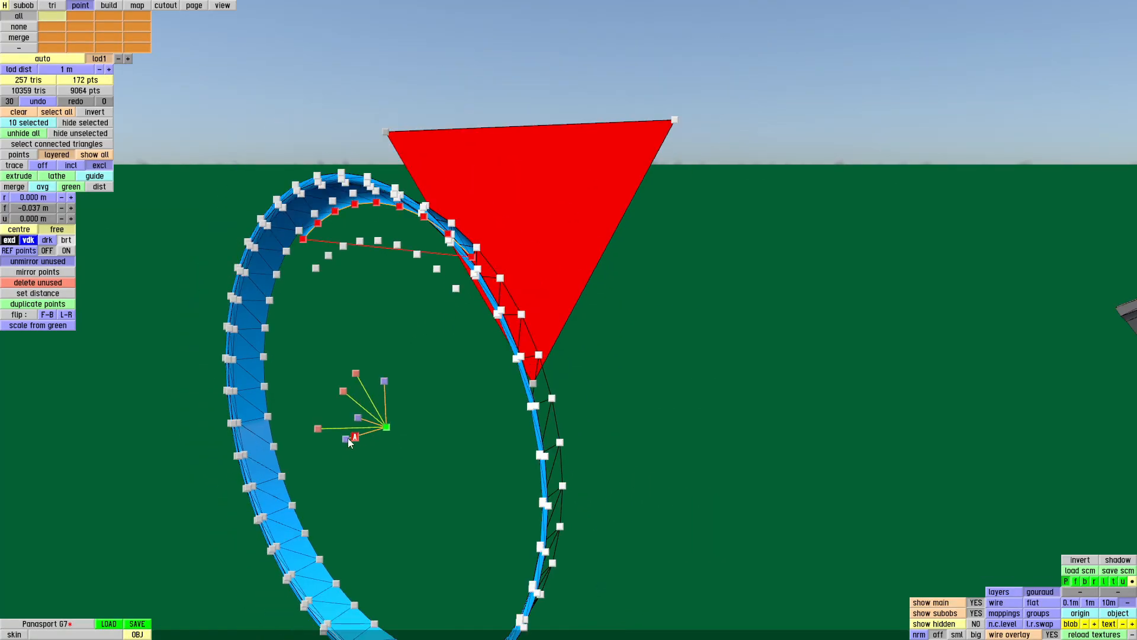
pyautogui.moveTo(348, 439); pyautogui.dragTo(351, 438)
# - Extrude the row further as open with outside triangles, and flip the connected triangles of the new lip
pyautogui.click(26, 173)
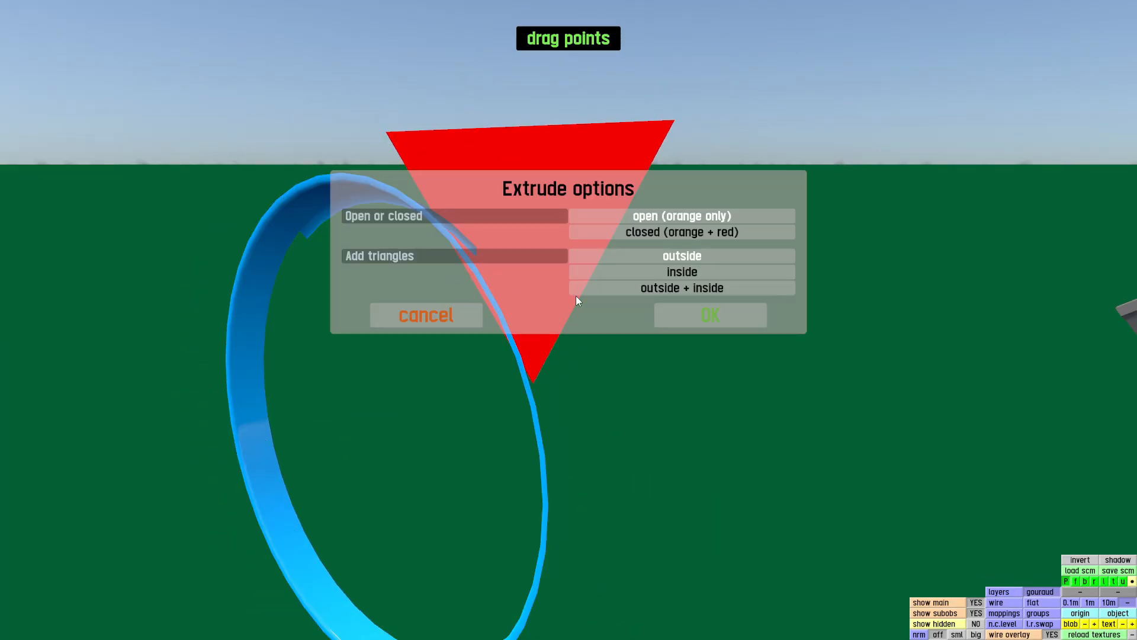
pyautogui.click(576, 296)
pyautogui.press('f')
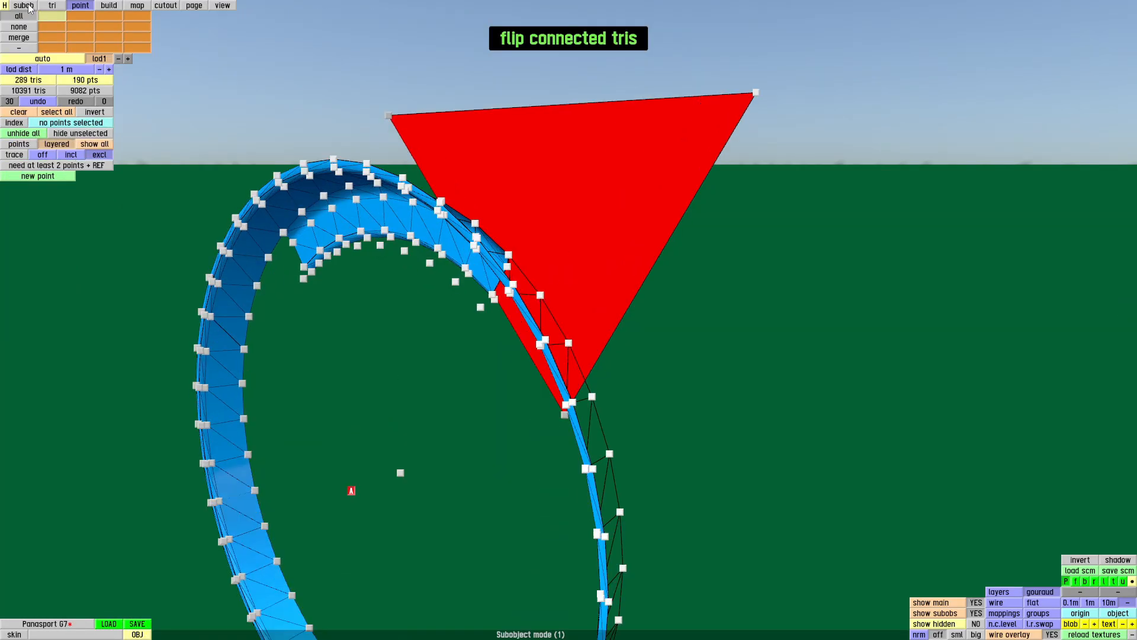
pyautogui.click(24, 6)
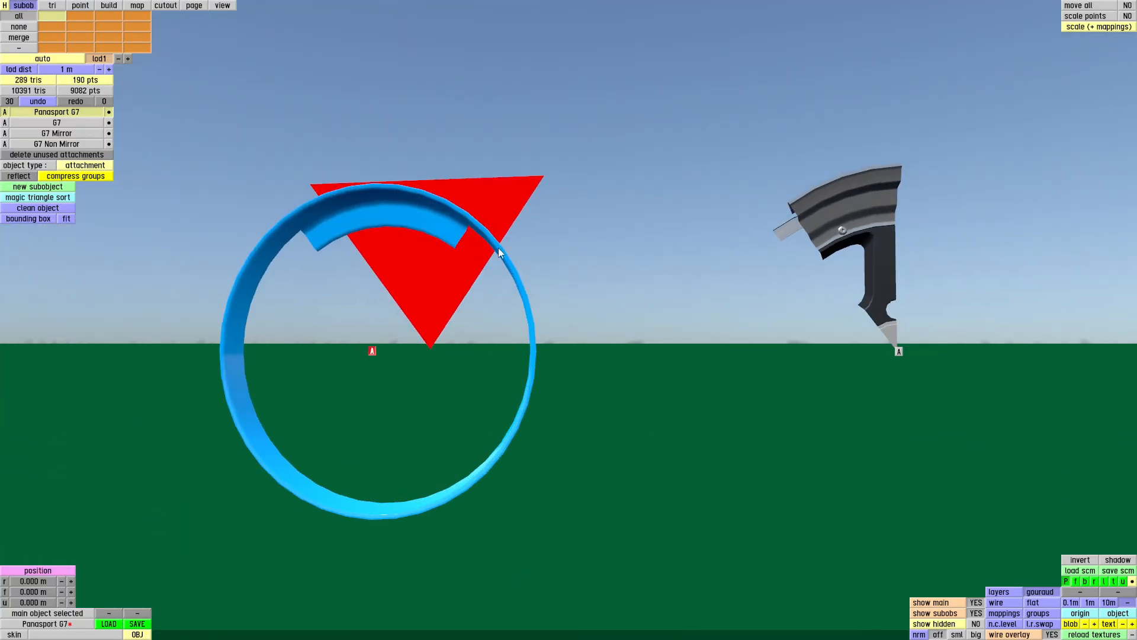
pyautogui.moveTo(499, 247); pyautogui.dragTo(403, 244, button='middle')
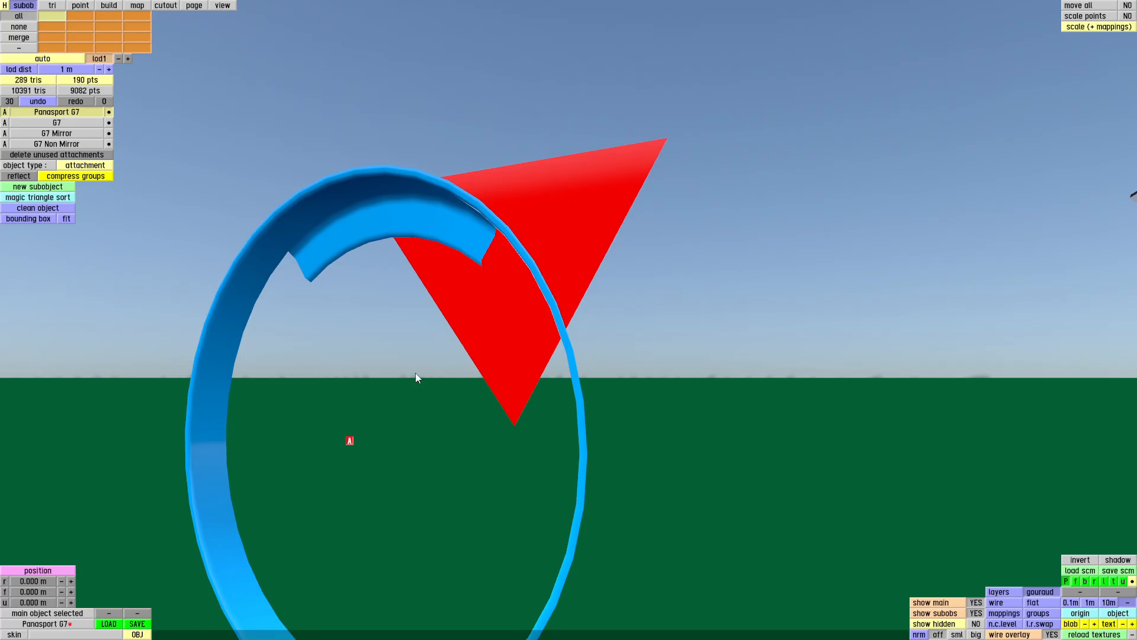
# - From the front, select all rim band triangles outside the red section's boundaries and delete them
pyautogui.click(53, 6)
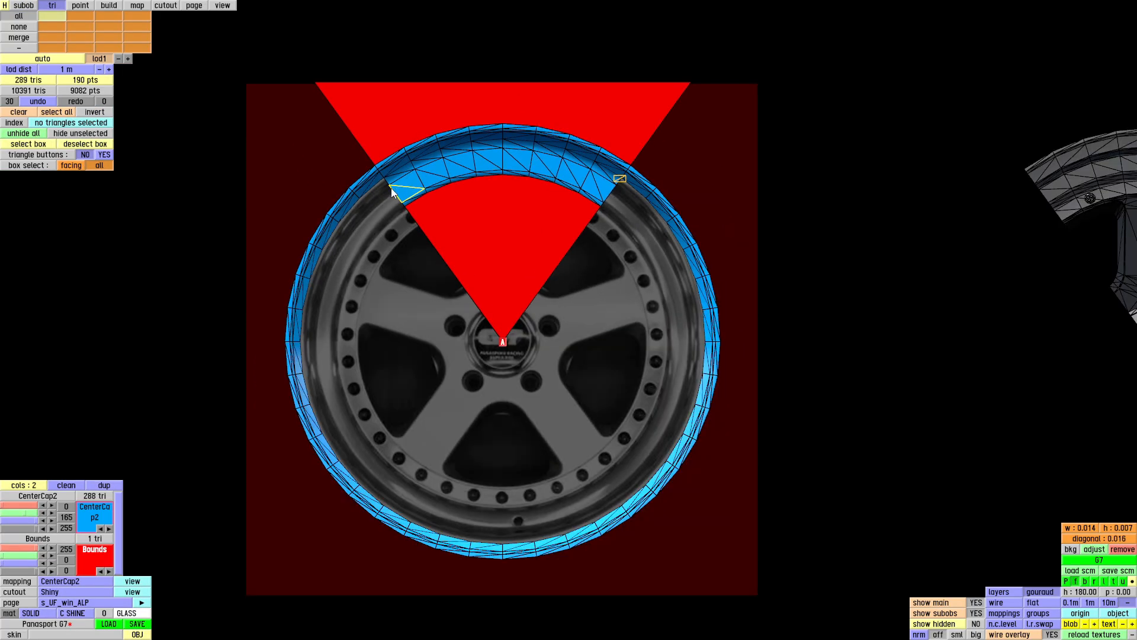
pyautogui.click(378, 184)
pyautogui.moveTo(375, 194); pyautogui.dragTo(224, 561, button='right')
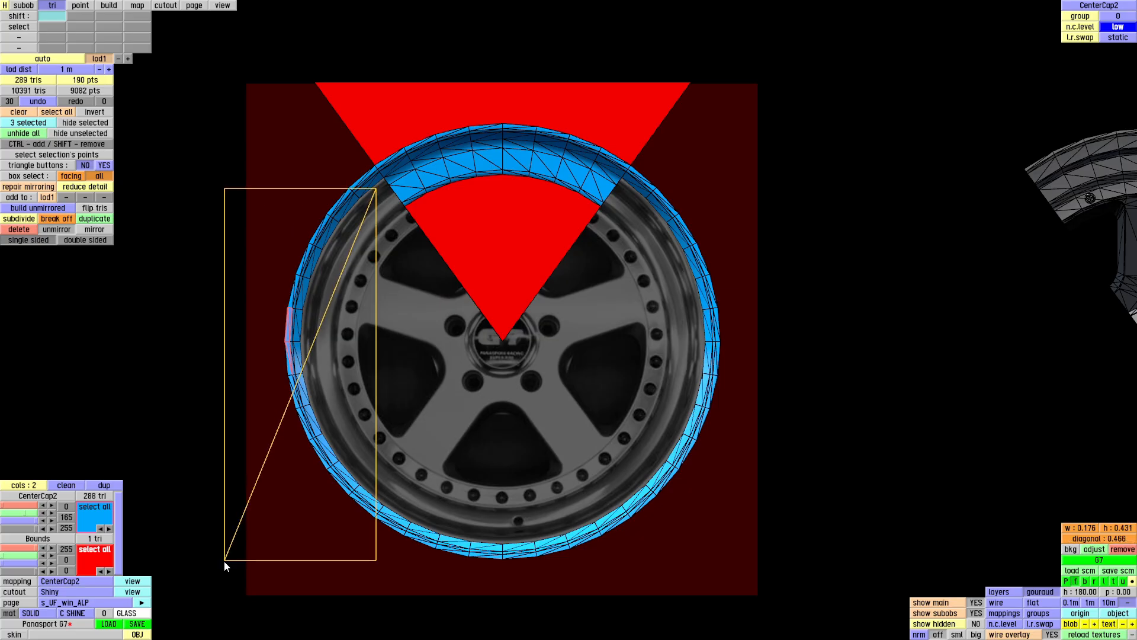
pyautogui.moveTo(350, 476); pyautogui.dragTo(630, 584, button='right')
pyautogui.moveTo(775, 373); pyautogui.dragTo(613, 507, button='right')
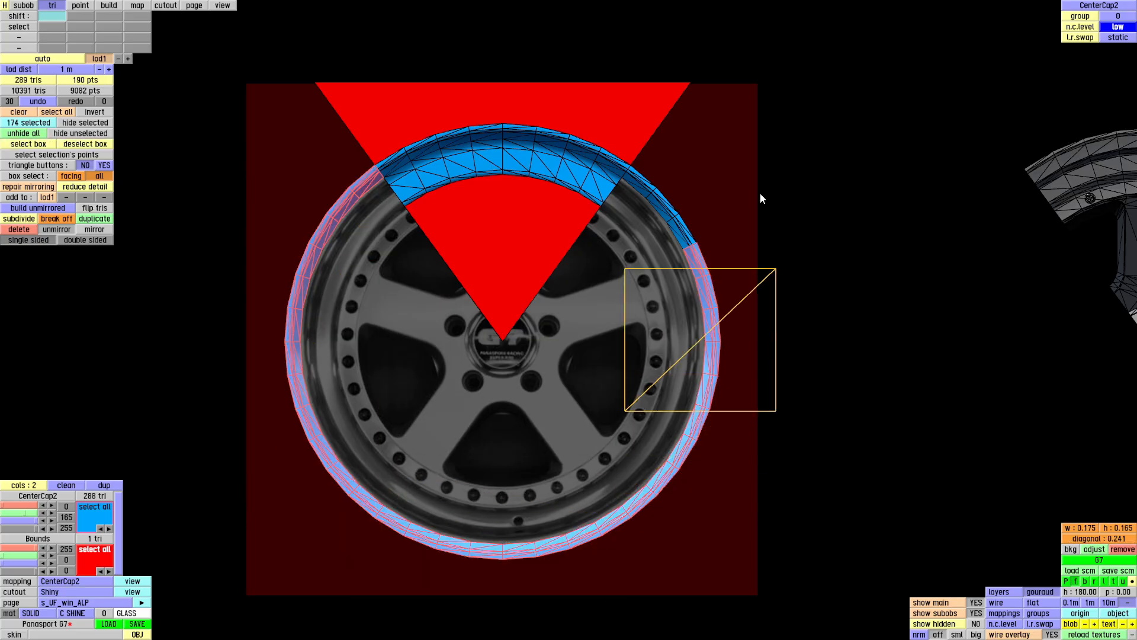
pyautogui.press('Delete')
# - Duplicate all the blue CenterCap2 triangles of the top section and rotate the copy 72 degrees anti-clockwise around the wheel's centre point
pyautogui.scroll(3, 466, 151)
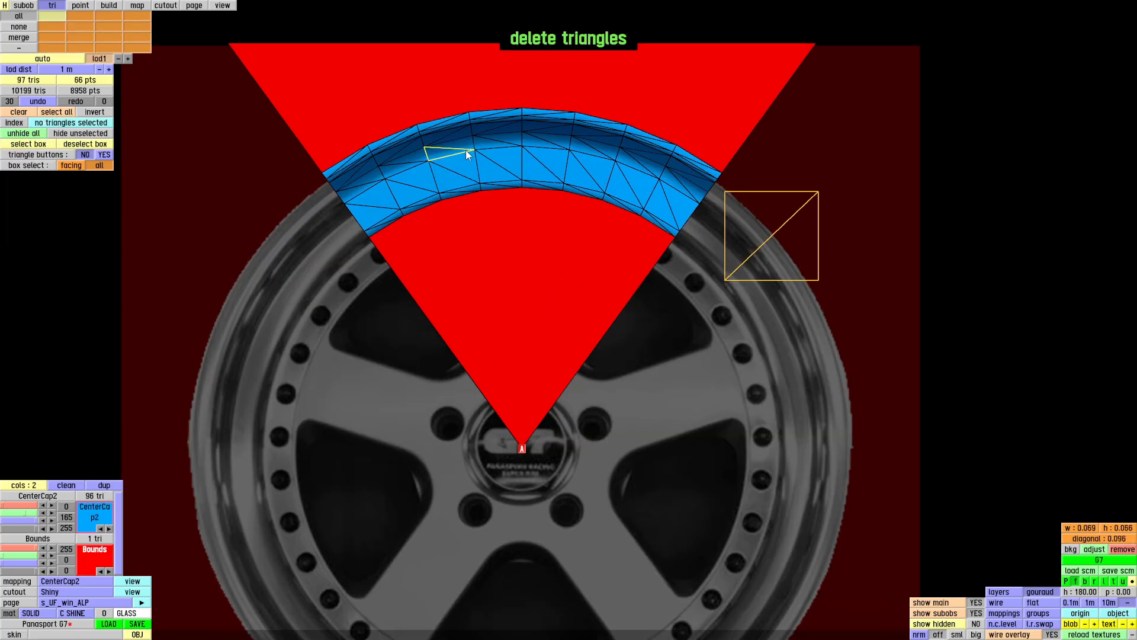
pyautogui.hotkey('ctrl', 'a')
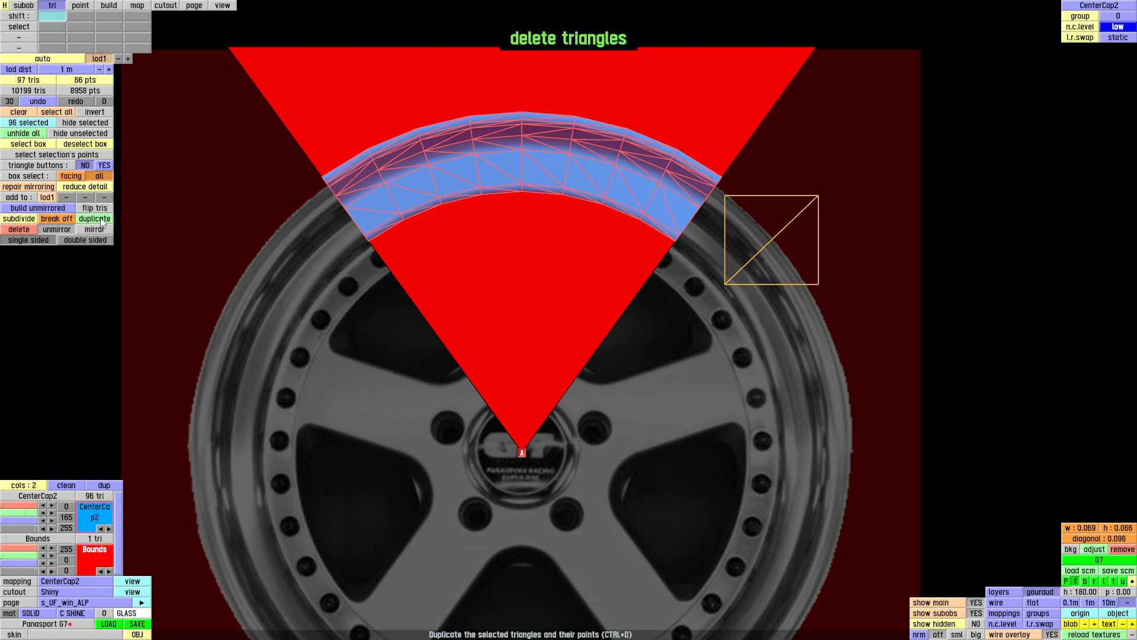
pyautogui.click(100, 220)
pyautogui.click(521, 453)
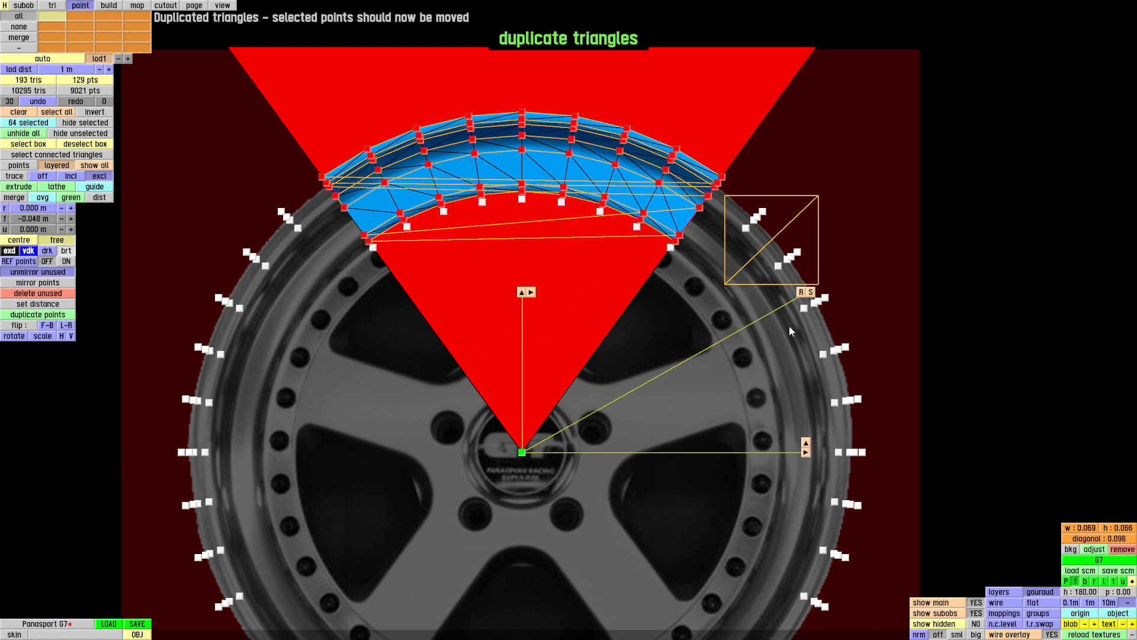
pyautogui.click(801, 292)
pyautogui.write('72')
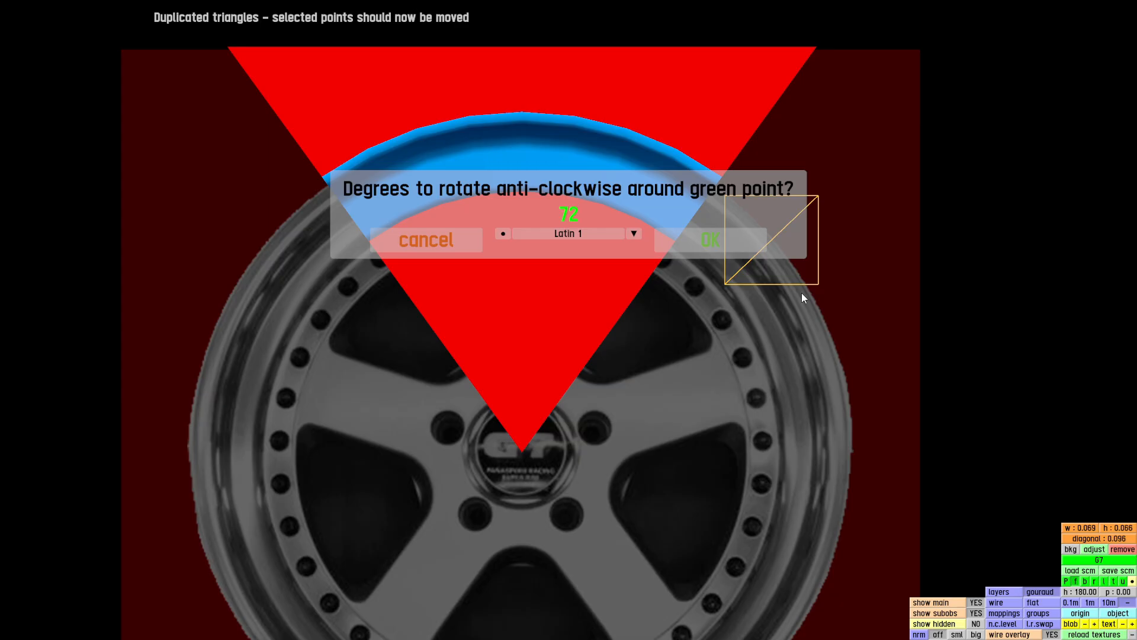
pyautogui.press('Return')
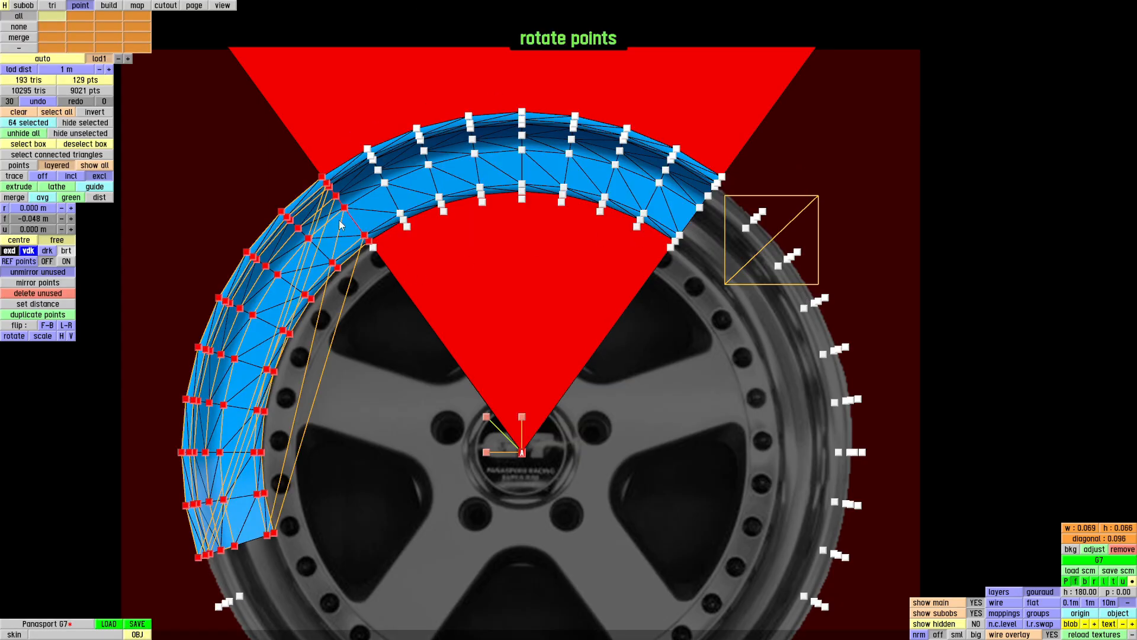
# - Duplicate the rotated rim section and turn this second copy another 72 degrees anti-clockwise around the wheel's centre
pyautogui.scroll(3, 341, 224)
pyautogui.scroll(-8, 420, 236)
pyautogui.scroll(4, 441, 217)
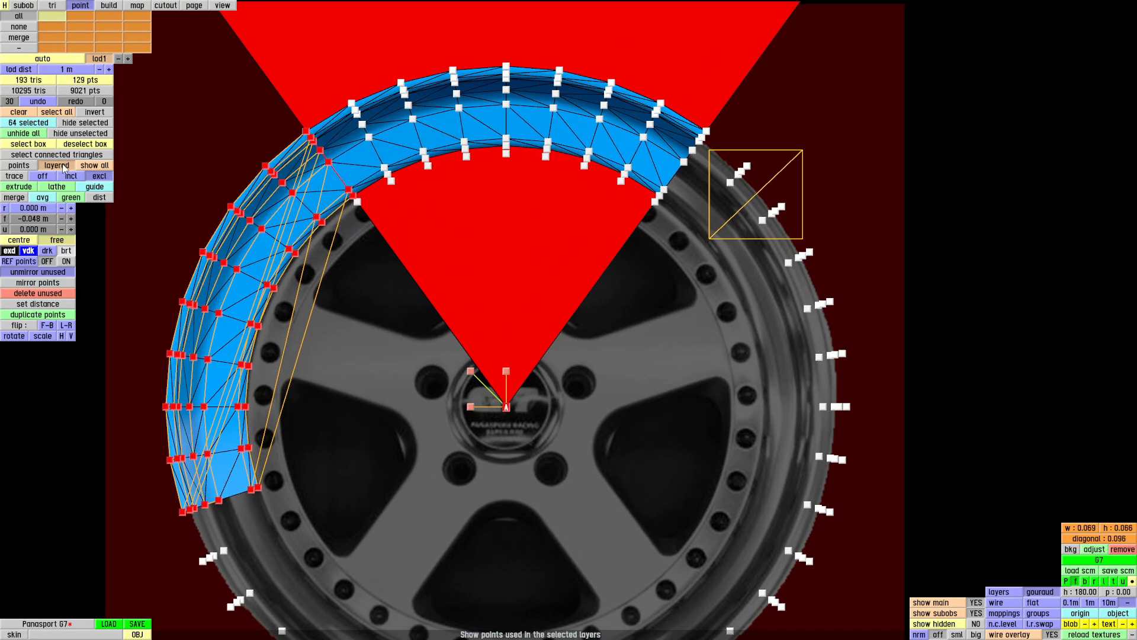
pyautogui.click(82, 155)
pyautogui.click(96, 220)
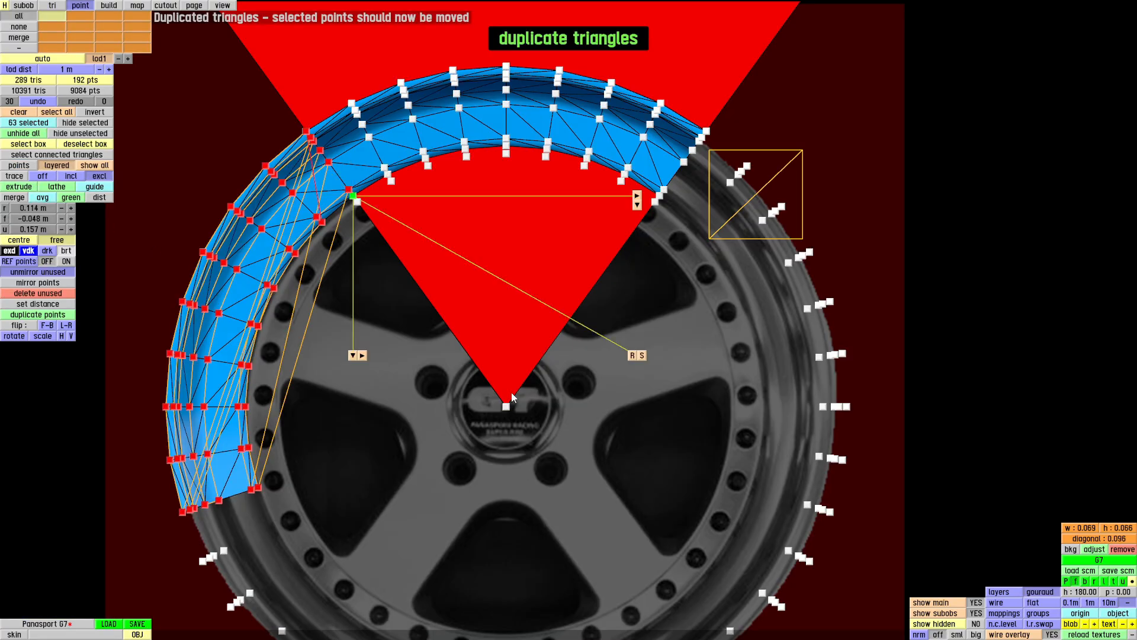
pyautogui.click(507, 406)
pyautogui.click(785, 247)
pyautogui.write('72')
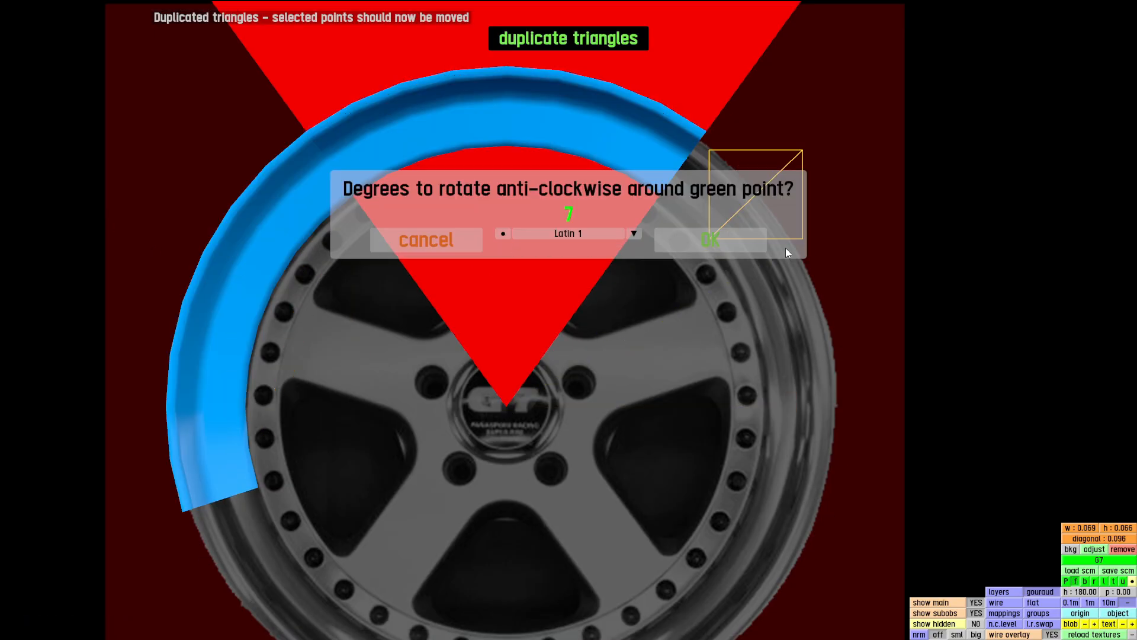
pyautogui.press('Return')
# - Create a third copy of the rim section, rotated 72 degrees anti-clockwise beyond the second one around the centre point
pyautogui.moveTo(530, 305); pyautogui.dragTo(470, 175, button='right')
pyautogui.click(64, 159)
pyautogui.click(97, 220)
pyautogui.click(446, 278)
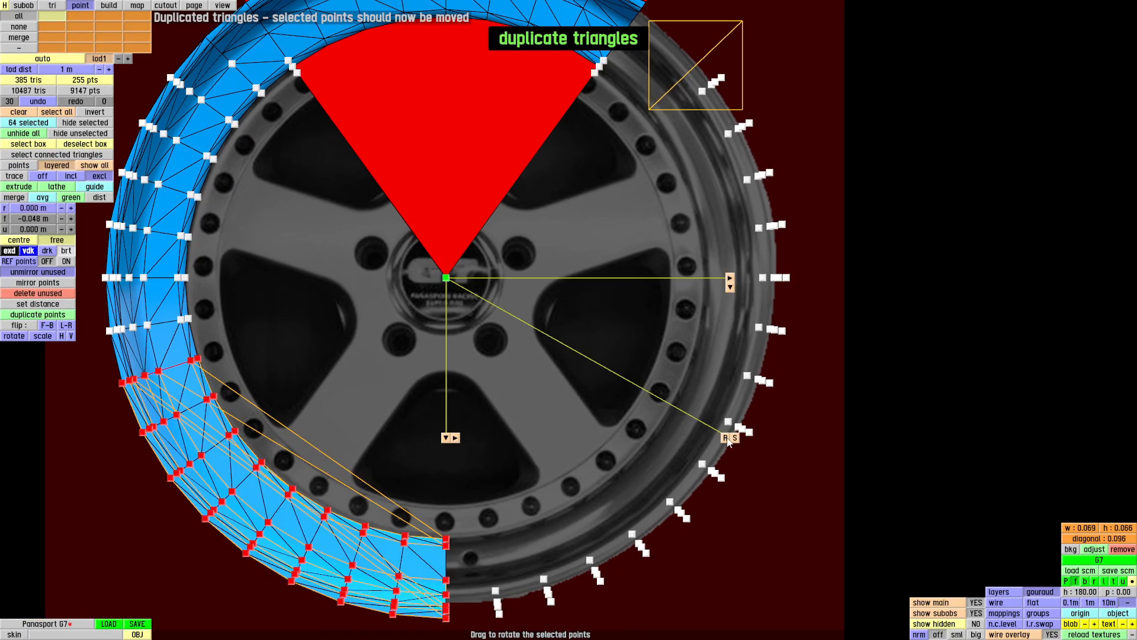
pyautogui.click(728, 436)
pyautogui.write('72')
pyautogui.press('Return')
# - Close the rim with a fourth section copy rotated 72 degrees anti-clockwise around the centre, and clear the selection
pyautogui.click(96, 220)
pyautogui.click(726, 433)
pyautogui.write('72')
pyautogui.press('Return')
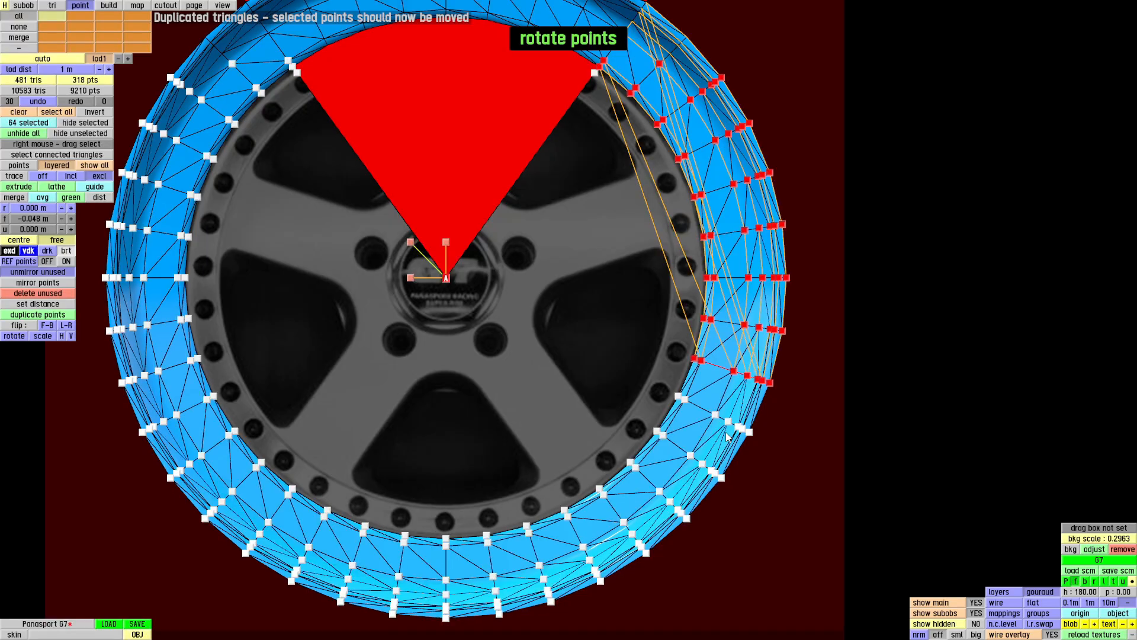
pyautogui.scroll(-2, 529, 286)
pyautogui.moveTo(529, 285); pyautogui.dragTo(574, 453, button='right')
pyautogui.scroll(2, 573, 453)
pyautogui.press('space')
# - View the closed rim without its wireframe, and select all points of the main object
pyautogui.click(28, 6)
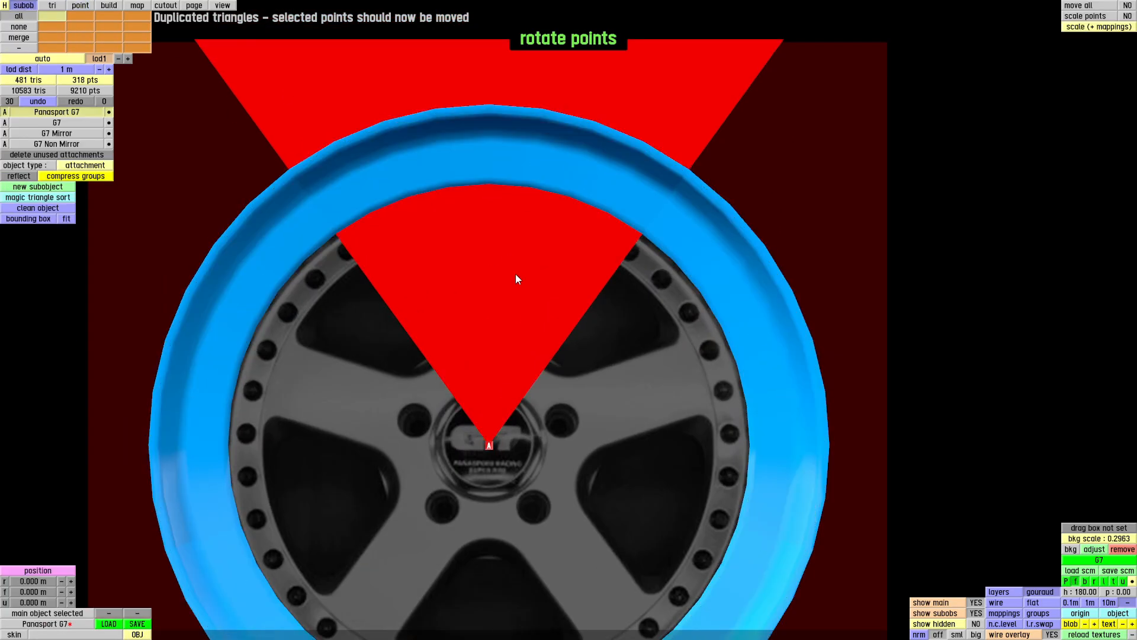
pyautogui.moveTo(515, 274); pyautogui.dragTo(580, 376, button='right')
pyautogui.scroll(3, 580, 377)
pyautogui.click(80, 5)
pyautogui.click(57, 112)
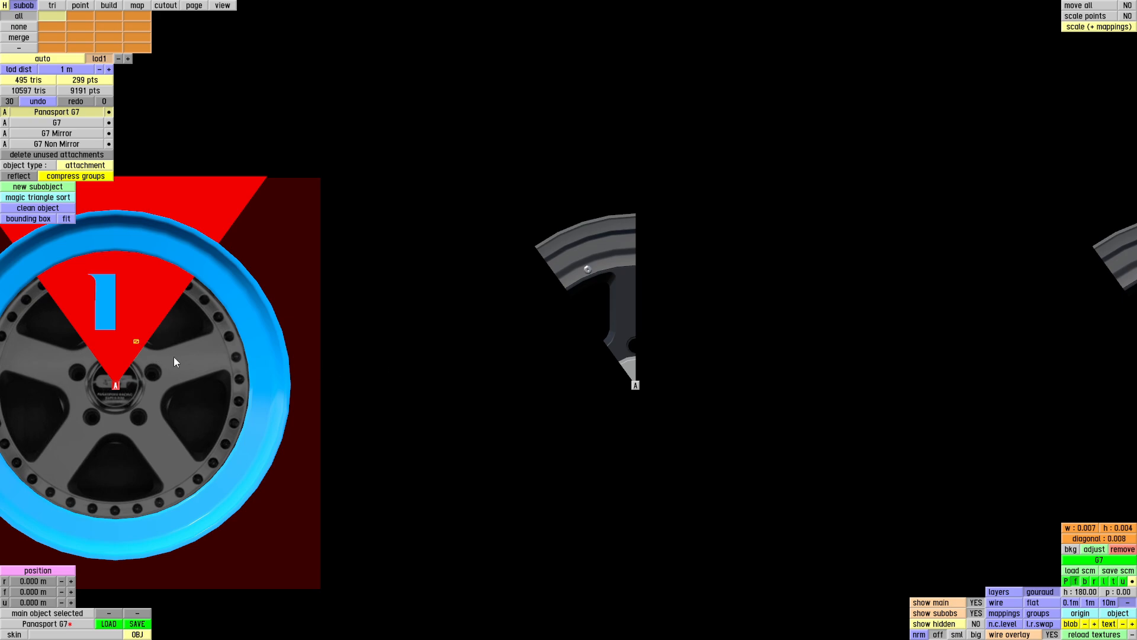
# - Select the G7 Non Mirror subobject and move the wheel reference image so its centre aligns with the subobject's origin
pyautogui.scroll(3, 631, 336)
pyautogui.click(563, 446)
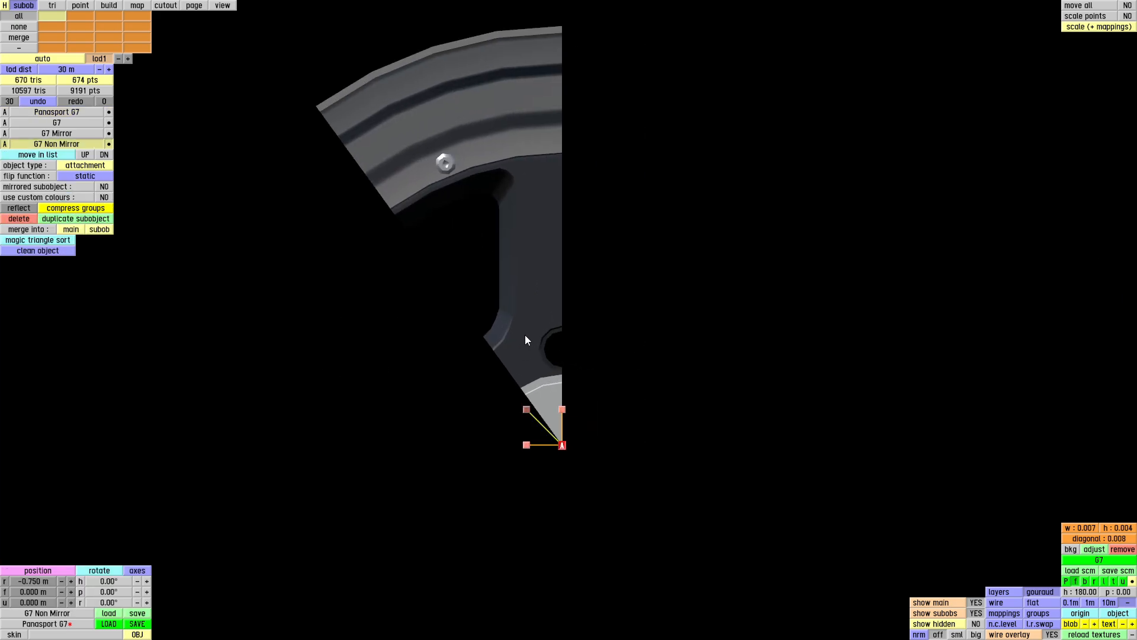
pyautogui.scroll(-2, 516, 331)
pyautogui.scroll(-1, 657, 391)
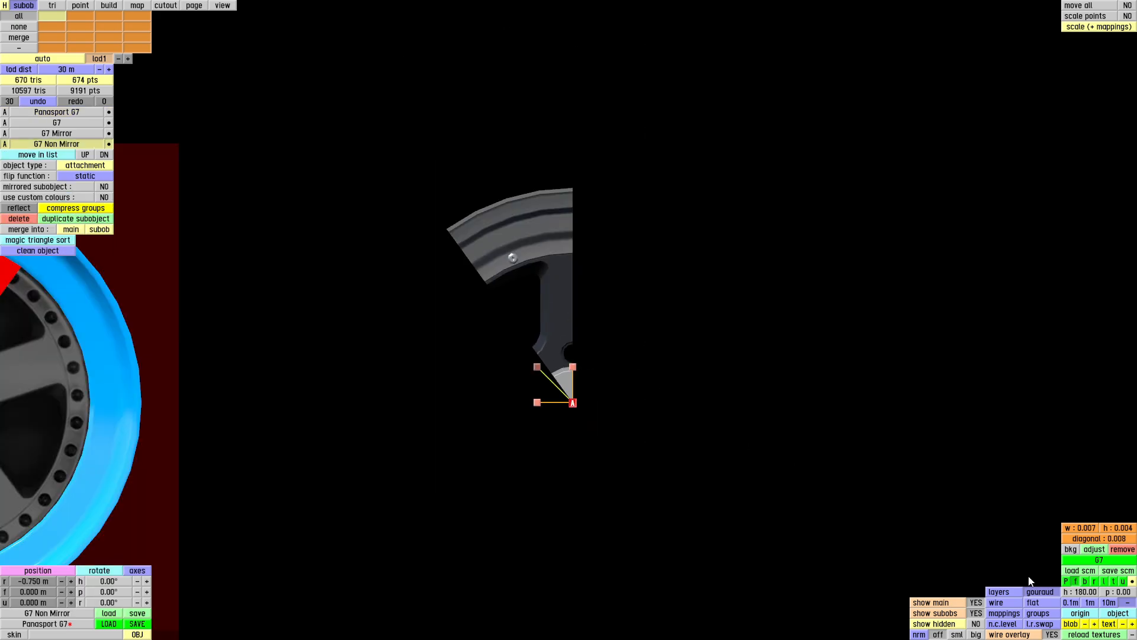
pyautogui.click(1093, 549)
pyautogui.moveTo(155, 494); pyautogui.dragTo(698, 491)
pyautogui.moveTo(520, 487); pyautogui.dragTo(626, 486)
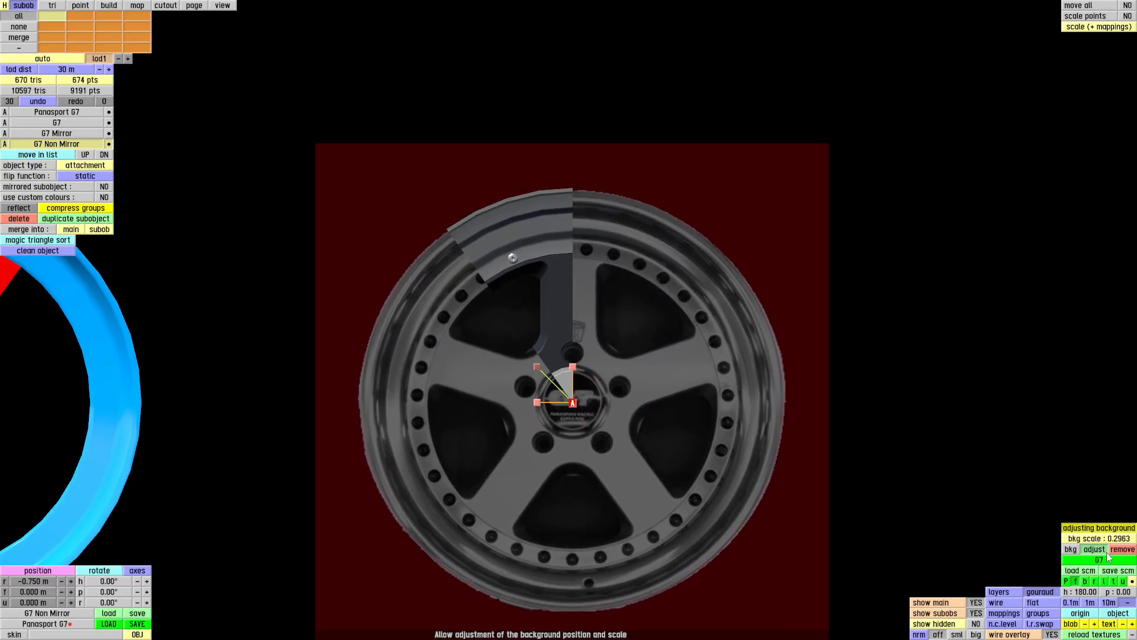
pyautogui.scroll(5, 560, 309)
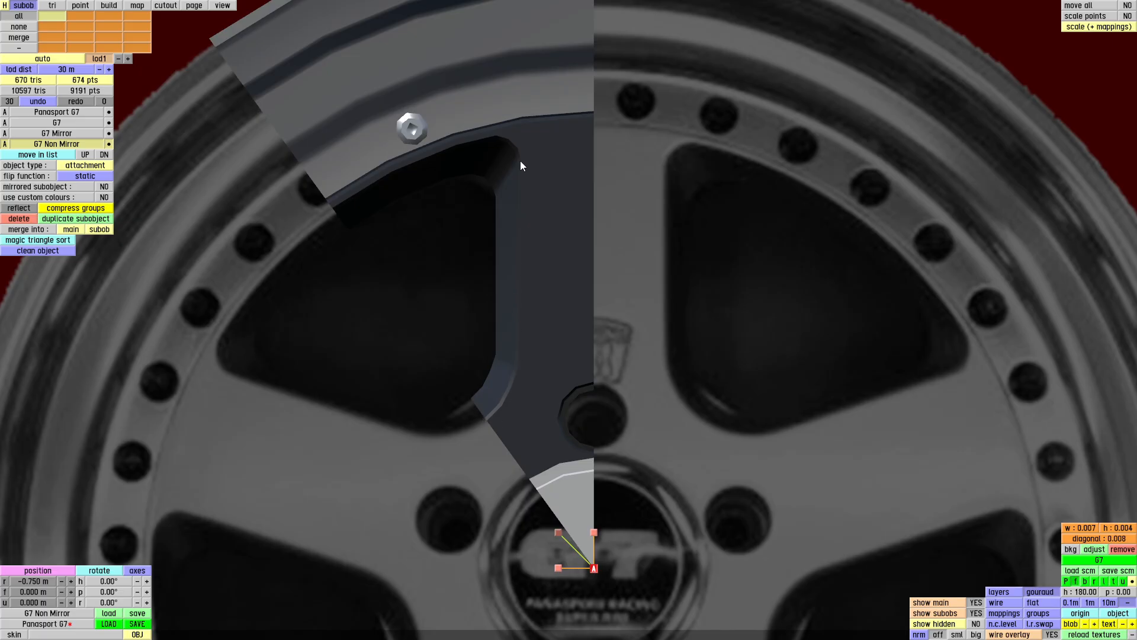
# - Examine the half-spoke section of G7 Non Mirror against the reference image and from several perspective angles
pyautogui.moveTo(442, 162); pyautogui.dragTo(467, 237, button='right')
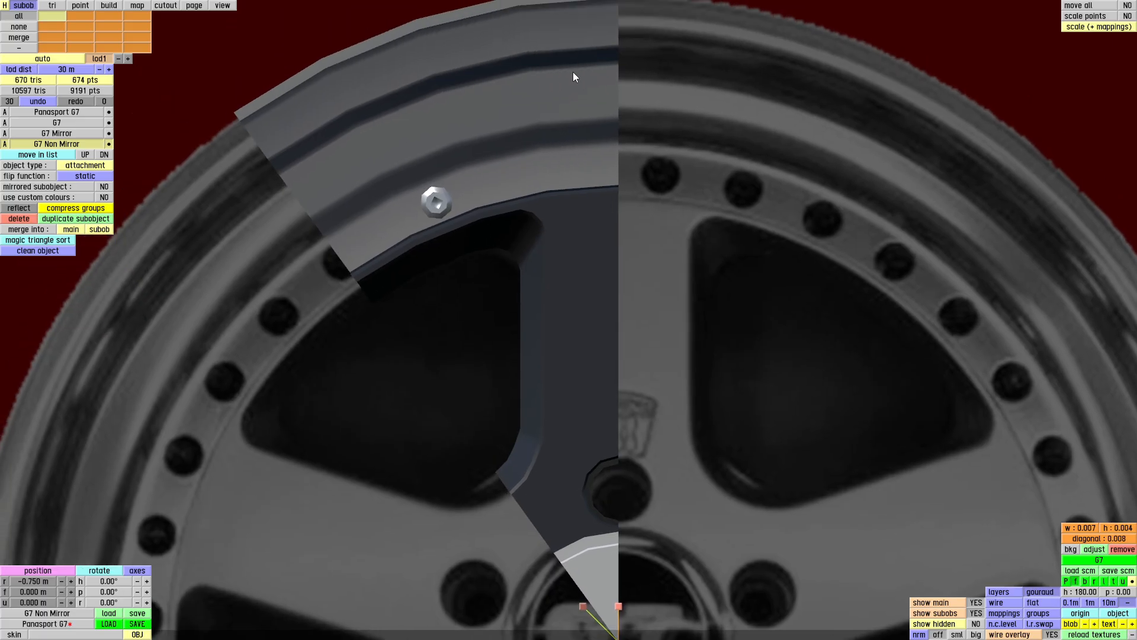
pyautogui.moveTo(478, 313); pyautogui.dragTo(544, 364, button='right')
pyautogui.moveTo(595, 212); pyautogui.dragTo(492, 212, button='right')
pyautogui.press('p')
pyautogui.moveTo(1036, 166); pyautogui.dragTo(817, 273, button='right')
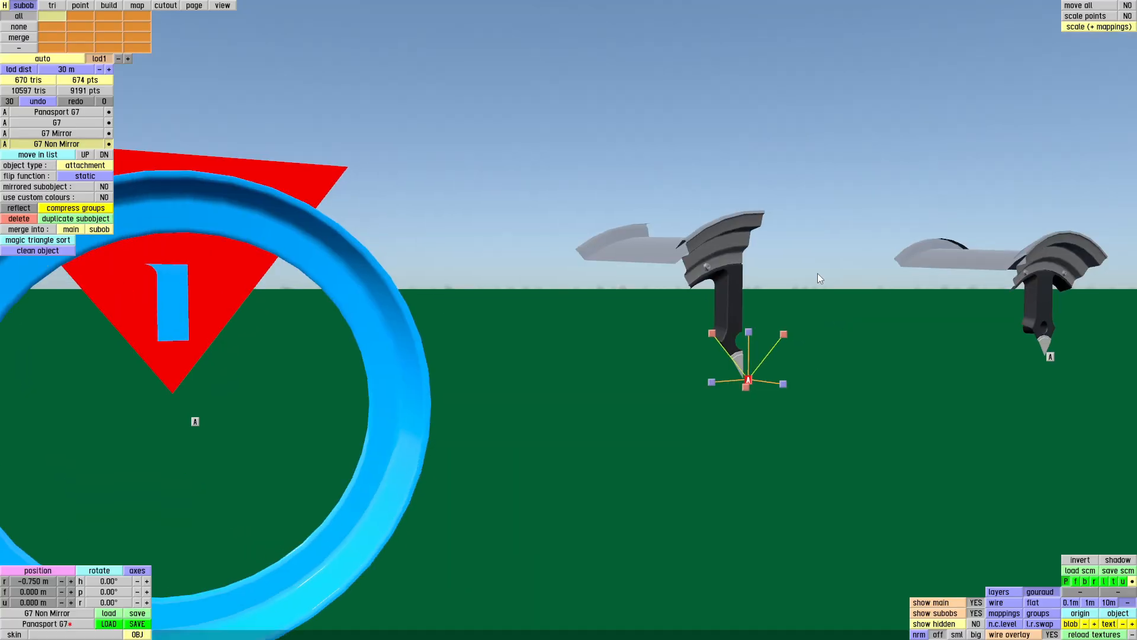
pyautogui.scroll(6, 714, 262)
pyautogui.moveTo(714, 264); pyautogui.dragTo(842, 363, button='right')
pyautogui.scroll(-3, 737, 281)
pyautogui.moveTo(736, 282); pyautogui.dragTo(1058, 288, button='right')
pyautogui.scroll(8, 765, 318)
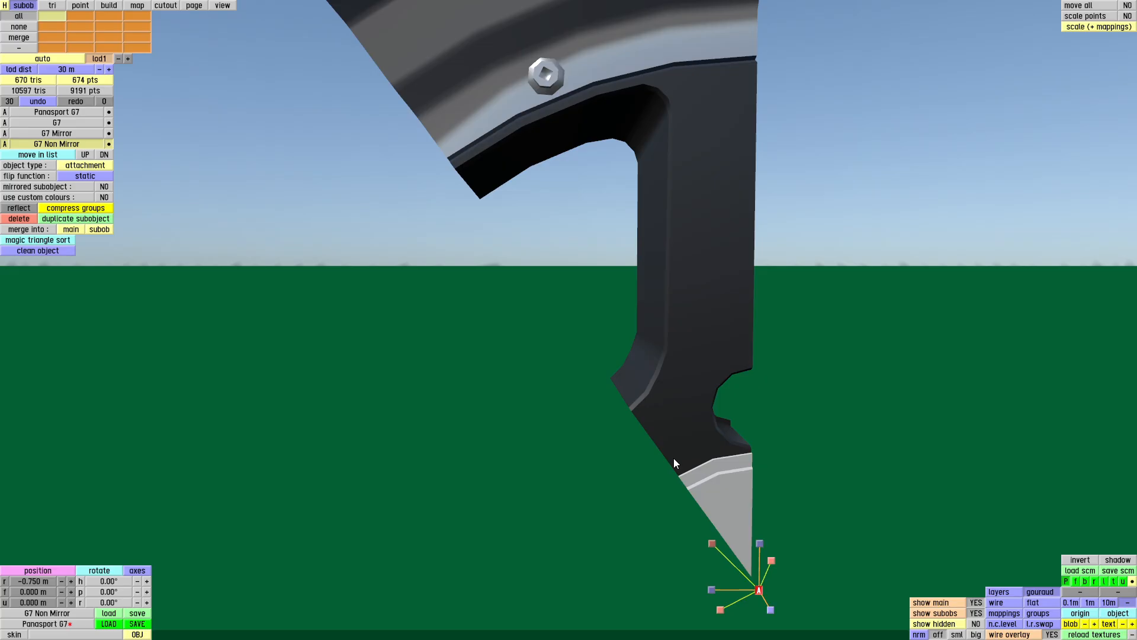
# - Compare the hub end, lug hole and centre cap wedge of the half-spoke section with the reference image
pyautogui.moveTo(674, 462); pyautogui.dragTo(678, 488, button='right')
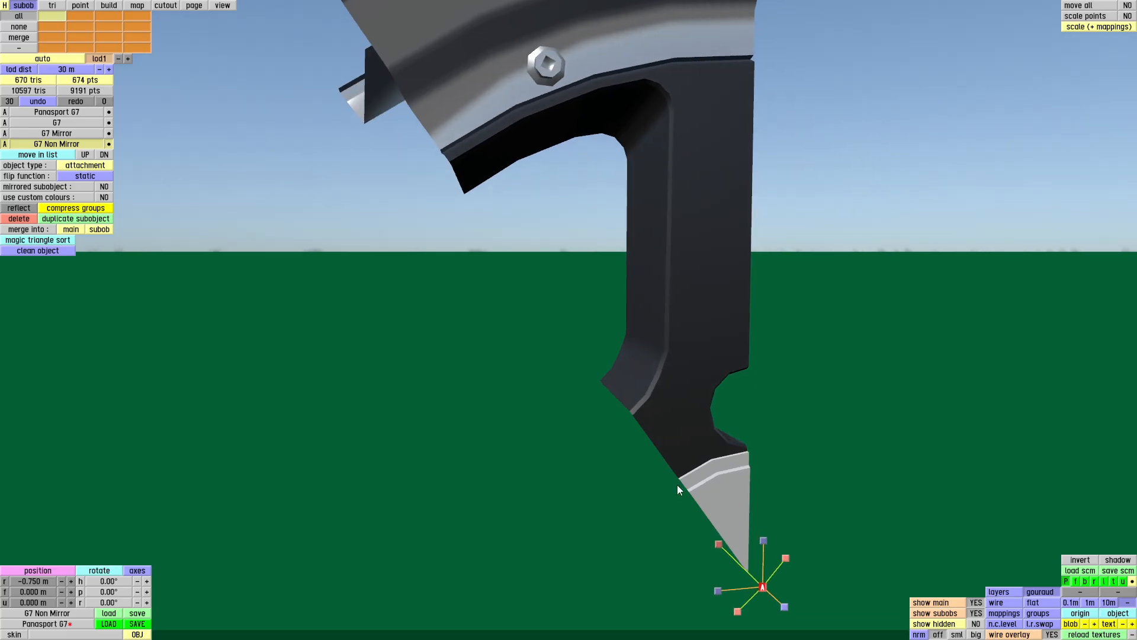
pyautogui.press('f')
pyautogui.moveTo(556, 491); pyautogui.dragTo(564, 186, button='right')
pyautogui.scroll(3, 553, 261)
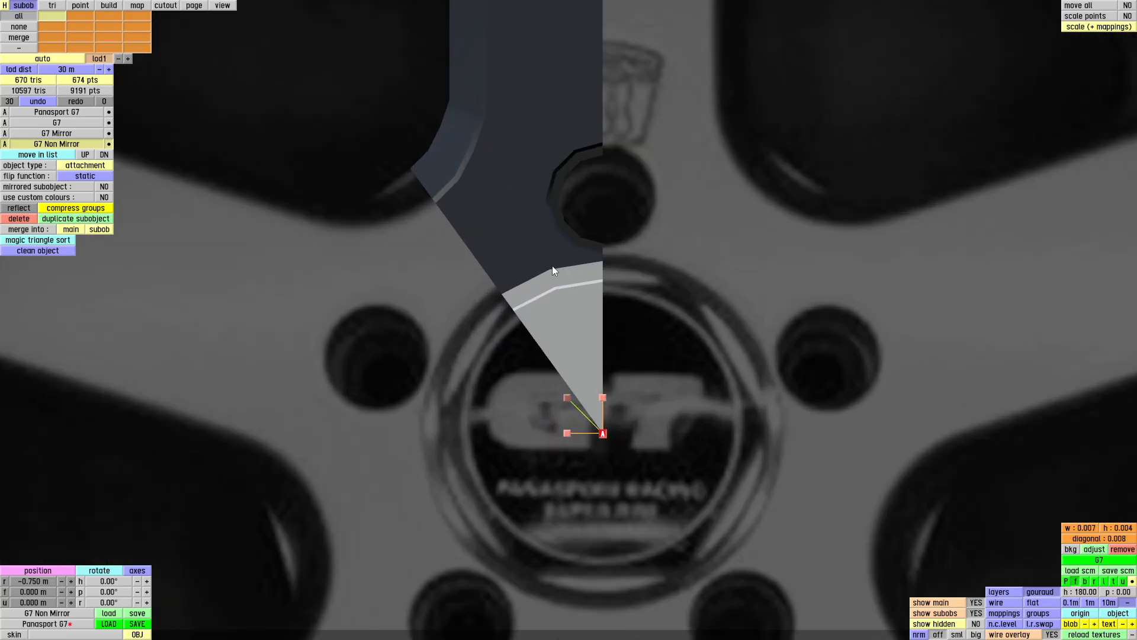
pyautogui.press('p')
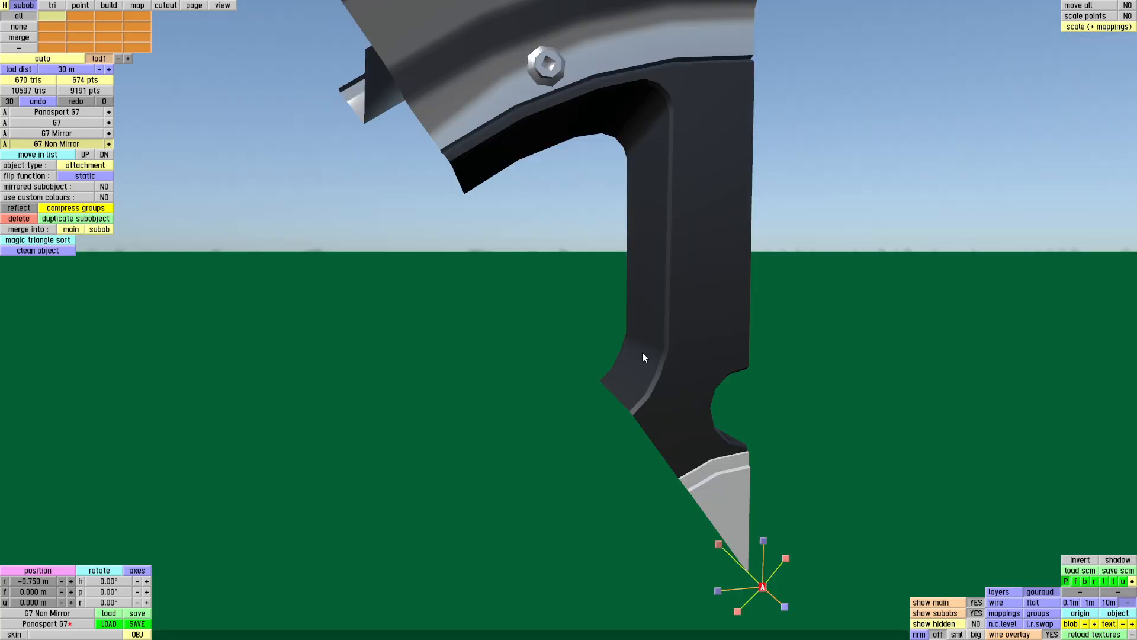
pyautogui.moveTo(653, 379); pyautogui.dragTo(719, 357, button='right')
pyautogui.press('f')
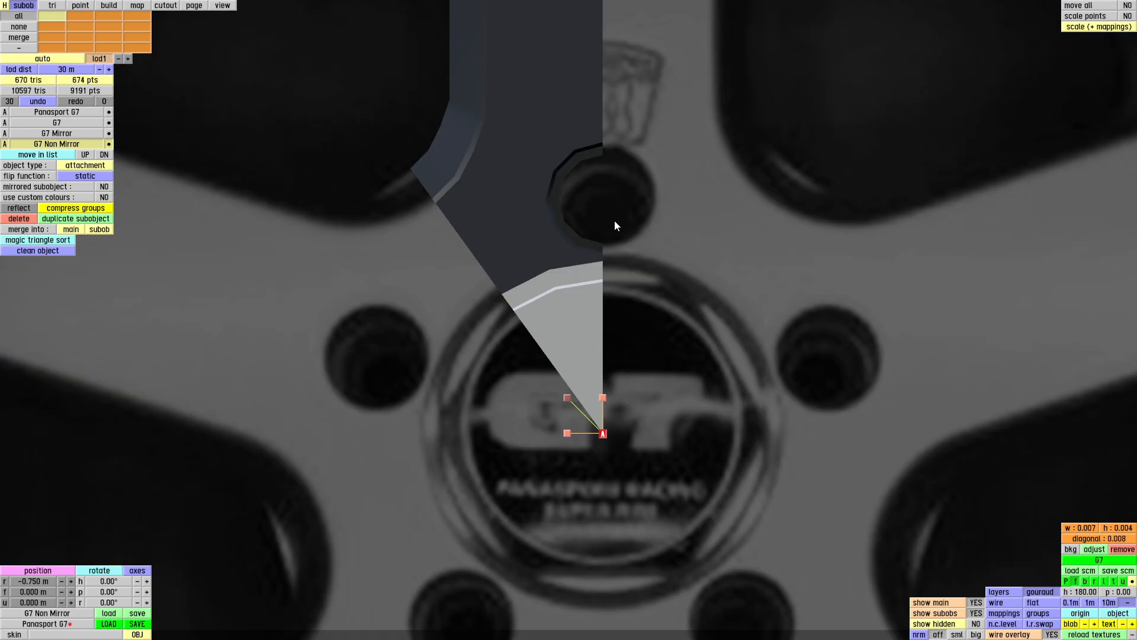
pyautogui.moveTo(614, 223); pyautogui.dragTo(510, 300, button='right')
pyautogui.scroll(2, 510, 300)
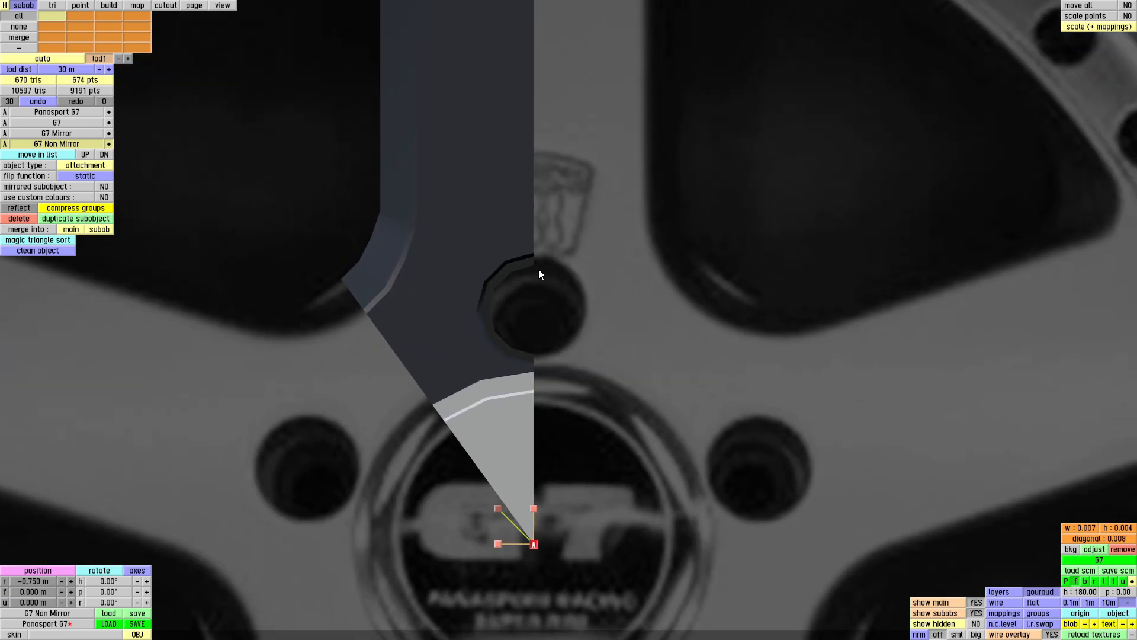
pyautogui.moveTo(472, 242); pyautogui.dragTo(559, 376, button='right')
pyautogui.press('p')
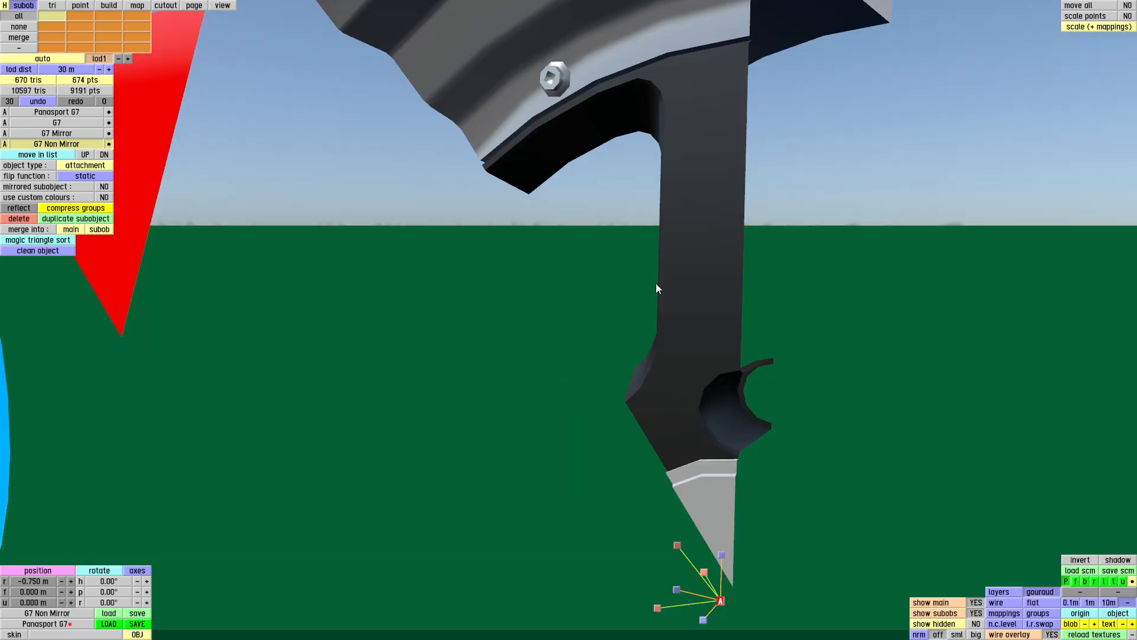
# - Examine the whole half-spoke section in perspective, and compare how much of the wheel it covers in front view
pyautogui.moveTo(678, 118); pyautogui.dragTo(676, 281, button='right')
pyautogui.moveTo(415, 234); pyautogui.dragTo(515, 248, button='right')
pyautogui.scroll(-3, 621, 287)
pyautogui.scroll(-2, 670, 286)
pyautogui.moveTo(671, 289); pyautogui.dragTo(730, 318, button='right')
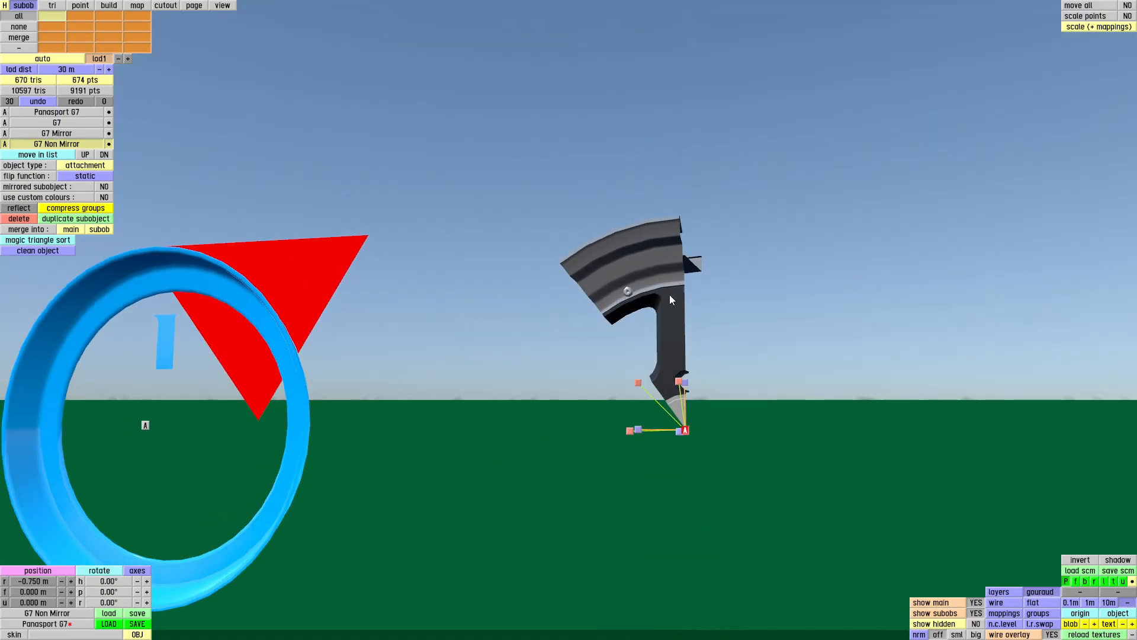
pyautogui.scroll(2, 671, 300)
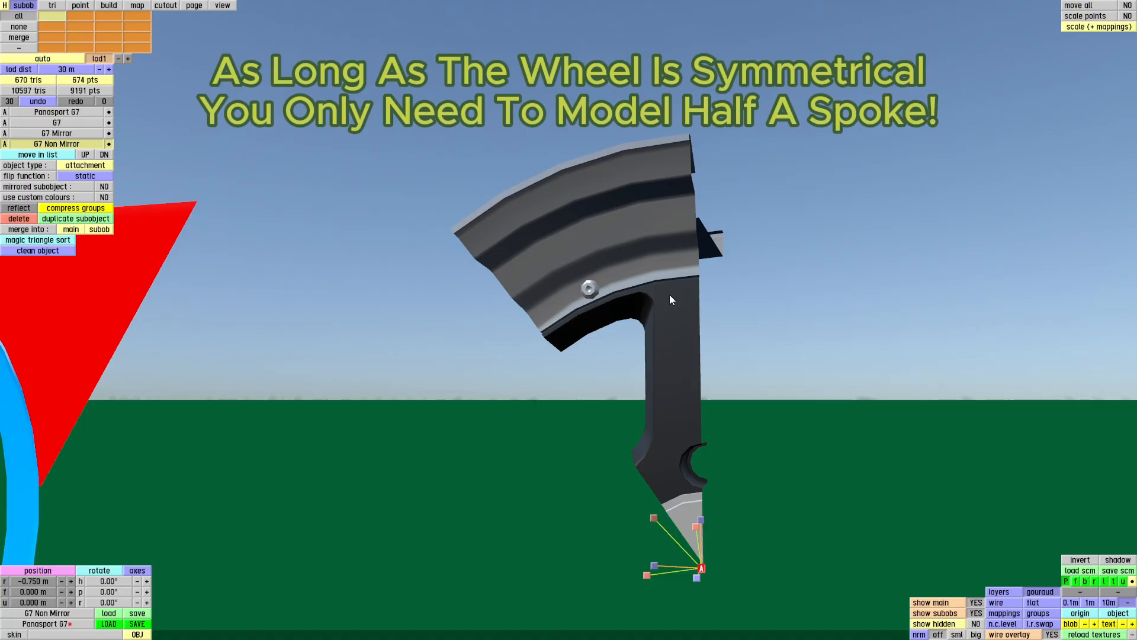
pyautogui.press('f')
pyautogui.scroll(-2, 580, 367)
pyautogui.scroll(-3, 574, 374)
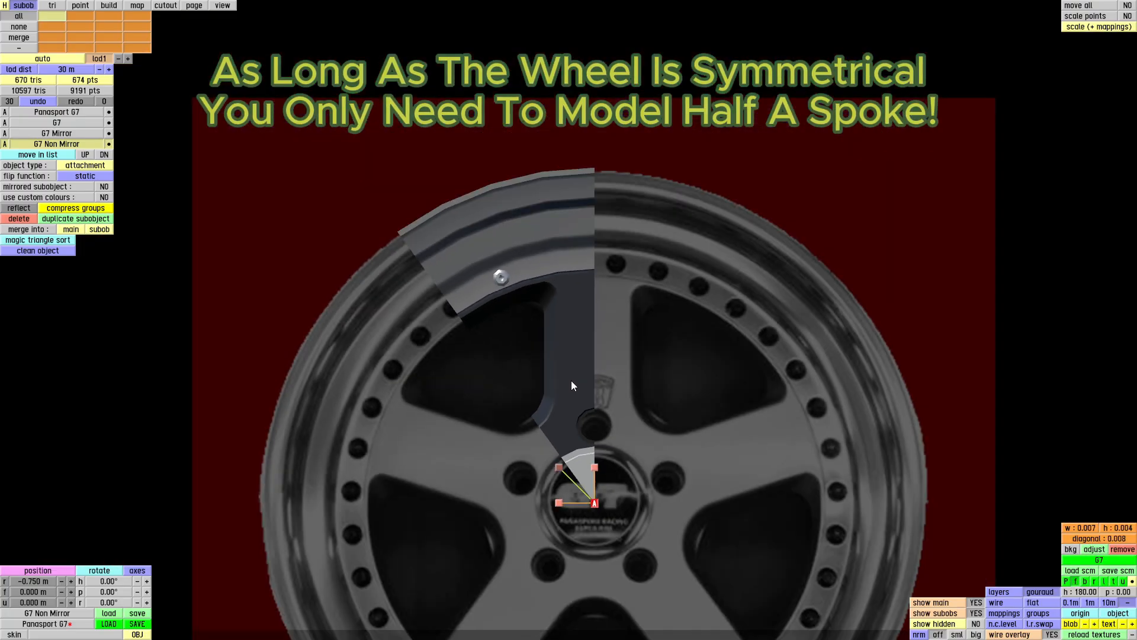
pyautogui.moveTo(577, 382); pyautogui.dragTo(461, 372, button='right')
pyautogui.scroll(-3, 460, 371)
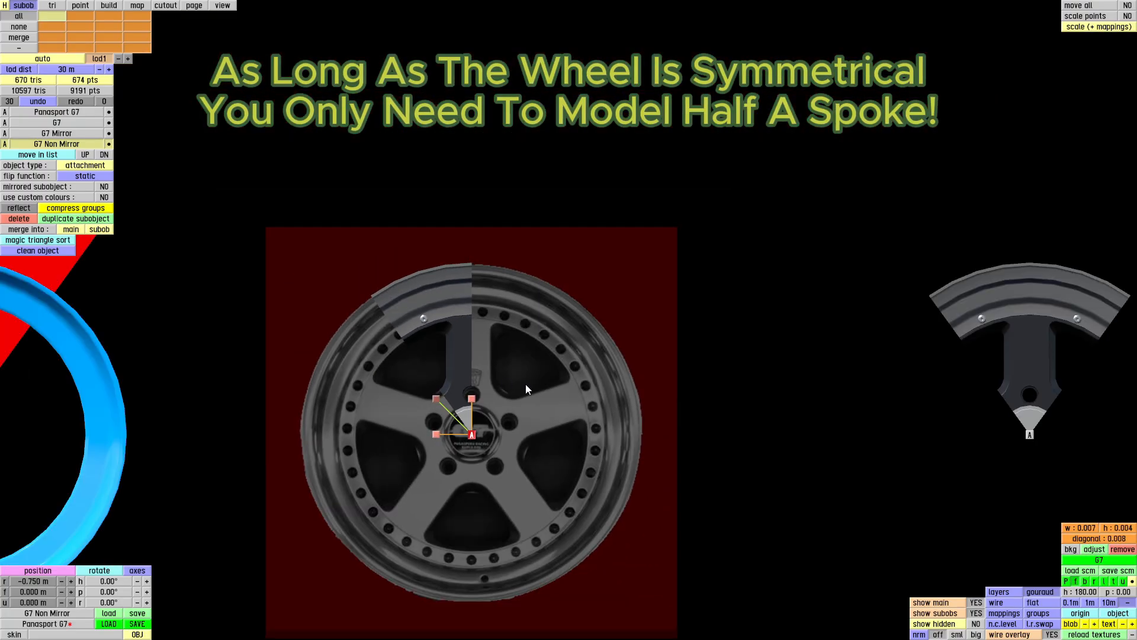
# - Select the G7 Mirror subobject and bring up its mirrored spoke triangles for editing in triangle mode
pyautogui.click(471, 434)
pyautogui.moveTo(789, 421); pyautogui.dragTo(619, 404, button='right')
pyautogui.click(800, 417)
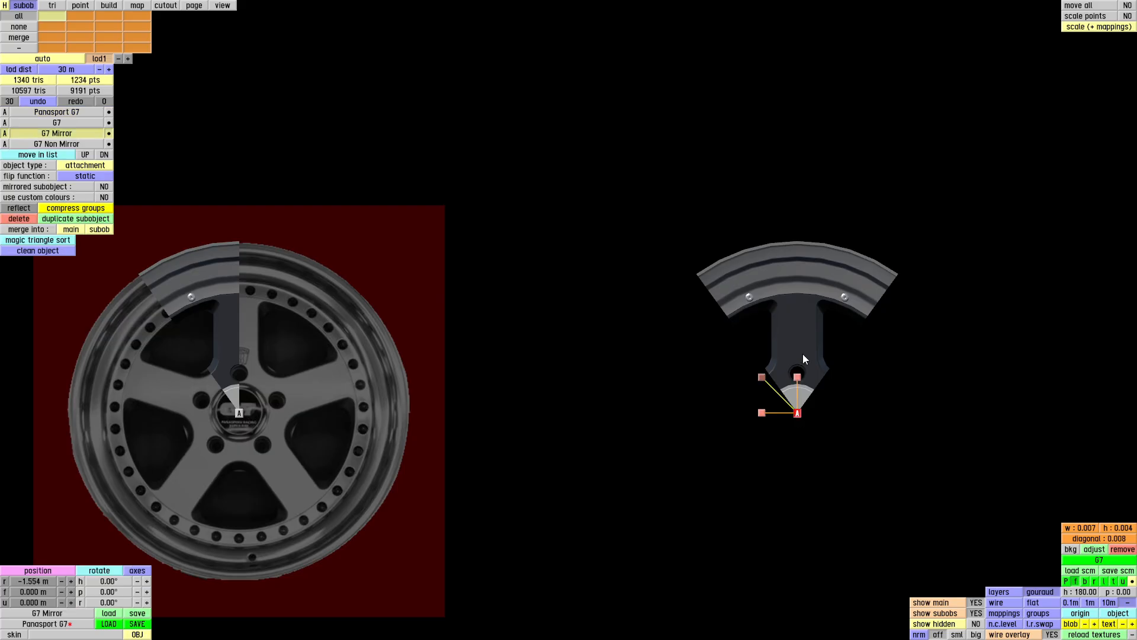
pyautogui.scroll(3, 802, 353)
pyautogui.click(61, 6)
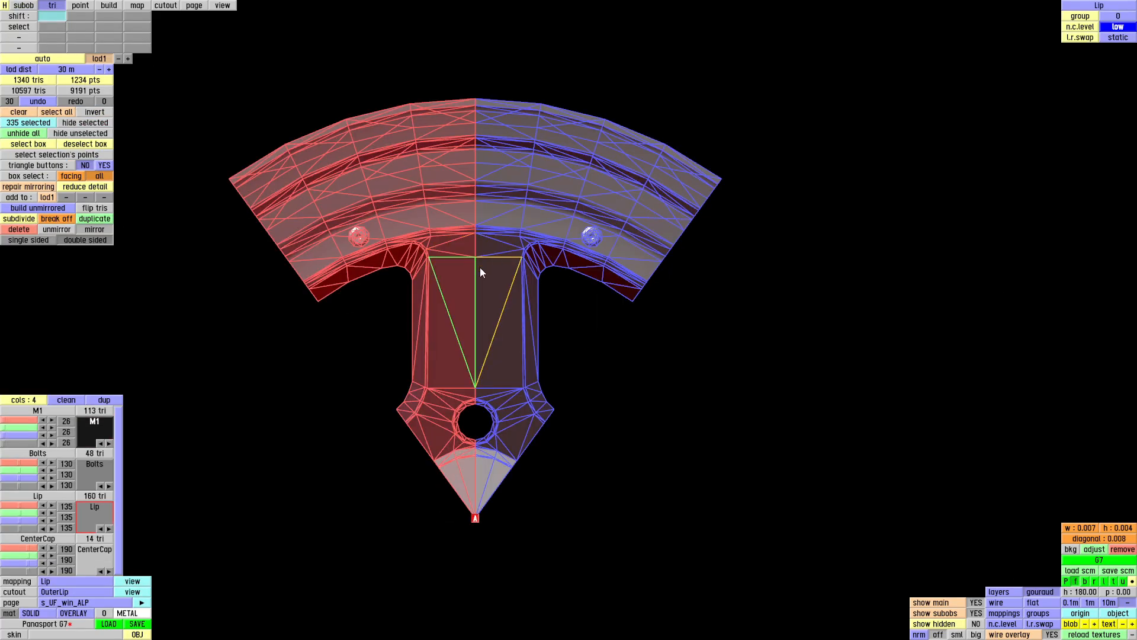
pyautogui.scroll(2, 479, 268)
pyautogui.moveTo(480, 268); pyautogui.dragTo(505, 269, button='right')
pyautogui.scroll(-1, 505, 269)
pyautogui.press('space')
pyautogui.press('space')
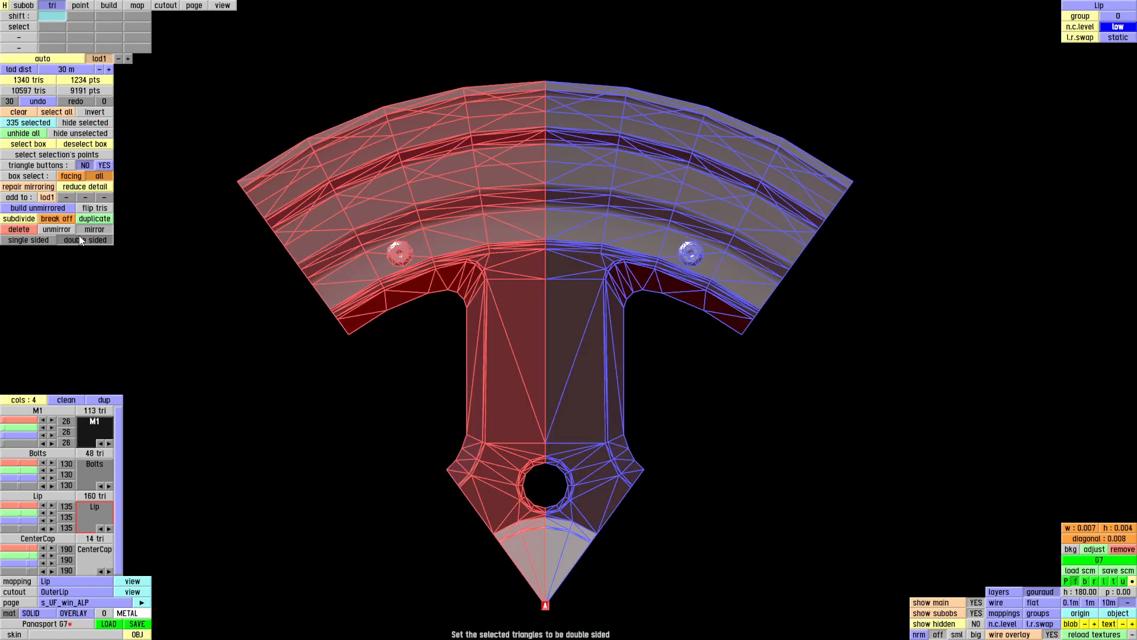
# - Unmirror the selected spoke triangles and duplicate them
pyautogui.click(62, 229)
pyautogui.moveTo(431, 225); pyautogui.dragTo(500, 223, button='right')
pyautogui.press('space')
pyautogui.press('space')
pyautogui.click(112, 220)
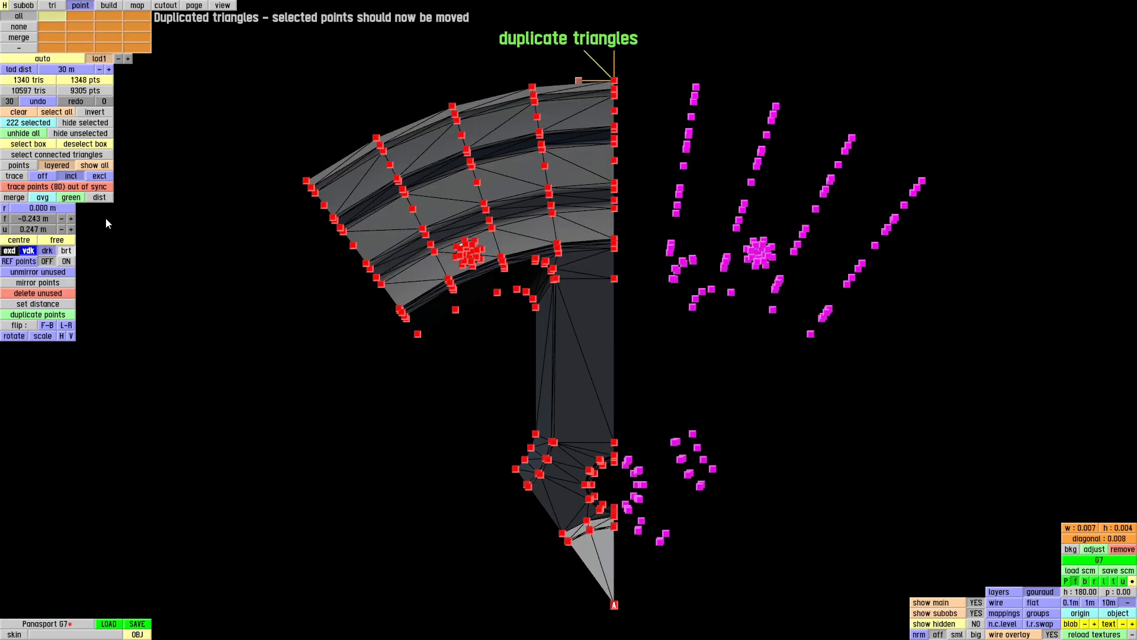
pyautogui.scroll(3, 588, 159)
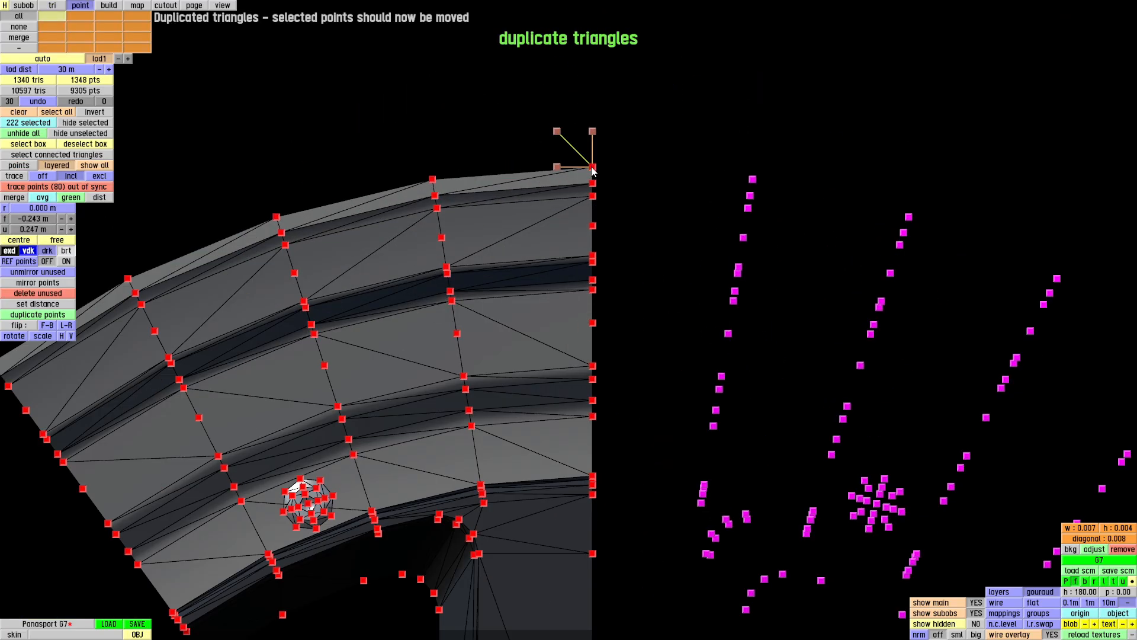
pyautogui.scroll(-4, 594, 170)
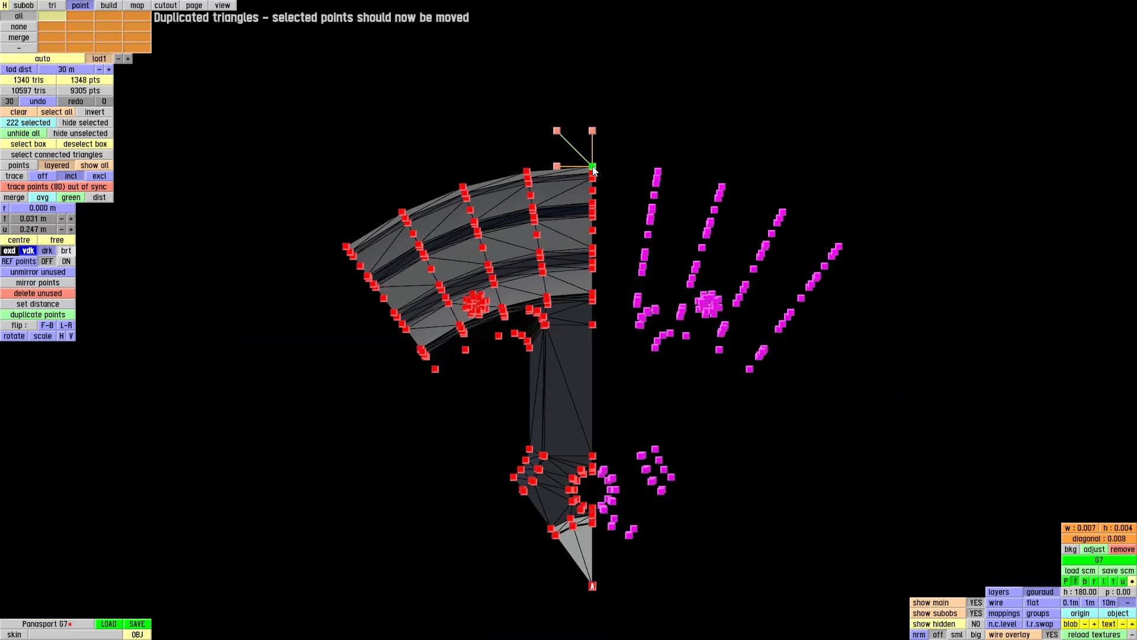
# - Flip the duplicated points left to right to form the other half of the spoke, and inspect the joint
pyautogui.click(66, 325)
pyautogui.scroll(6, 645, 336)
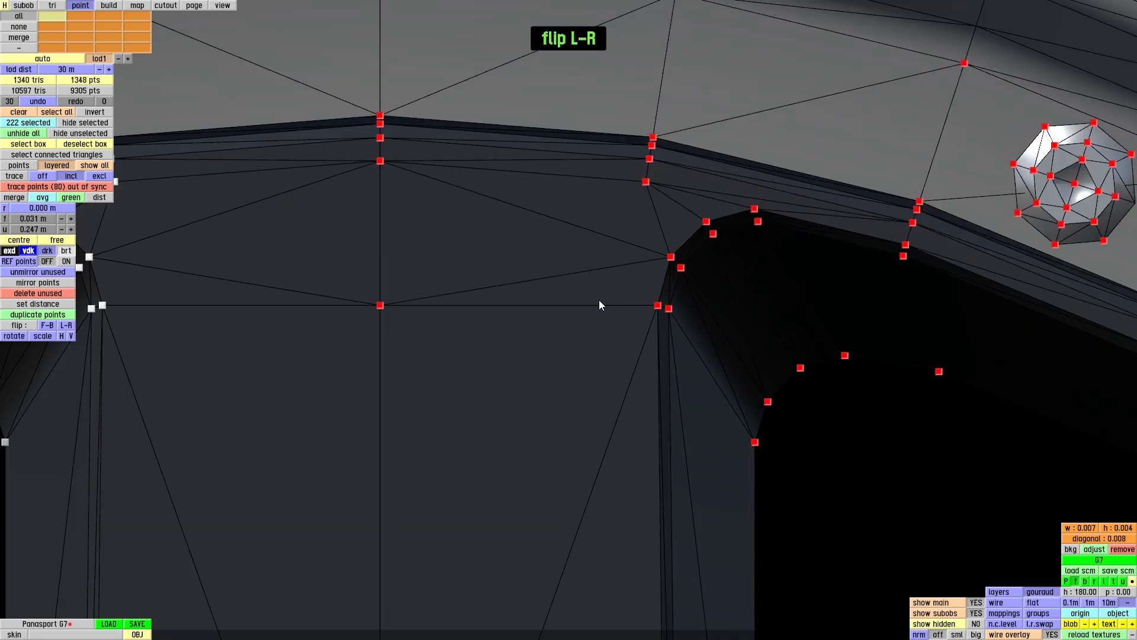
pyautogui.press('p')
pyautogui.moveTo(668, 350); pyautogui.dragTo(515, 244, button='middle')
pyautogui.scroll(4, 454, 280)
pyautogui.scroll(-3, 456, 290)
pyautogui.press('f')
# - Clean up the duplicated points of the completed spoke section
pyautogui.click(15, 187)
pyautogui.click(38, 282)
pyautogui.click(24, 5)
pyautogui.scroll(-5, 435, 318)
pyautogui.moveTo(434, 317); pyautogui.dragTo(418, 338, button='middle')
pyautogui.scroll(4, 418, 319)
# - Delete the right half of the spoke section and recreate it by mirroring the remaining triangles
pyautogui.click(52, 5)
pyautogui.press('f')
pyautogui.scroll(-5, 521, 329)
pyautogui.hotkey('ctrl', 'a')
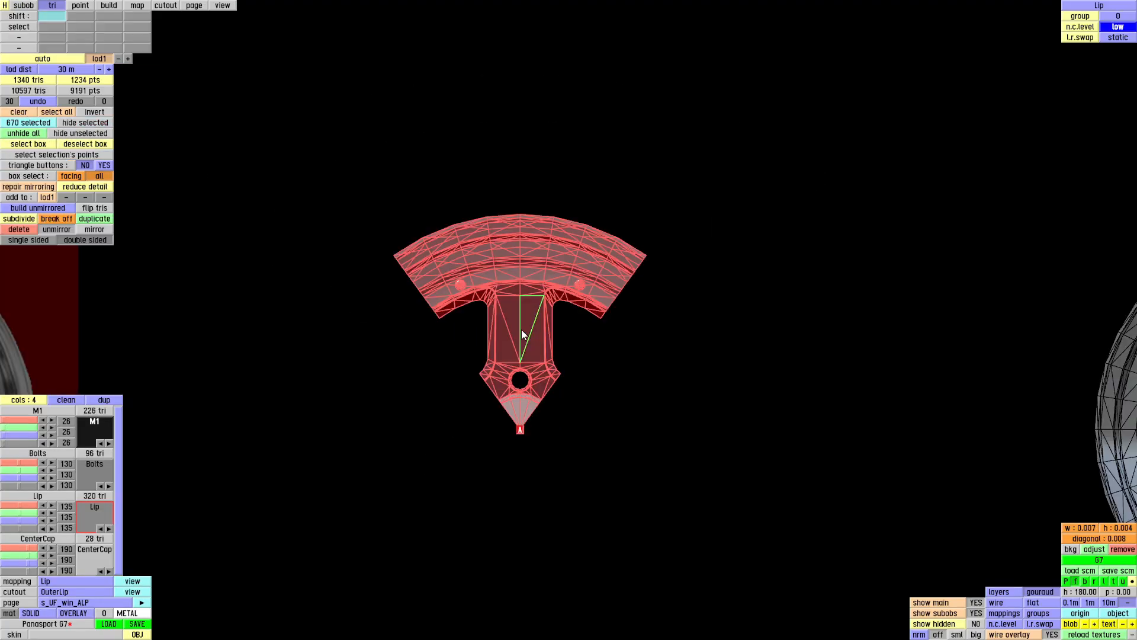
pyautogui.press('space')
pyautogui.scroll(3, 521, 329)
pyautogui.keyDown('ctrl'); pyautogui.moveTo(793, 83); pyautogui.dragTo(522, 546); pyautogui.keyUp('ctrl')
pyautogui.press('Delete')
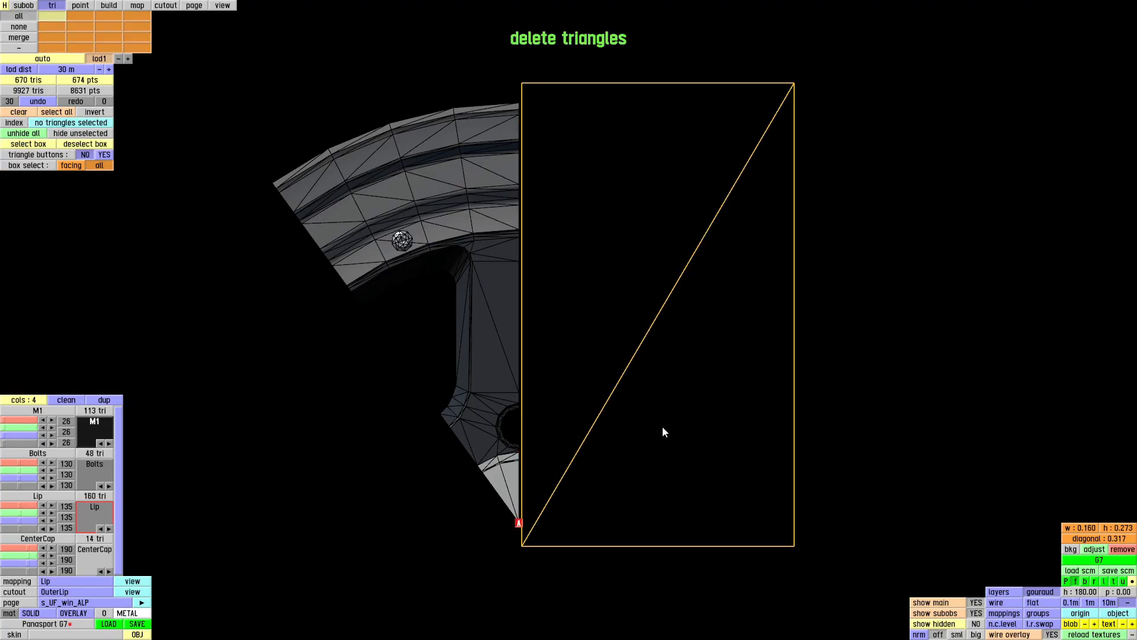
pyautogui.hotkey('ctrl', 'a')
pyautogui.click(95, 230)
pyautogui.scroll(-3, 385, 272)
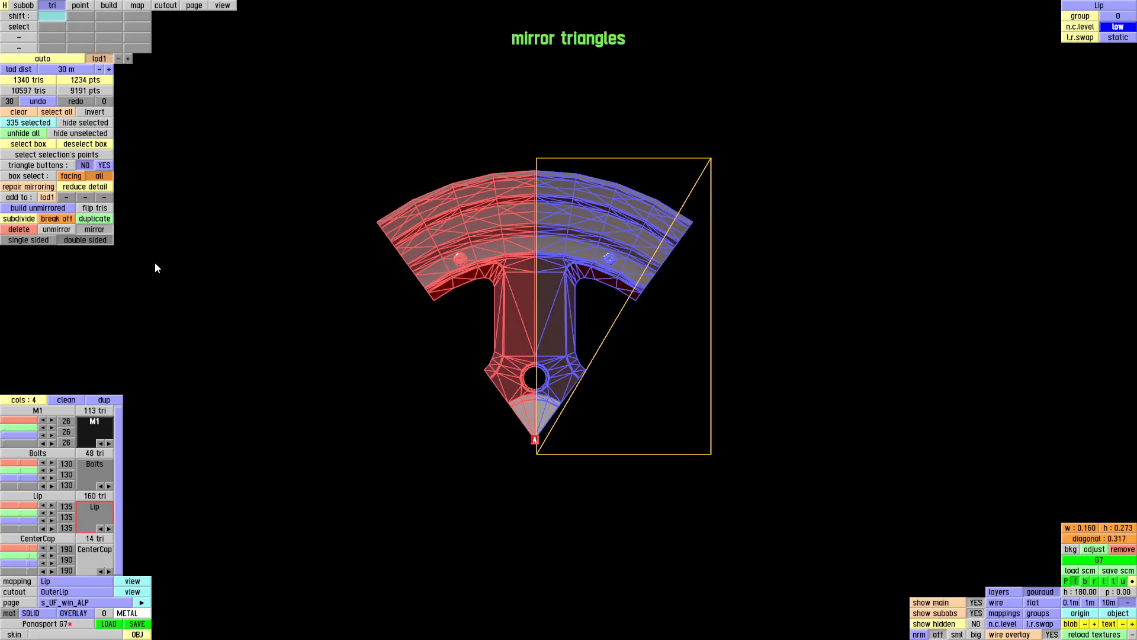
# - Try to duplicate the mirrored section and rotate the copy 90 degrees anti-clockwise around the wheel's centre point
pyautogui.click(107, 220)
pyautogui.click(537, 438)
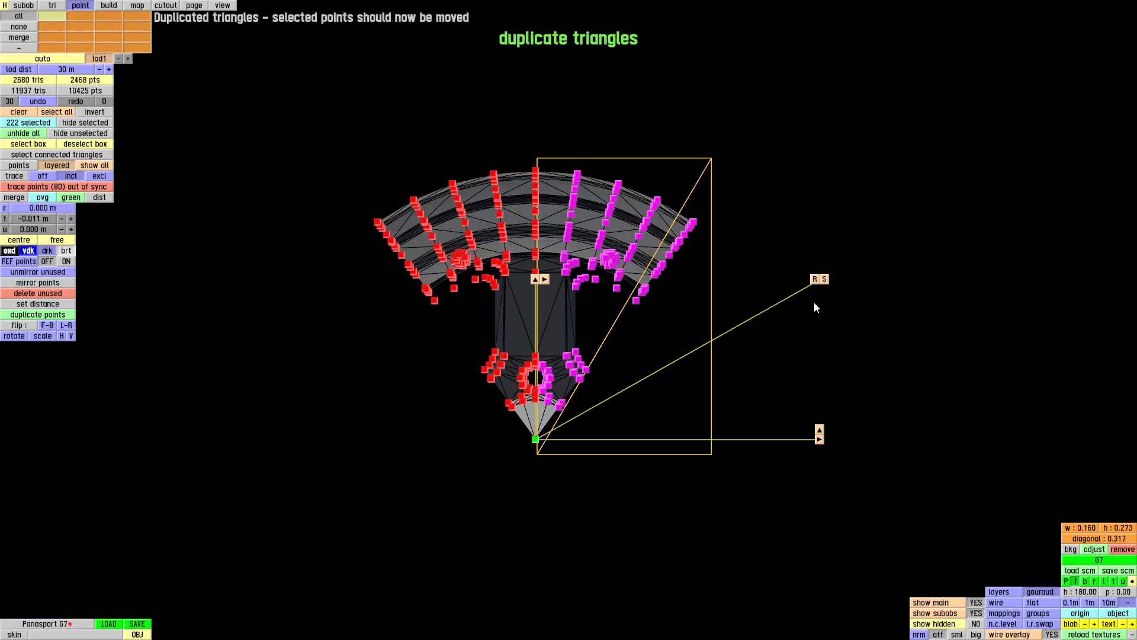
pyautogui.click(815, 280)
pyautogui.write('90')
pyautogui.press('Return')
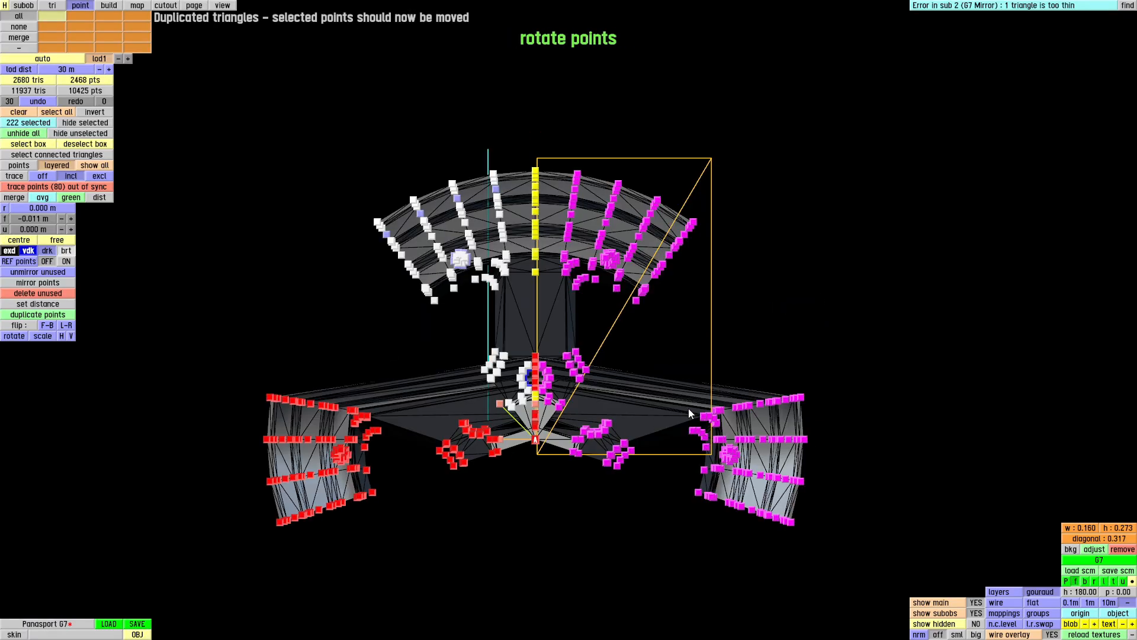
pyautogui.scroll(3, 604, 377)
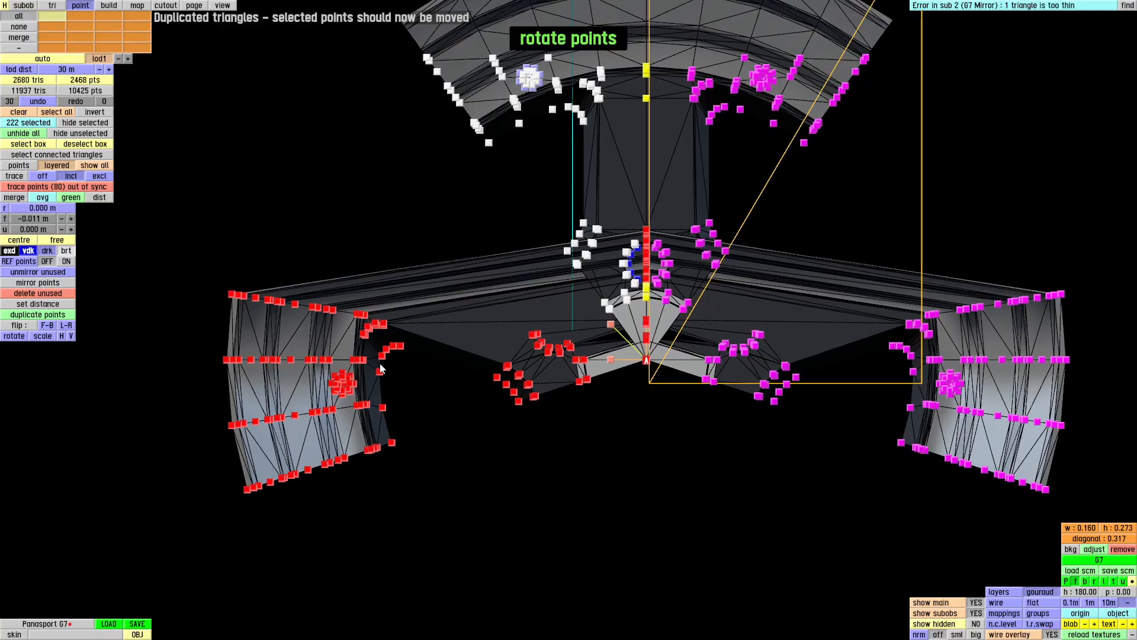
pyautogui.moveTo(379, 347); pyautogui.dragTo(210, 332, button='right')
pyautogui.moveTo(244, 366); pyautogui.dragTo(367, 391, button='right')
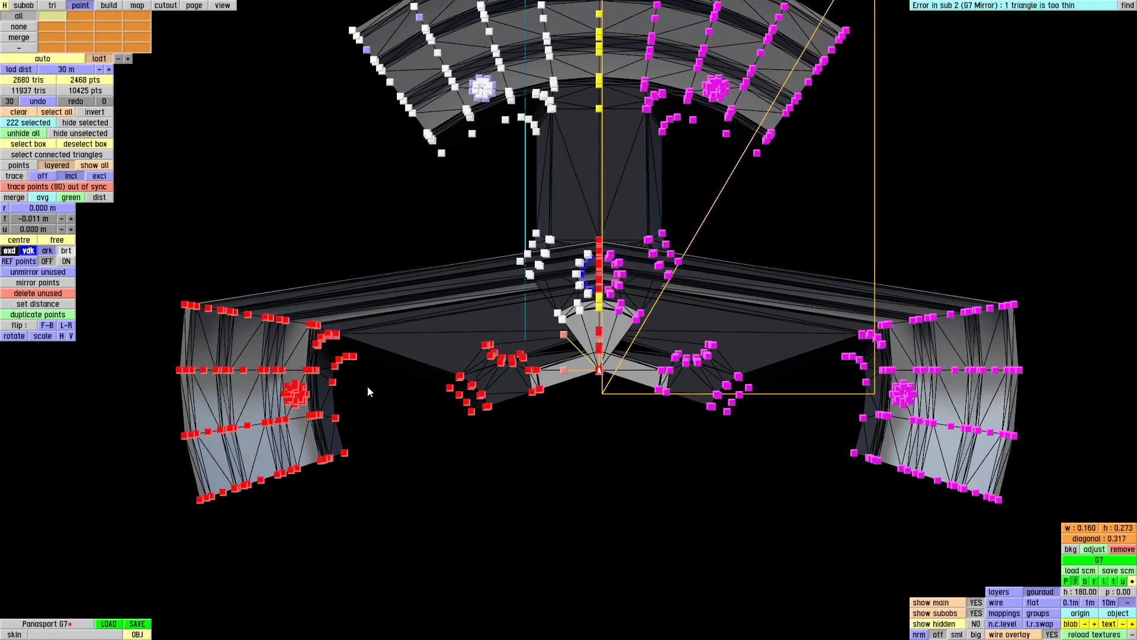
# - Undo the rotation, duplication, mirroring and deletion of the section's right half, and clear the triangle selection
pyautogui.hotkey('ctrl', 'z')
pyautogui.hotkey('ctrl', 'z')
pyautogui.hotkey('ctrl', 'z')
pyautogui.hotkey('ctrl', 'z')
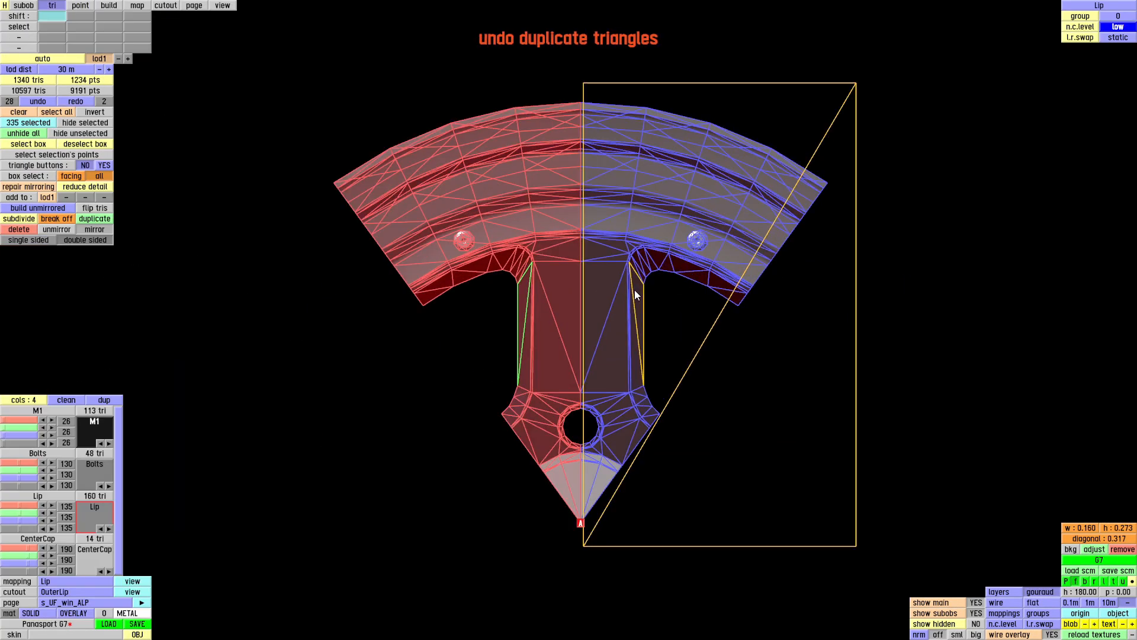
pyautogui.moveTo(587, 209); pyautogui.dragTo(582, 243, button='right')
pyautogui.click(19, 112)
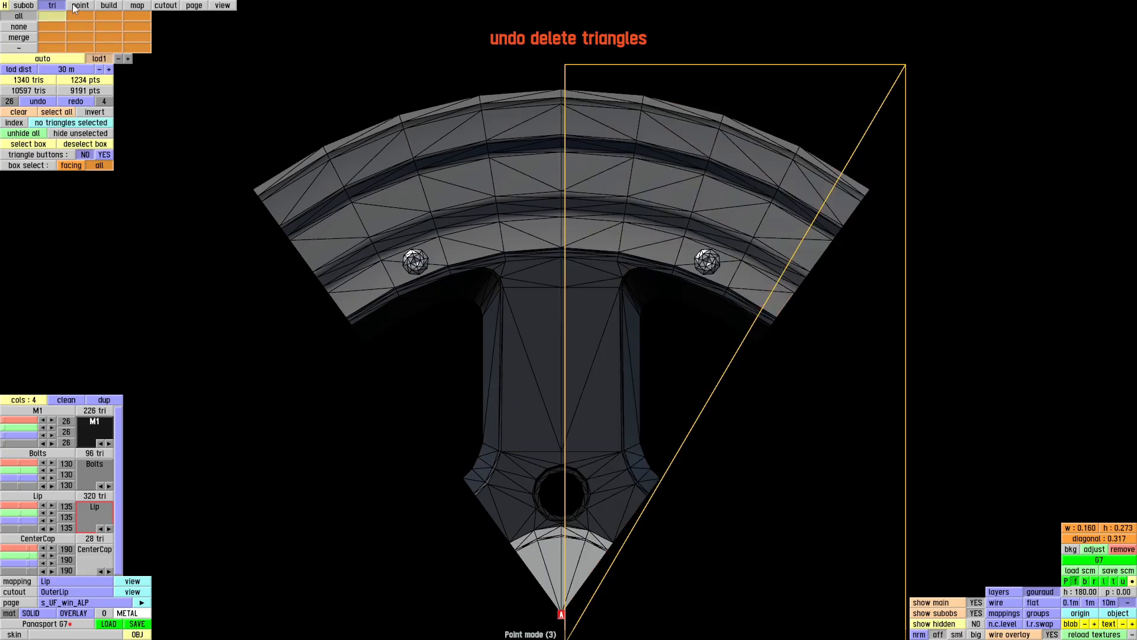
# - Duplicate all triangles of the unmirrored spoke section and rotate the copy 72 degrees anti-clockwise around the centre point
pyautogui.click(57, 112)
pyautogui.scroll(-3, 482, 273)
pyautogui.click(96, 222)
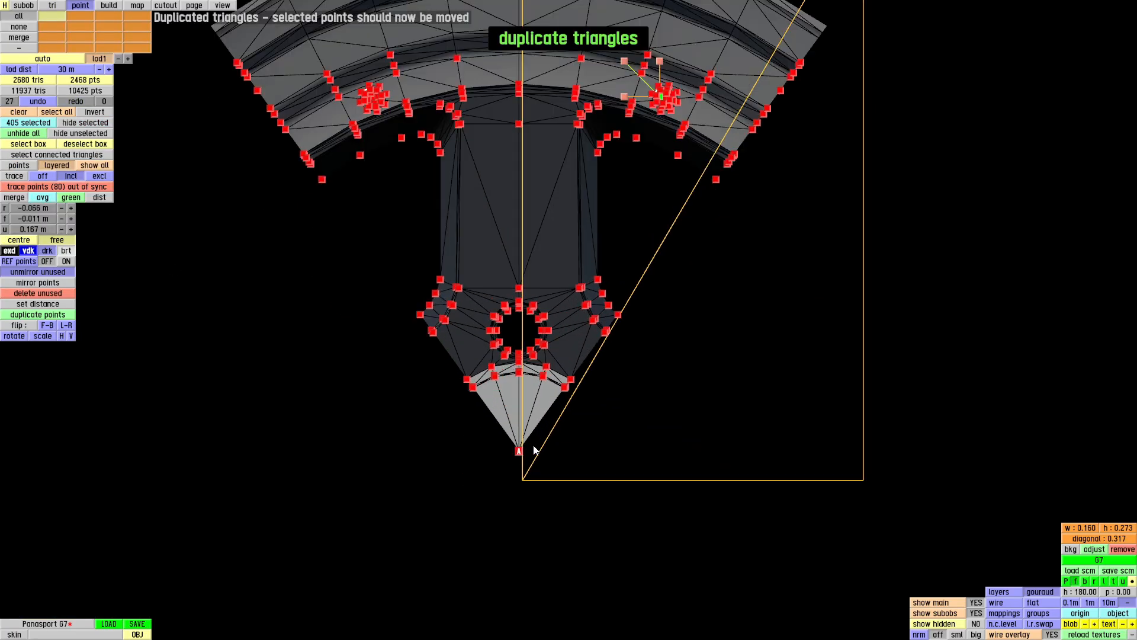
pyautogui.click(800, 291)
pyautogui.write('7')
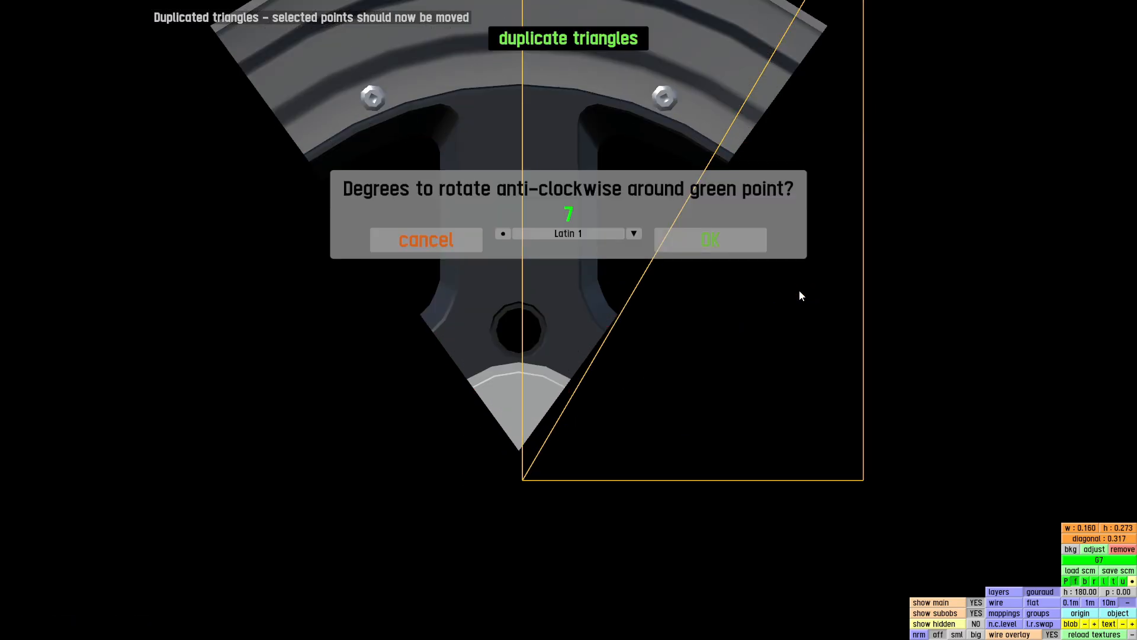
pyautogui.write('2')
pyautogui.press('Return')
pyautogui.scroll(-3, 709, 294)
pyautogui.scroll(2, 609, 260)
# - Duplicate both spoke sections together and rotate the copies 144 degrees anti-clockwise around the centre point
pyautogui.click(58, 6)
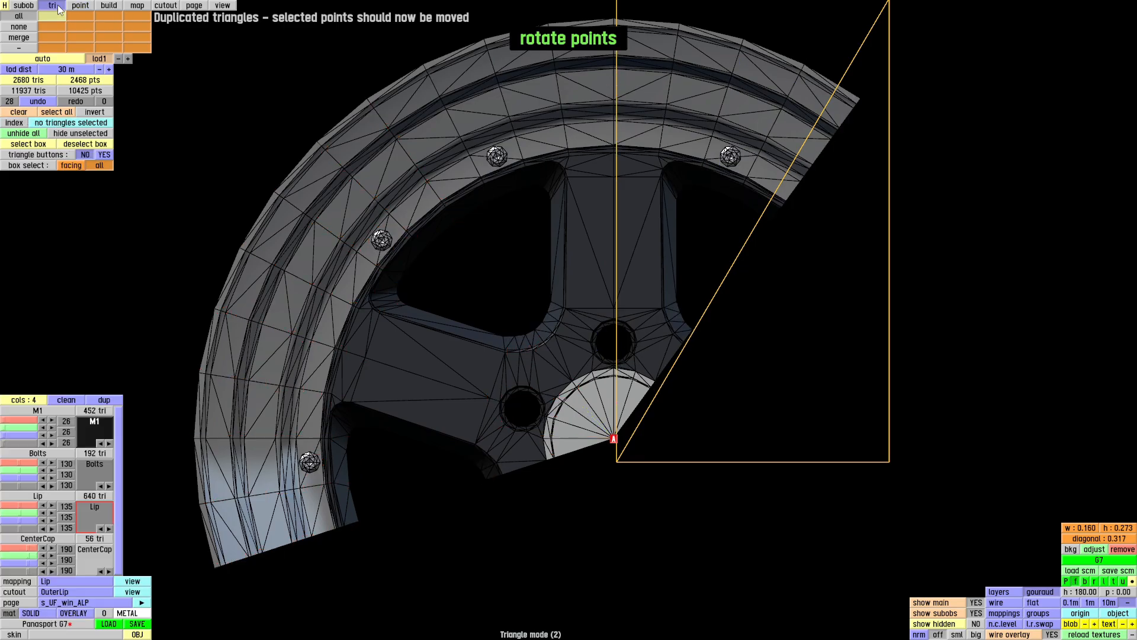
pyautogui.click(57, 112)
pyautogui.scroll(-3, 533, 308)
pyautogui.scroll(3, 556, 319)
pyautogui.moveTo(559, 339); pyautogui.dragTo(530, 292, button='right')
pyautogui.click(96, 222)
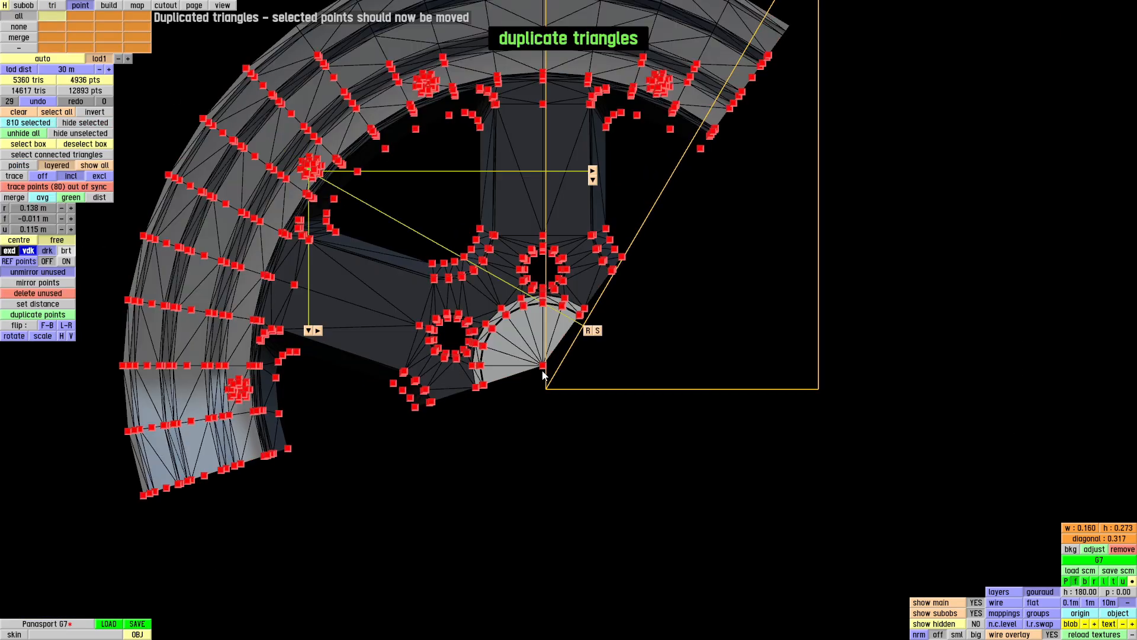
pyautogui.click(542, 367)
pyautogui.click(822, 206)
pyautogui.write('144')
pyautogui.press('Return')
# - Select all triangles of the original upright spoke section, including its full rim segment
pyautogui.click(52, 5)
pyautogui.scroll(-2, 596, 312)
pyautogui.scroll(3, 533, 272)
pyautogui.moveTo(663, 35); pyautogui.dragTo(379, 387)
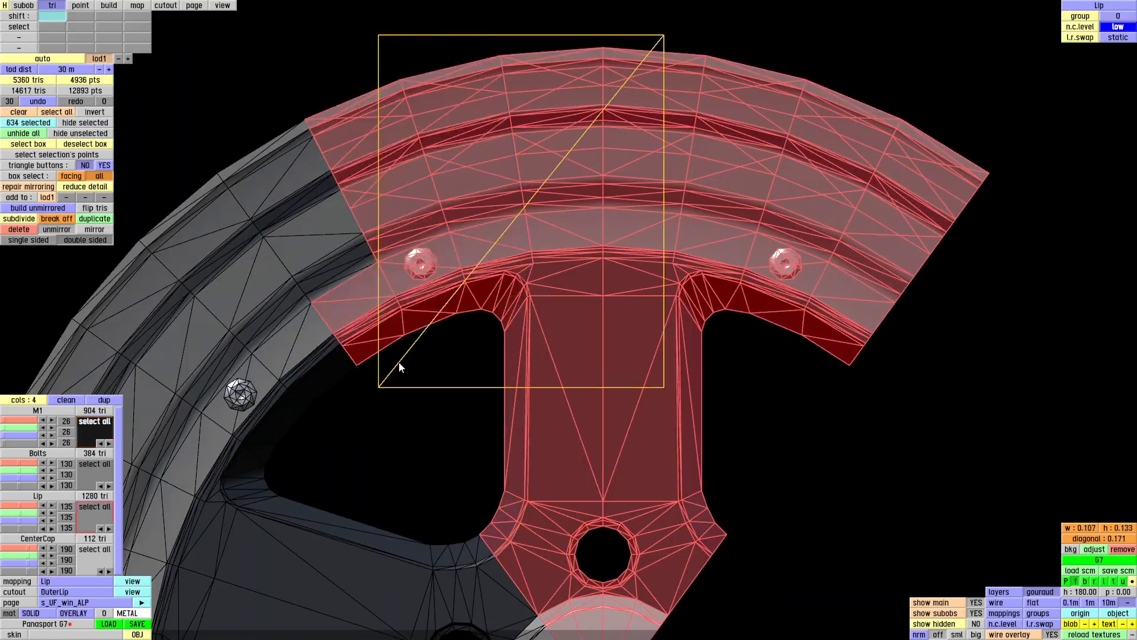
pyautogui.scroll(-2, 458, 168)
pyautogui.moveTo(509, 64); pyautogui.dragTo(379, 249)
pyautogui.moveTo(431, 75); pyautogui.dragTo(351, 210)
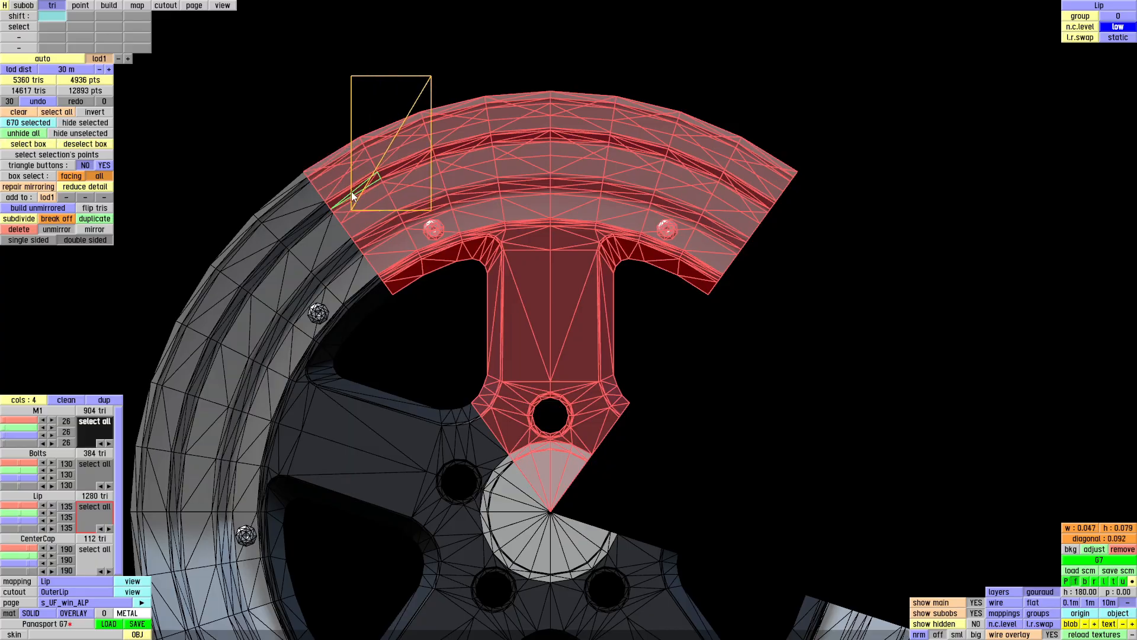
# - Duplicate all triangles of the selected upright spoke section and rotate the copy by -72 degrees around the centre point
pyautogui.scroll(-1, 296, 175)
pyautogui.scroll(1, 311, 200)
pyautogui.moveTo(357, 240); pyautogui.dragTo(407, 195, button='right')
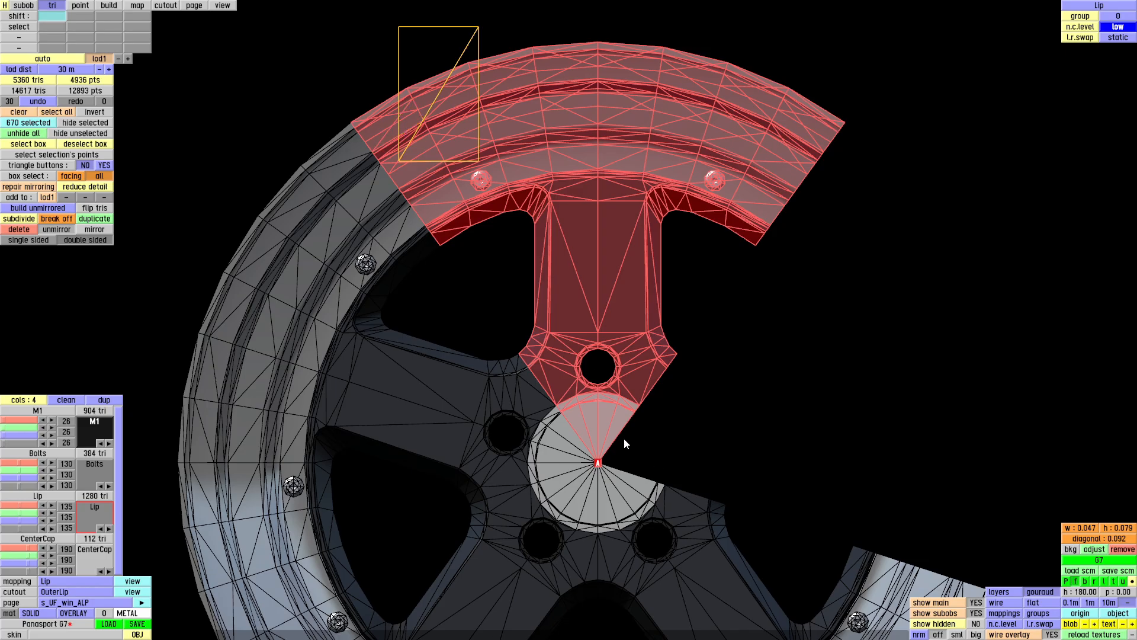
pyautogui.scroll(-2, 624, 443)
pyautogui.moveTo(700, 49); pyautogui.dragTo(457, 399)
pyautogui.scroll(4, 457, 400)
pyautogui.moveTo(557, 250); pyautogui.dragTo(440, 370)
pyautogui.moveTo(489, 196); pyautogui.dragTo(436, 230)
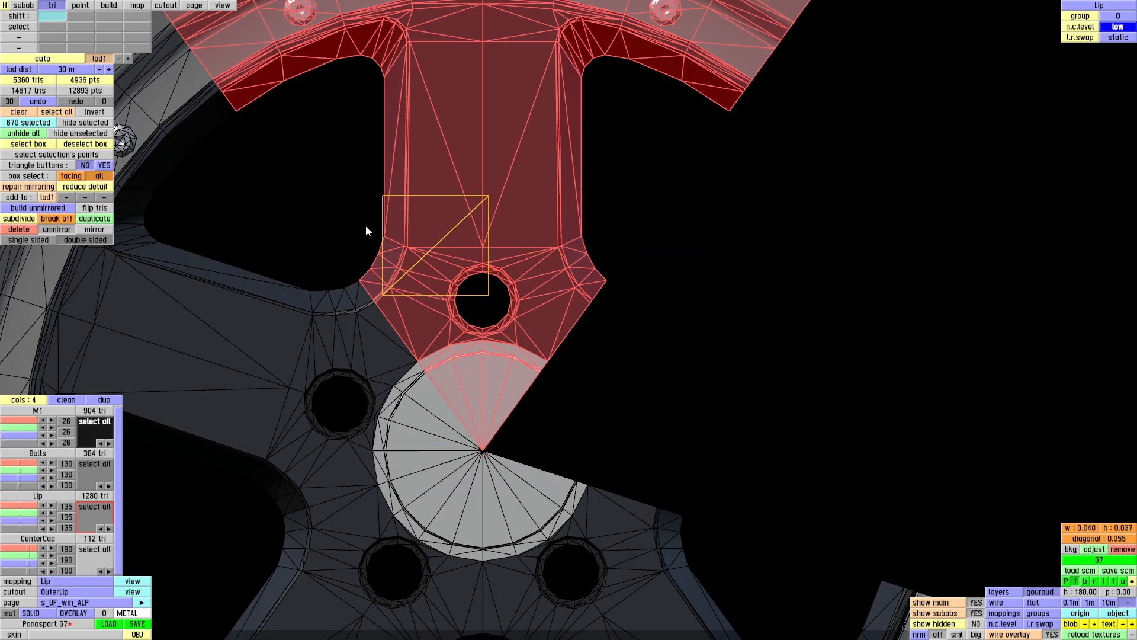
pyautogui.scroll(-5, 366, 231)
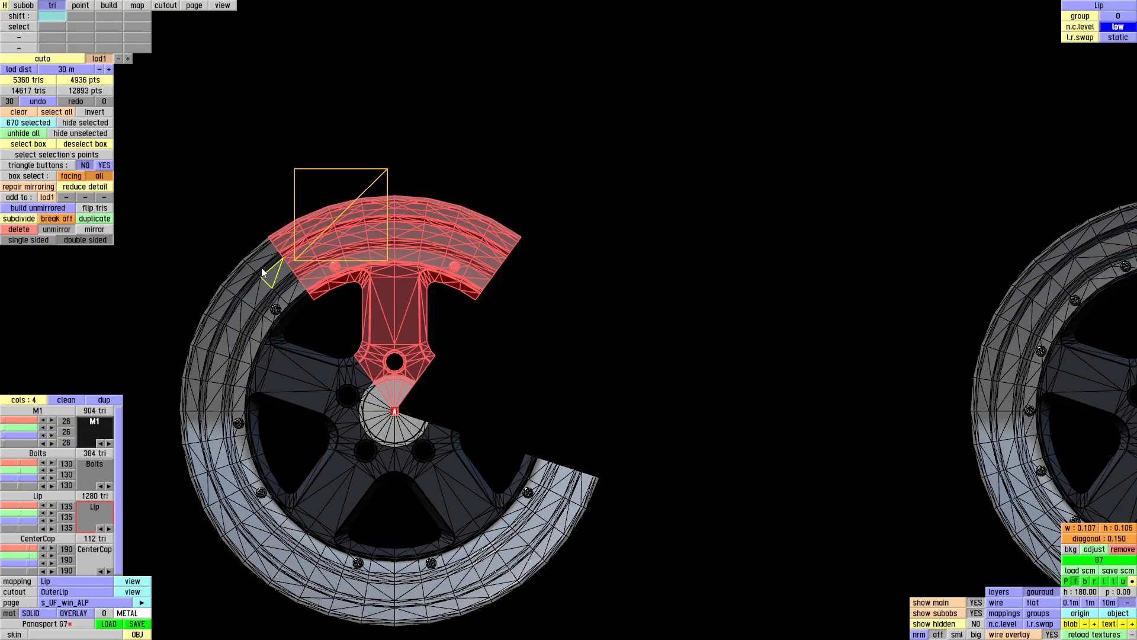
pyautogui.click(95, 218)
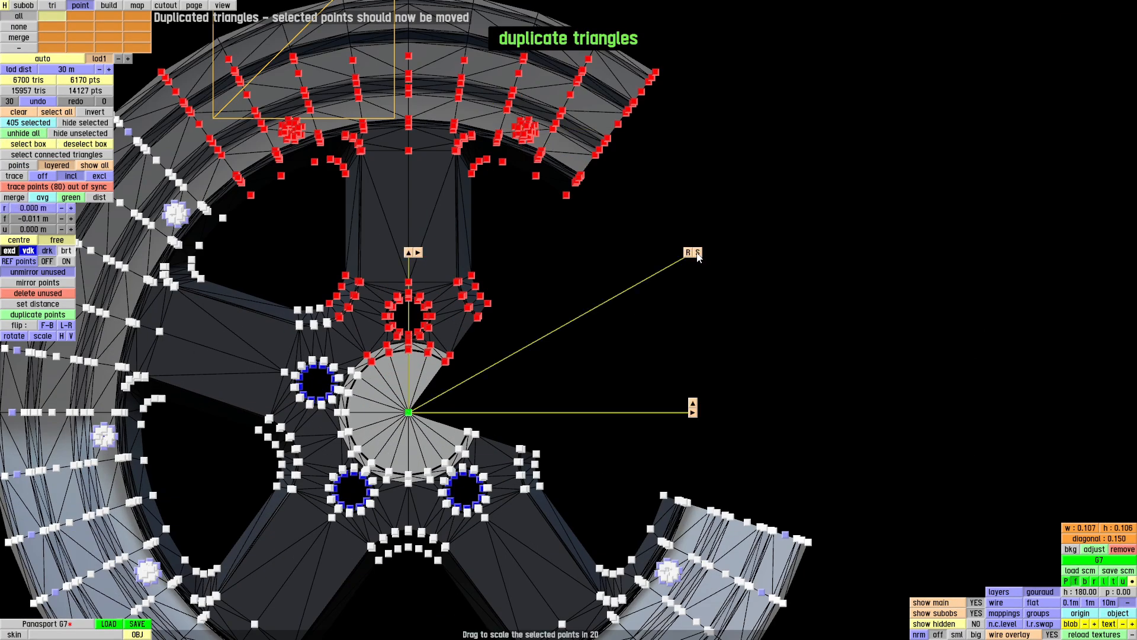
pyautogui.click(688, 253)
pyautogui.write('-72')
pyautogui.press('Return')
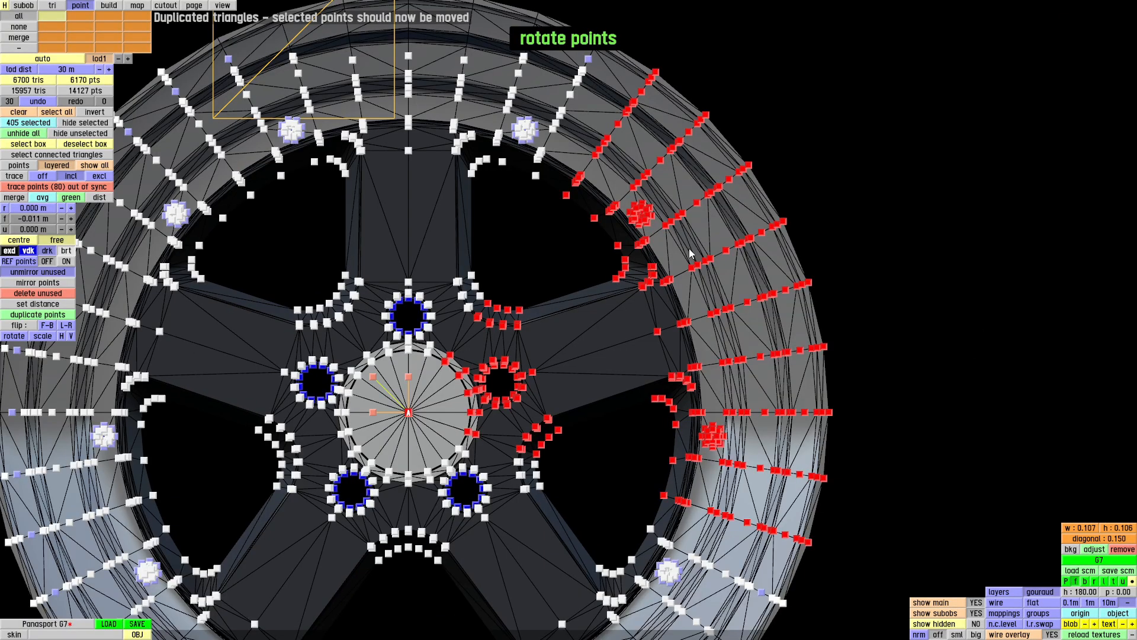
# - Inspect the completed five-spoke wheel without wireframe, from the front and in perspective
pyautogui.scroll(-2, 616, 332)
pyautogui.press('space')
pyautogui.scroll(1, 568, 331)
pyautogui.click(23, 5)
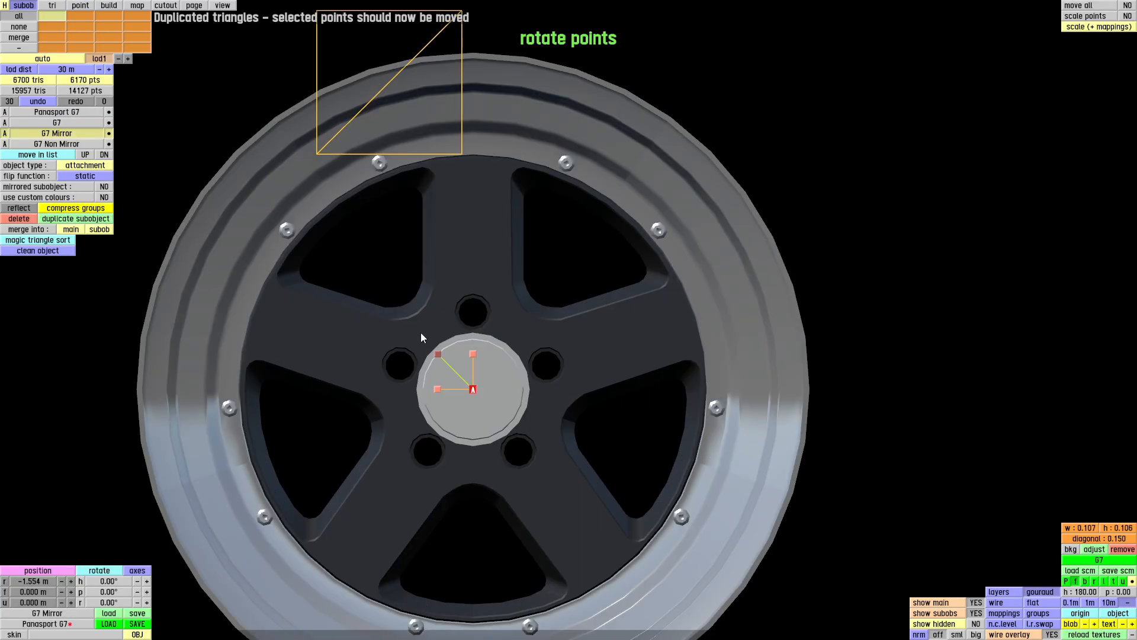
pyautogui.press('p')
pyautogui.scroll(-3, 543, 439)
pyautogui.moveTo(542, 436); pyautogui.dragTo(830, 353, button='right')
pyautogui.scroll(-1, 552, 460)
pyautogui.scroll(4, 595, 478)
pyautogui.scroll(-2, 830, 357)
# - Select all points of the wheel, merge the close pairs by distance and clear the selection
pyautogui.click(80, 6)
pyautogui.press('space')
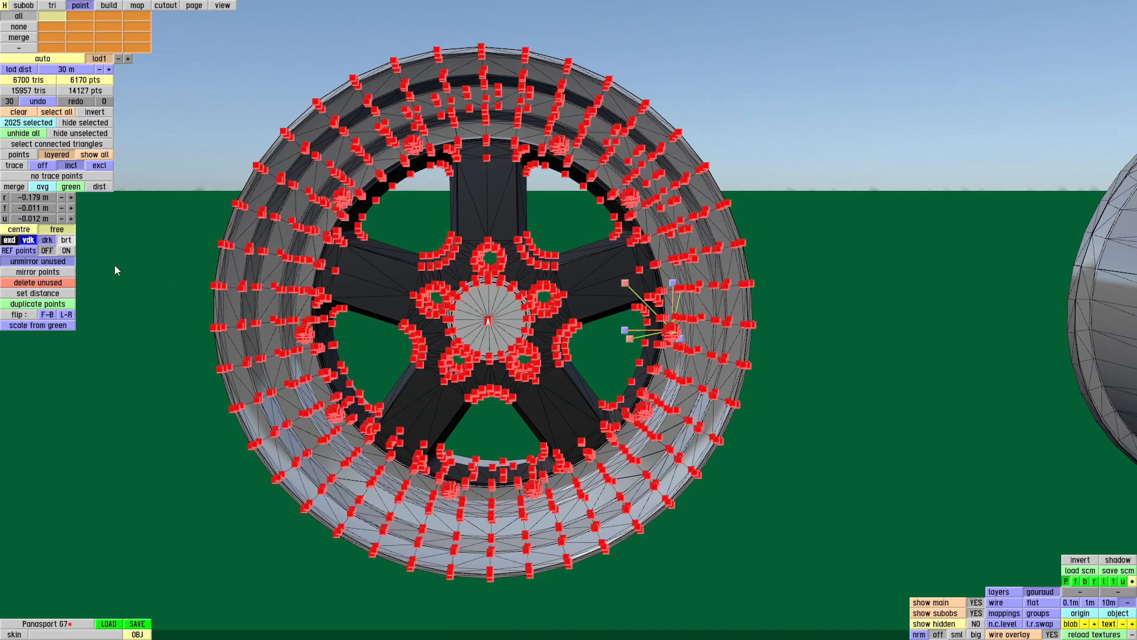
pyautogui.click(107, 187)
pyautogui.click(717, 306)
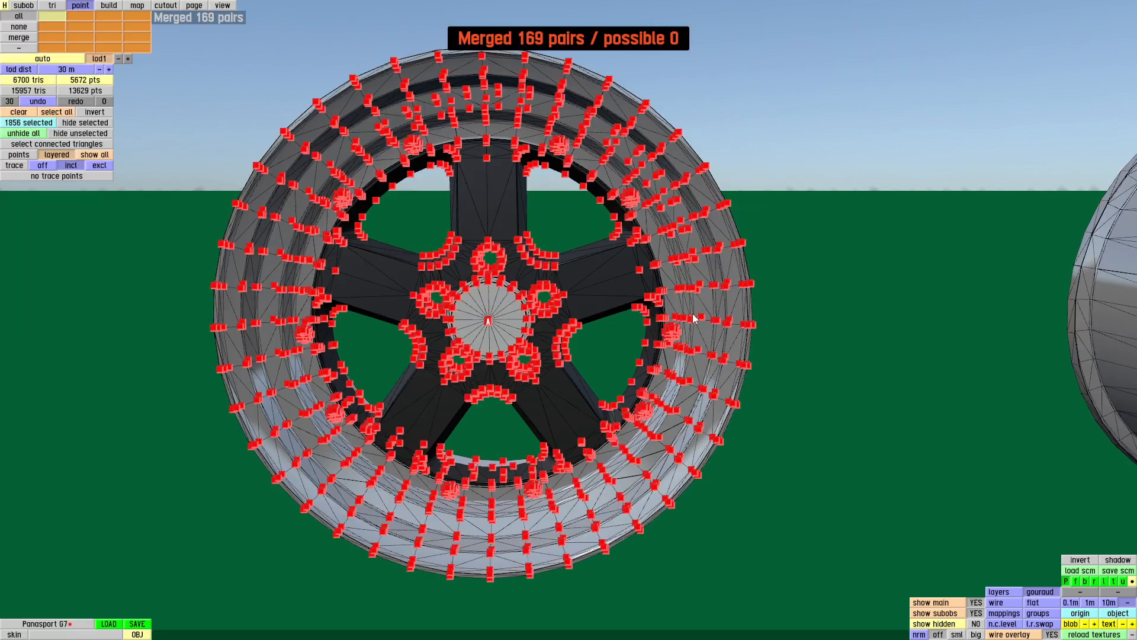
pyautogui.press('space')
# - Check the shading of the merged wheel without wireframe and undo the point merge
pyautogui.click(24, 5)
pyautogui.scroll(4, 709, 380)
pyautogui.scroll(-5, 681, 415)
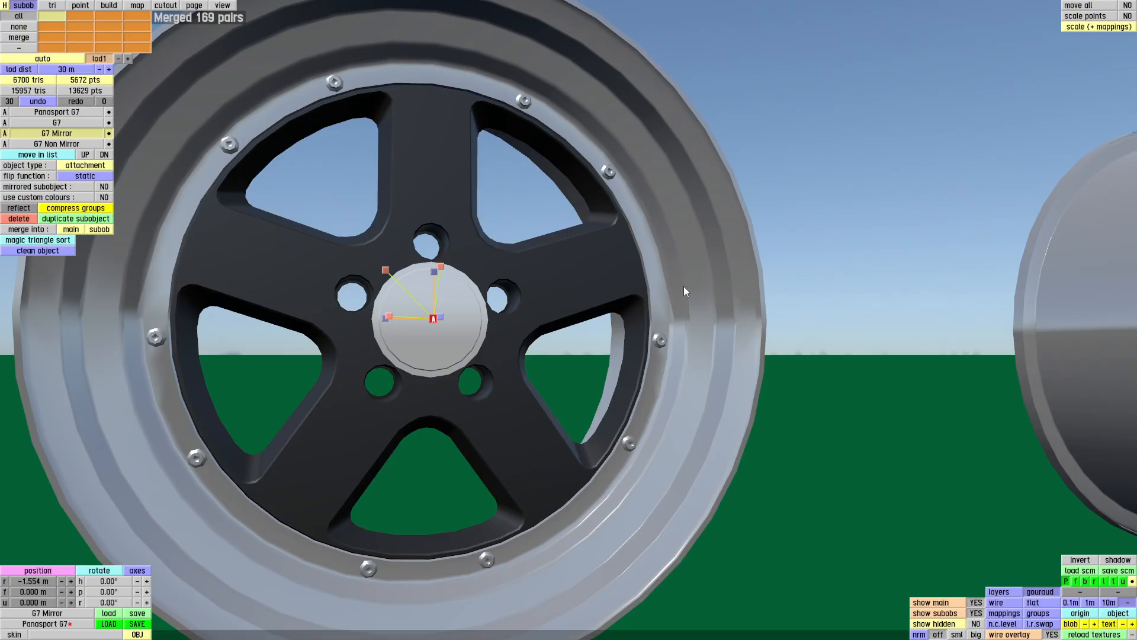
pyautogui.scroll(2, 684, 286)
pyautogui.moveTo(683, 287); pyautogui.dragTo(563, 432, button='right')
pyautogui.hotkey('ctrl', 'z')
# - Compare the G7 Mirror wheel with the neighbouring valve-stem wheel in perspective, both shaded and with points and wireframe shown
pyautogui.scroll(-3, 475, 380)
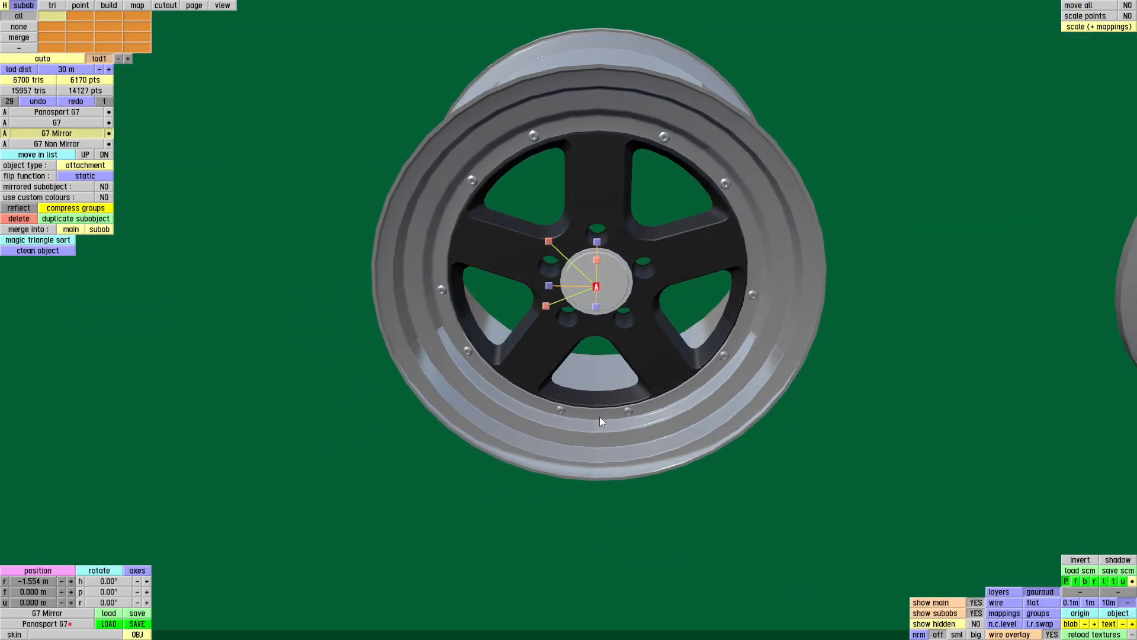
pyautogui.moveTo(415, 323); pyautogui.dragTo(227, 445, button='right')
pyautogui.scroll(-2, 227, 446)
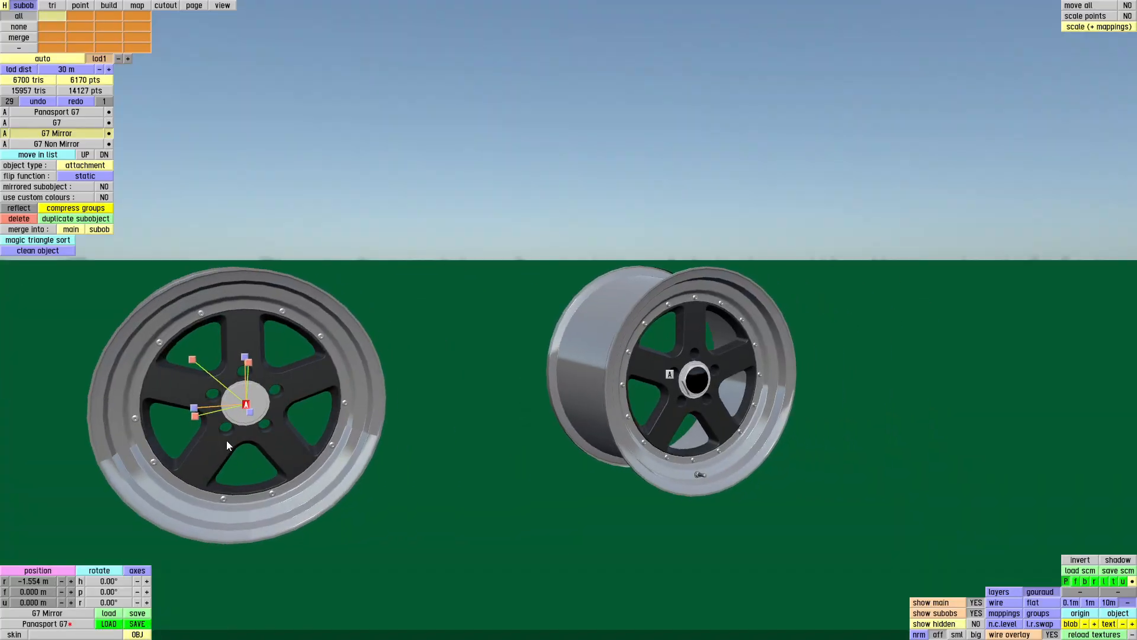
pyautogui.scroll(3, 716, 419)
pyautogui.moveTo(661, 375); pyautogui.dragTo(518, 291, button='right')
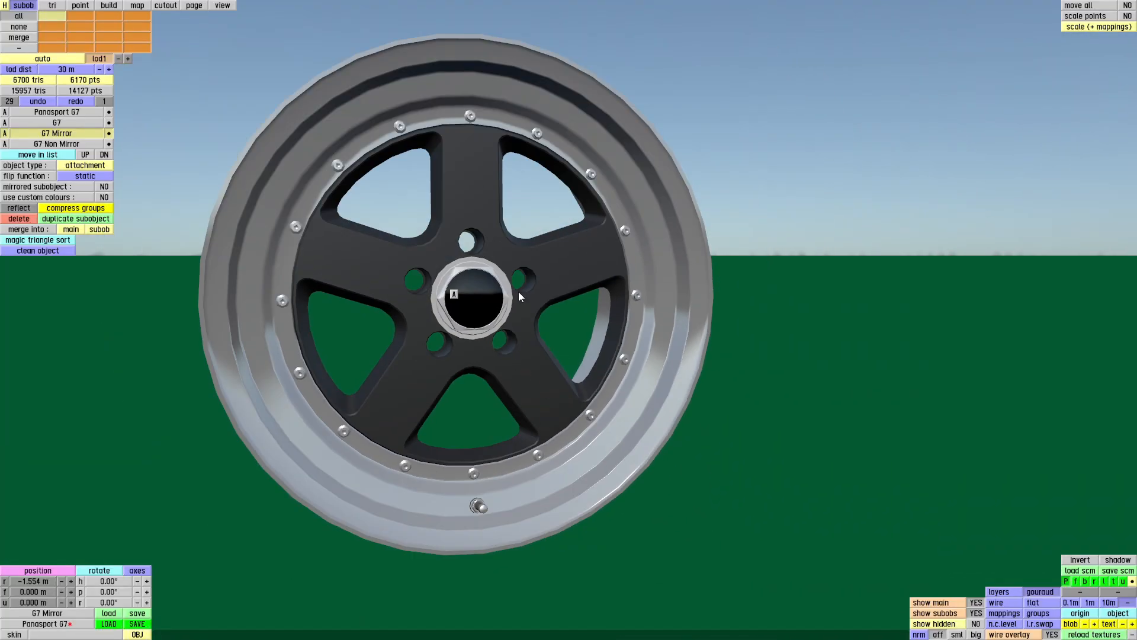
pyautogui.moveTo(439, 326); pyautogui.dragTo(800, 381, button='right')
pyautogui.scroll(-3, 426, 395)
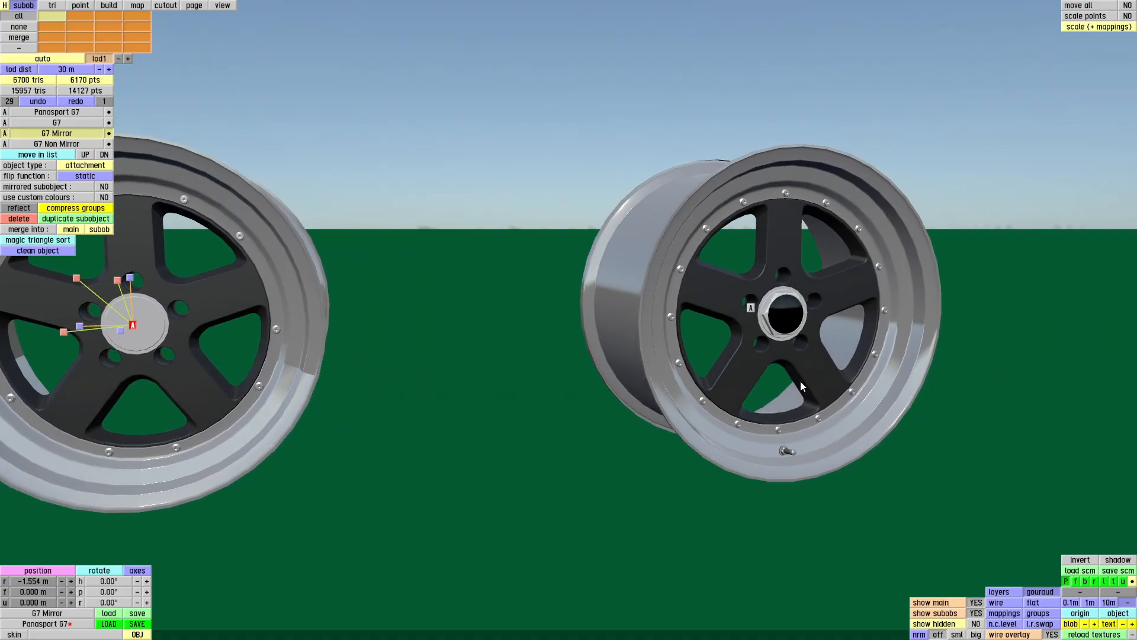
pyautogui.scroll(3, 794, 331)
pyautogui.moveTo(766, 298); pyautogui.dragTo(698, 199, button='right')
pyautogui.scroll(3, 698, 199)
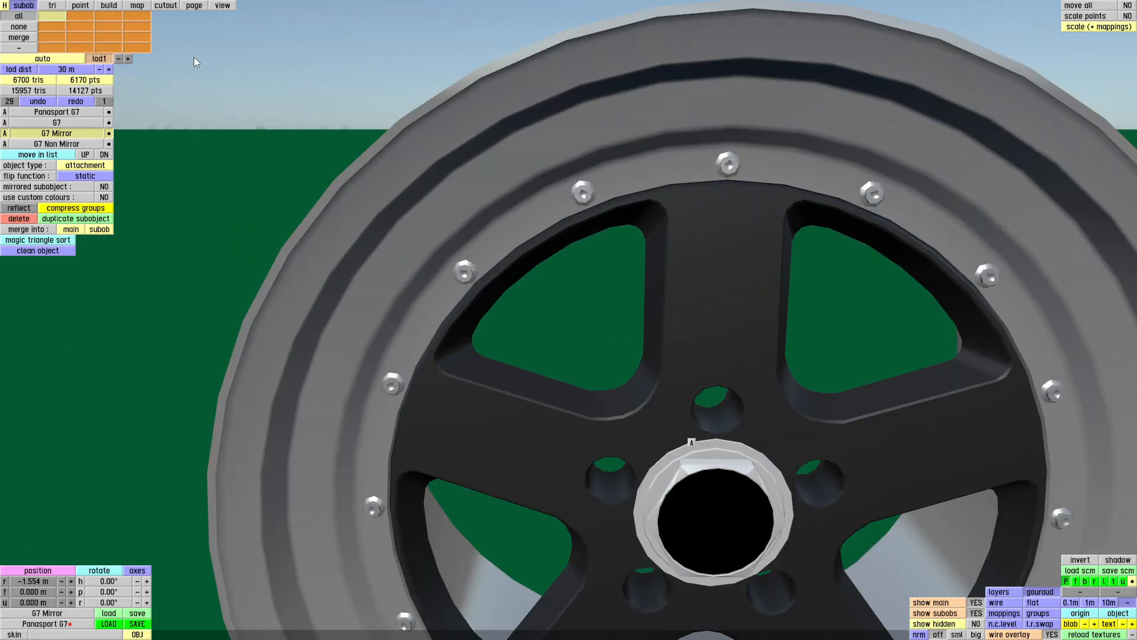
pyautogui.click(80, 6)
pyautogui.scroll(-5, 737, 154)
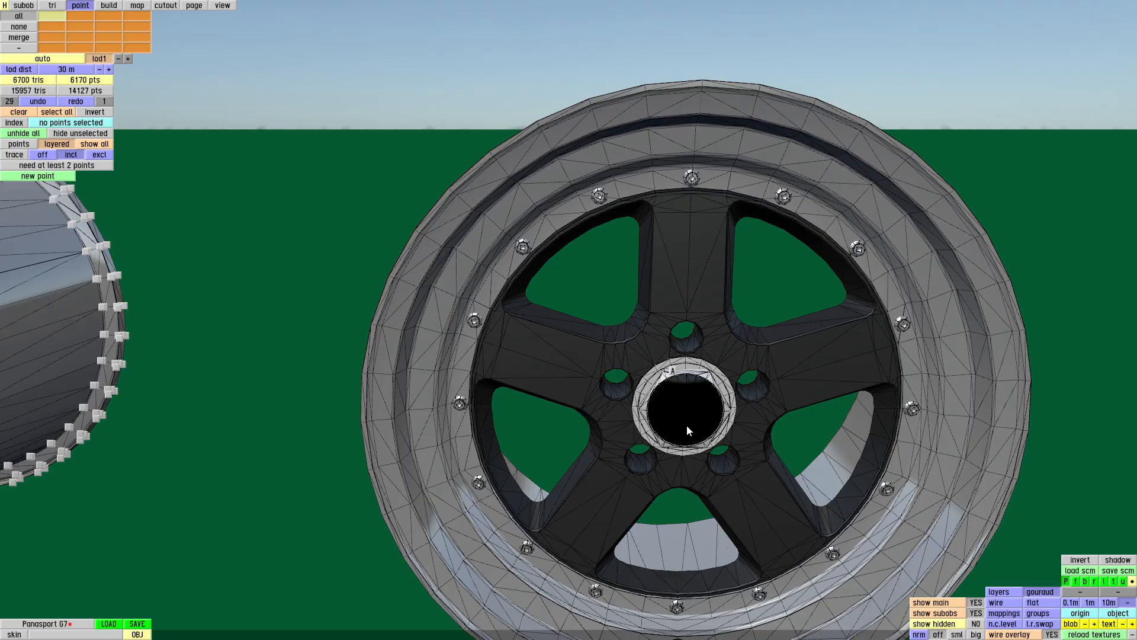
pyautogui.moveTo(715, 300); pyautogui.dragTo(683, 376, button='right')
pyautogui.scroll(-5, 684, 376)
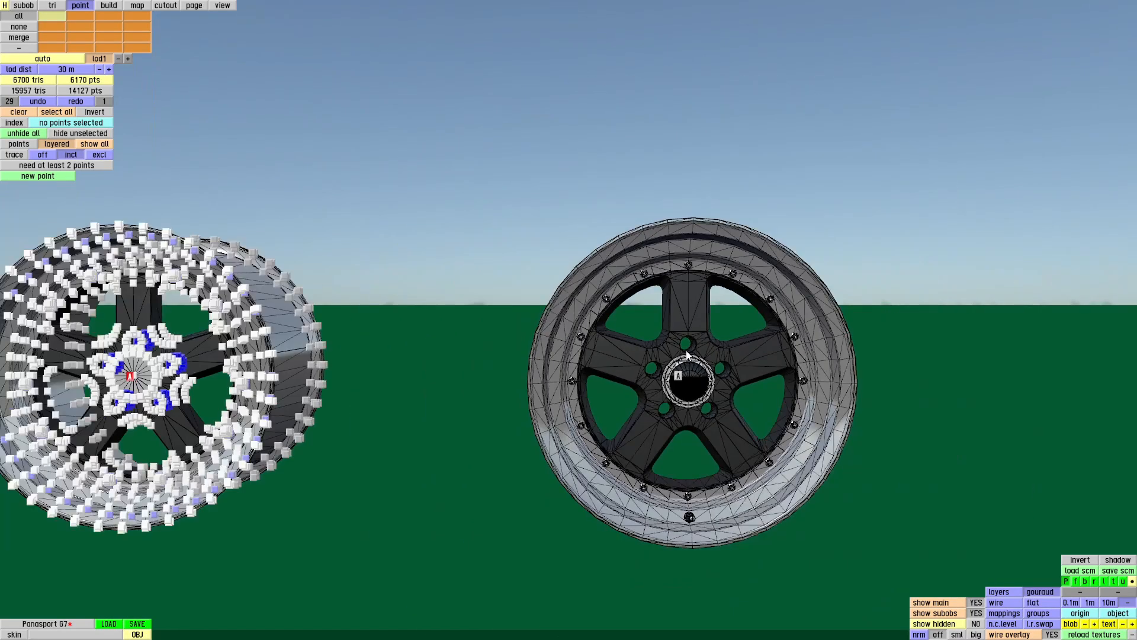
pyautogui.moveTo(126, 375); pyautogui.dragTo(444, 340, button='right')
pyautogui.scroll(5, 444, 340)
# - Examine the bolt spacing around the lip of the G7 Mirror wheel, especially beside the top spoke
pyautogui.click(24, 5)
pyautogui.scroll(4, 432, 209)
pyautogui.moveTo(433, 208); pyautogui.dragTo(364, 147, button='right')
pyautogui.scroll(-3, 365, 154)
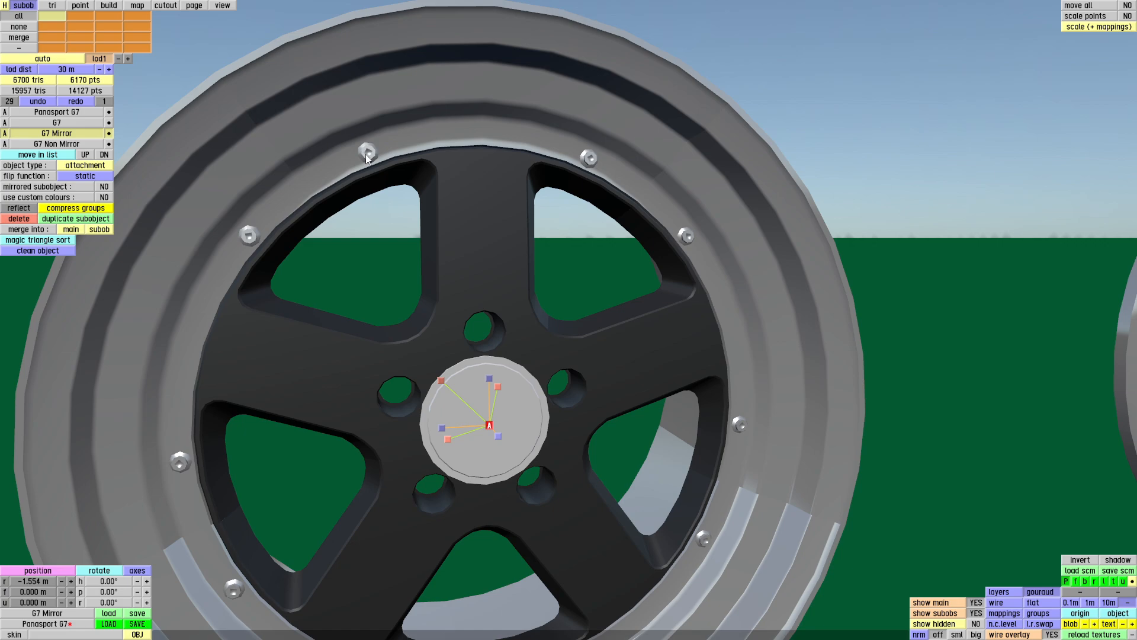
pyautogui.scroll(-2, 436, 156)
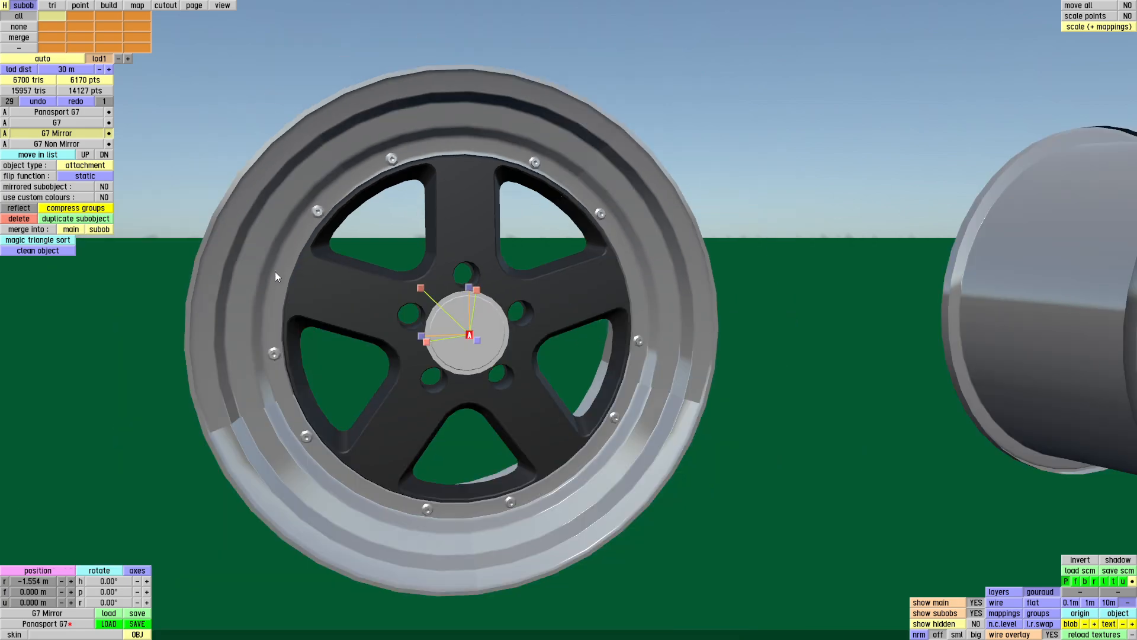
pyautogui.moveTo(474, 419); pyautogui.dragTo(482, 241, button='right')
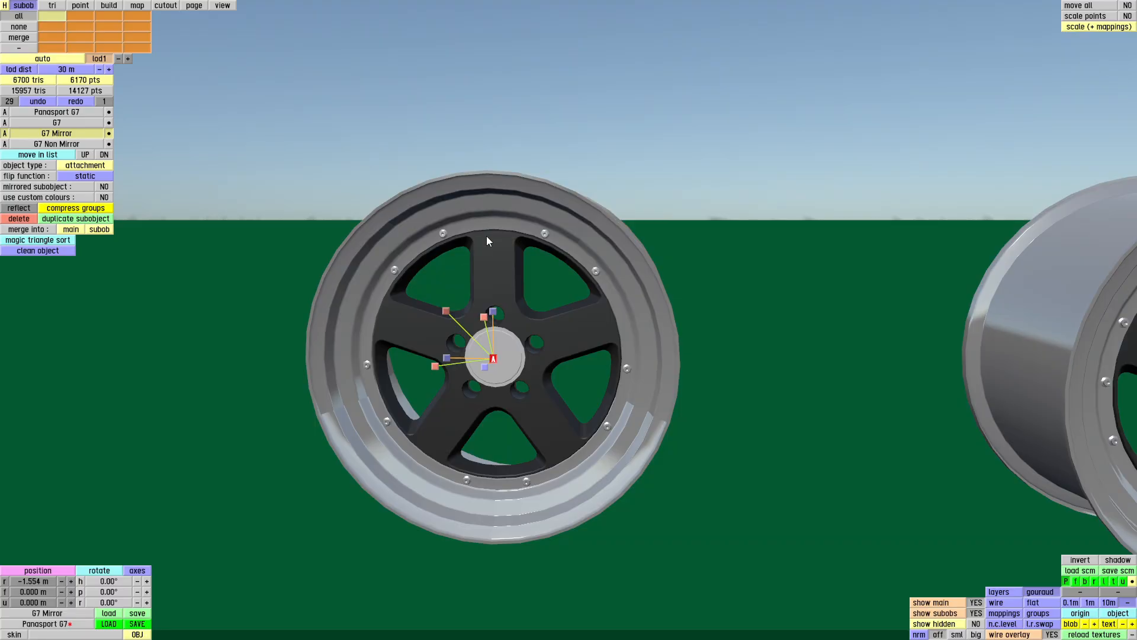
pyautogui.scroll(3, 492, 234)
pyautogui.scroll(-3, 495, 243)
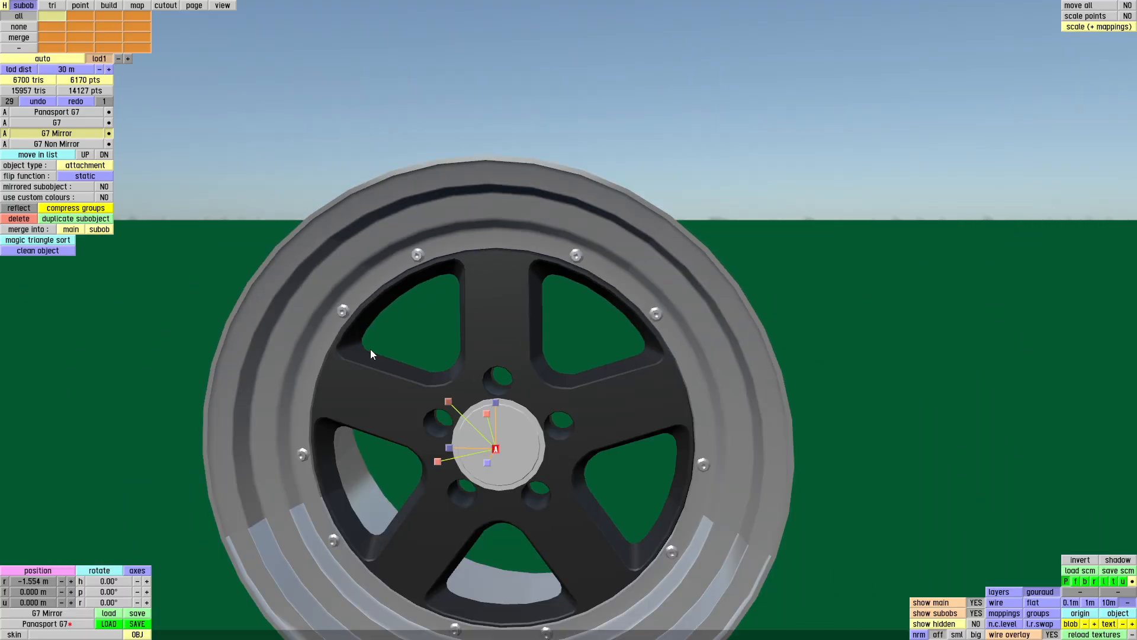
pyautogui.scroll(3, 487, 265)
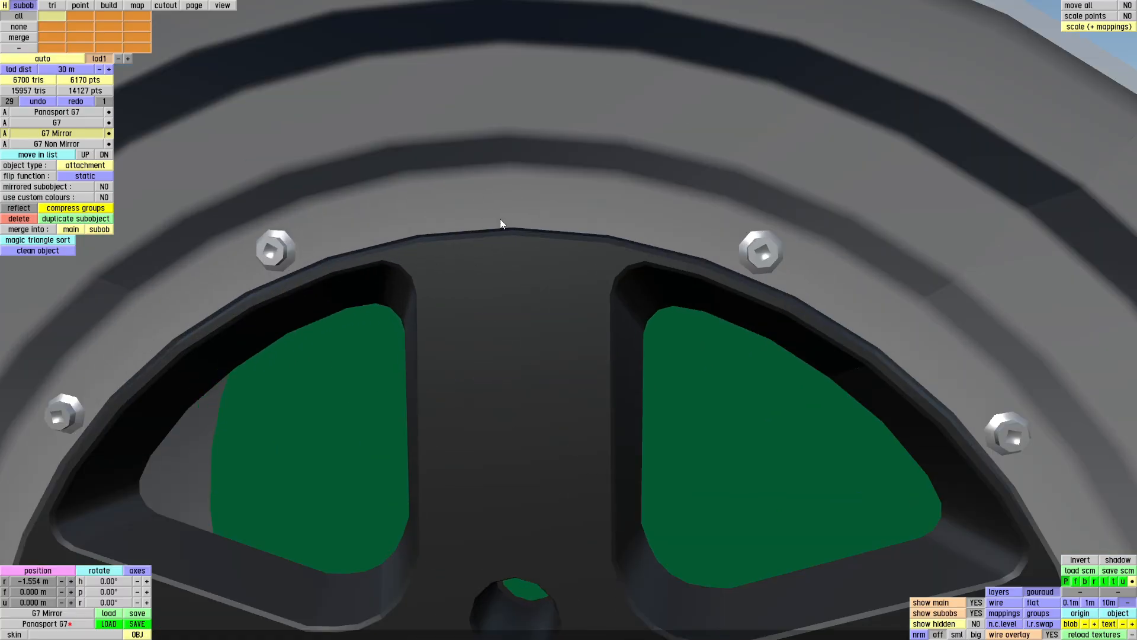
pyautogui.scroll(-3, 500, 223)
pyautogui.scroll(2, 347, 389)
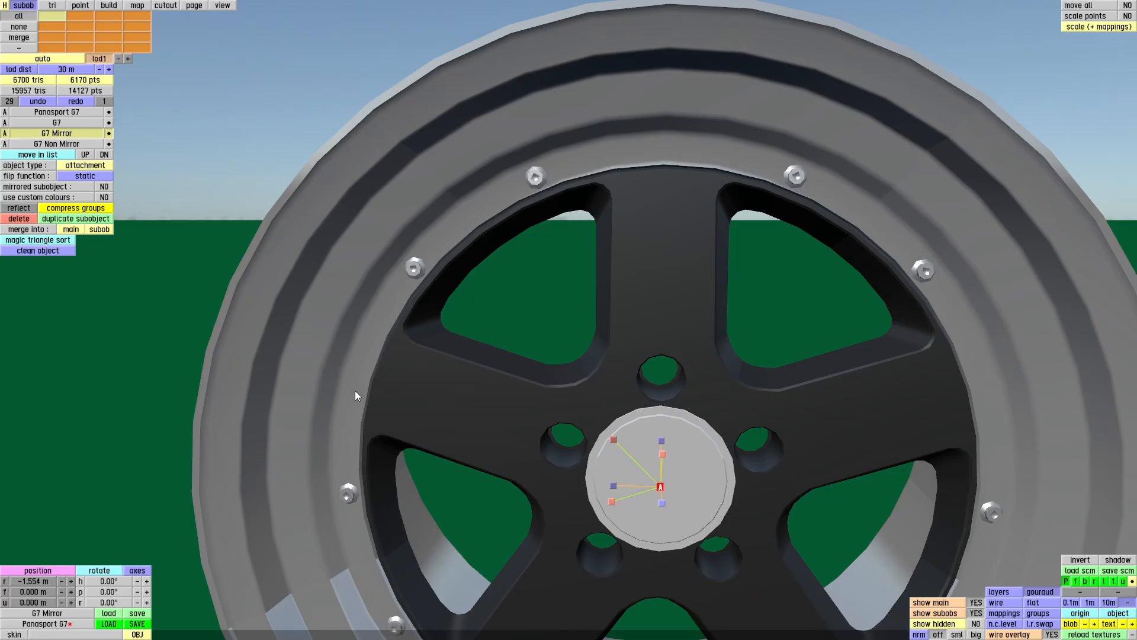
pyautogui.moveTo(679, 228); pyautogui.dragTo(609, 144, button='middle')
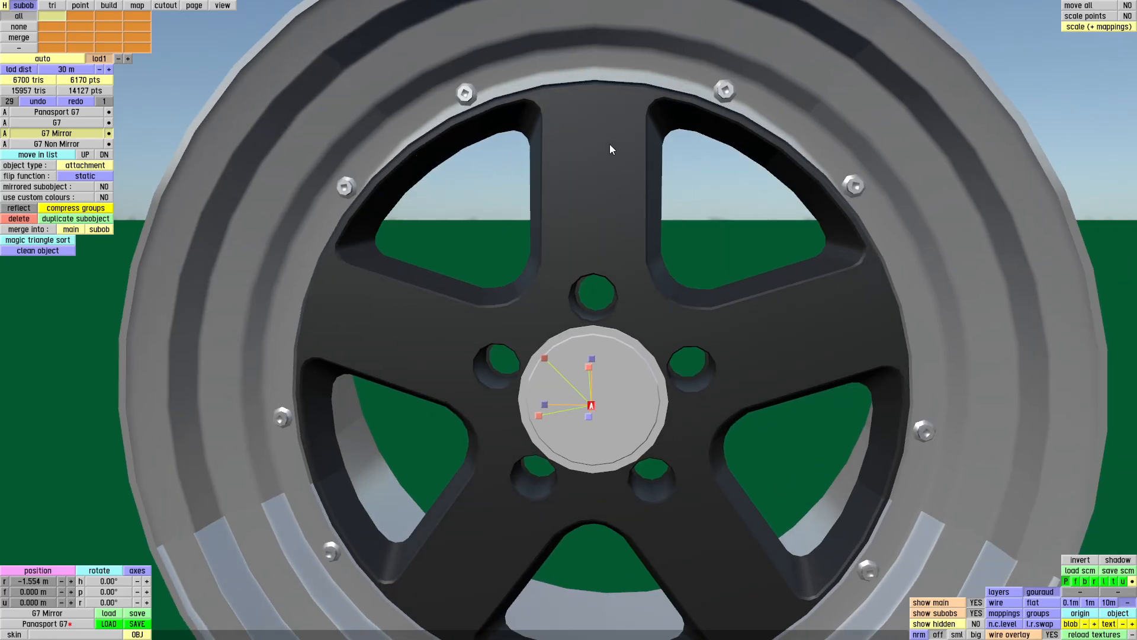
# - Examine the bolt layout on the valve-stem wheel, including the bolt centred above the top spoke
pyautogui.scroll(-2, 610, 144)
pyautogui.moveTo(690, 443); pyautogui.dragTo(344, 440, button='middle')
pyautogui.scroll(-5, 339, 460)
pyautogui.scroll(5, 605, 481)
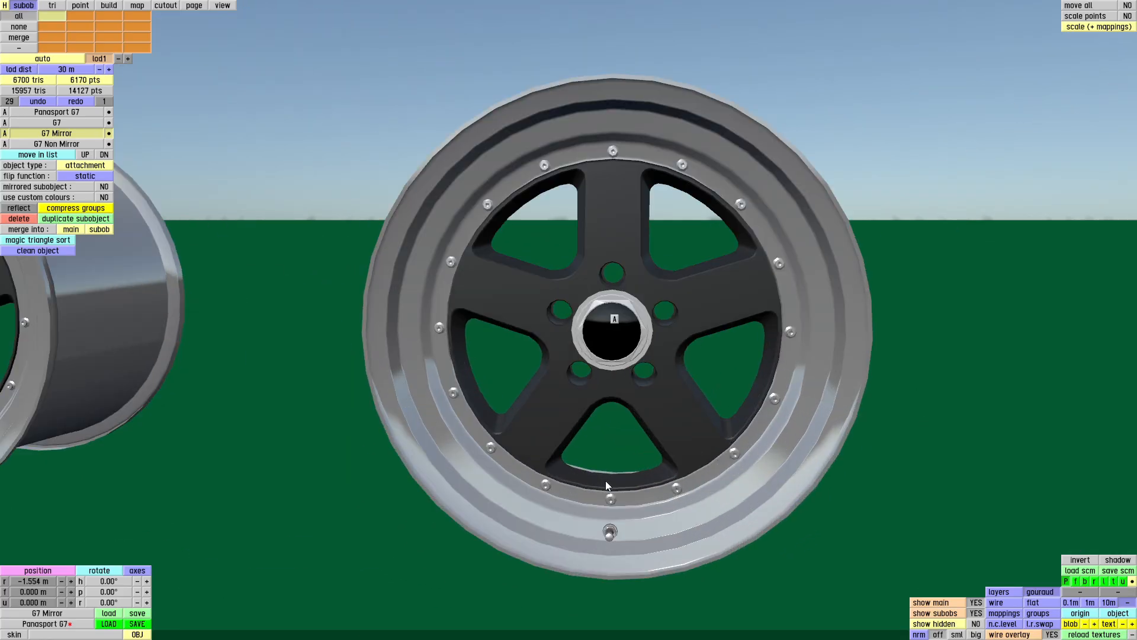
pyautogui.scroll(-3, 605, 481)
pyautogui.scroll(2, 613, 274)
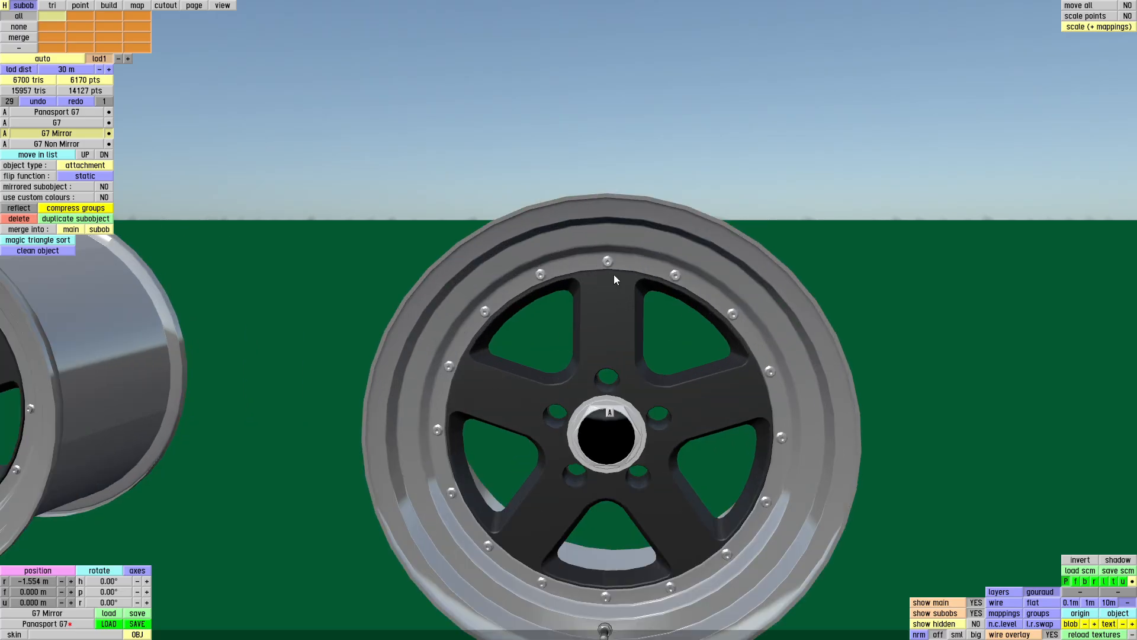
pyautogui.moveTo(614, 275); pyautogui.dragTo(603, 300, button='right')
pyautogui.scroll(1, 609, 266)
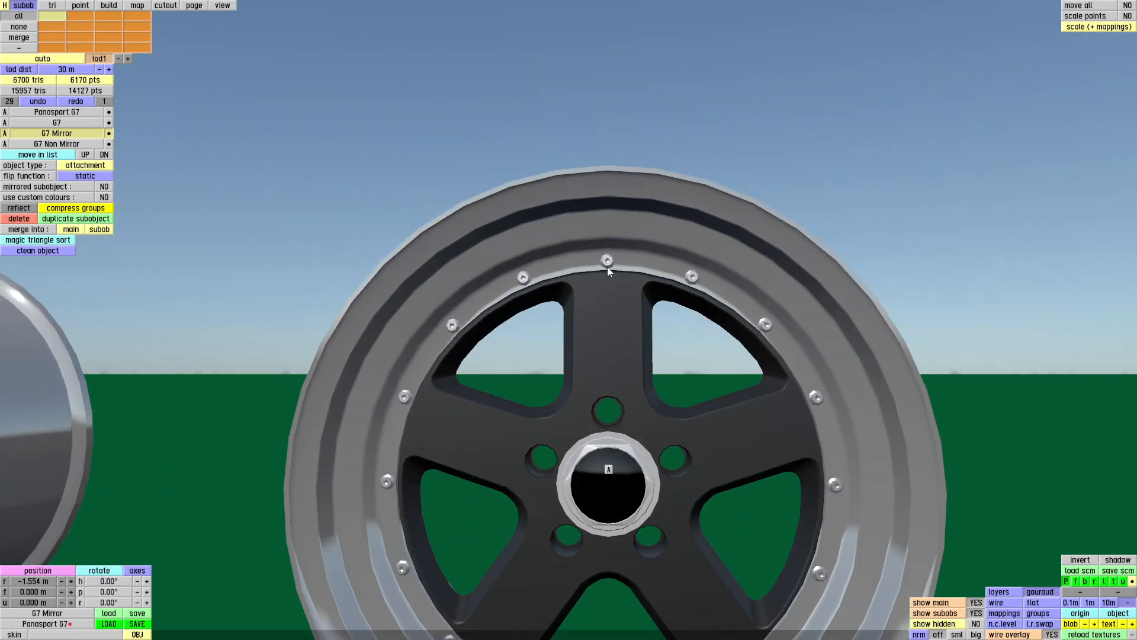
pyautogui.moveTo(607, 266); pyautogui.dragTo(601, 236, button='middle')
# - Make the G7 subobject with the valve stem active in the front view
pyautogui.press('f')
pyautogui.scroll(-4, 606, 364)
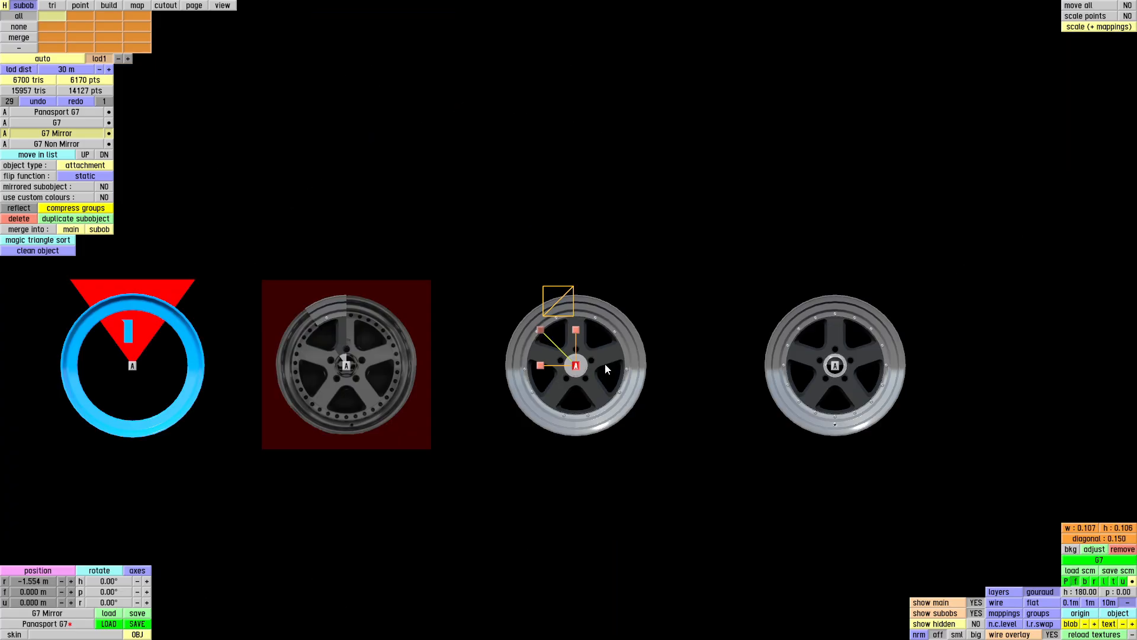
pyautogui.moveTo(603, 364); pyautogui.dragTo(786, 342, button='middle')
pyautogui.scroll(5, 569, 306)
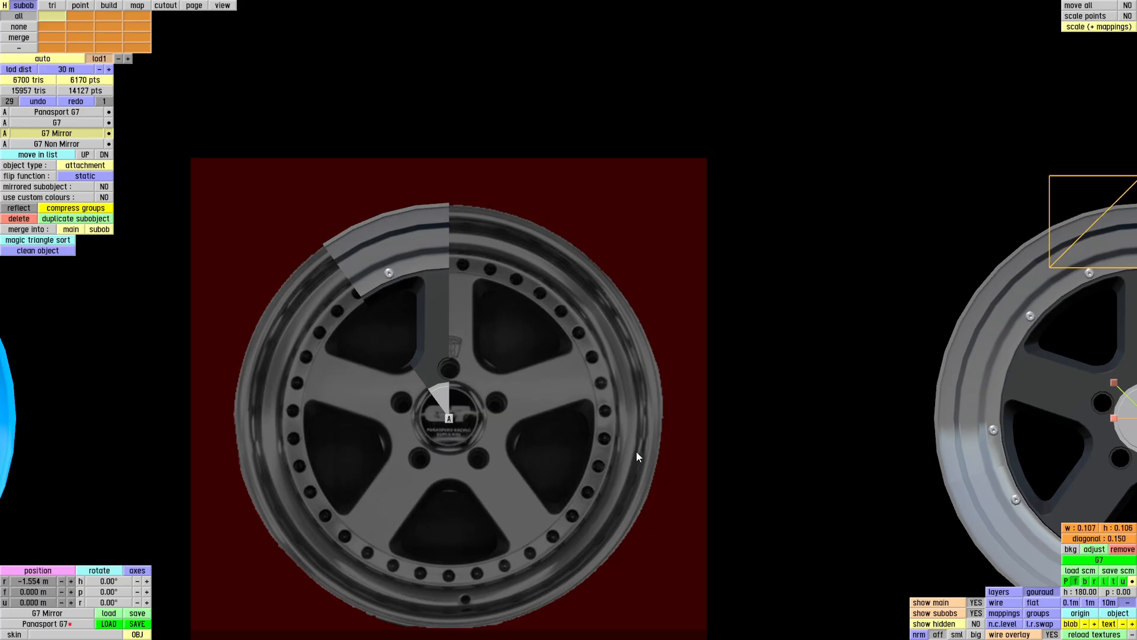
pyautogui.moveTo(636, 452); pyautogui.dragTo(236, 367, button='middle')
pyautogui.moveTo(1095, 407); pyautogui.dragTo(257, 382, button='middle')
pyautogui.click(703, 309)
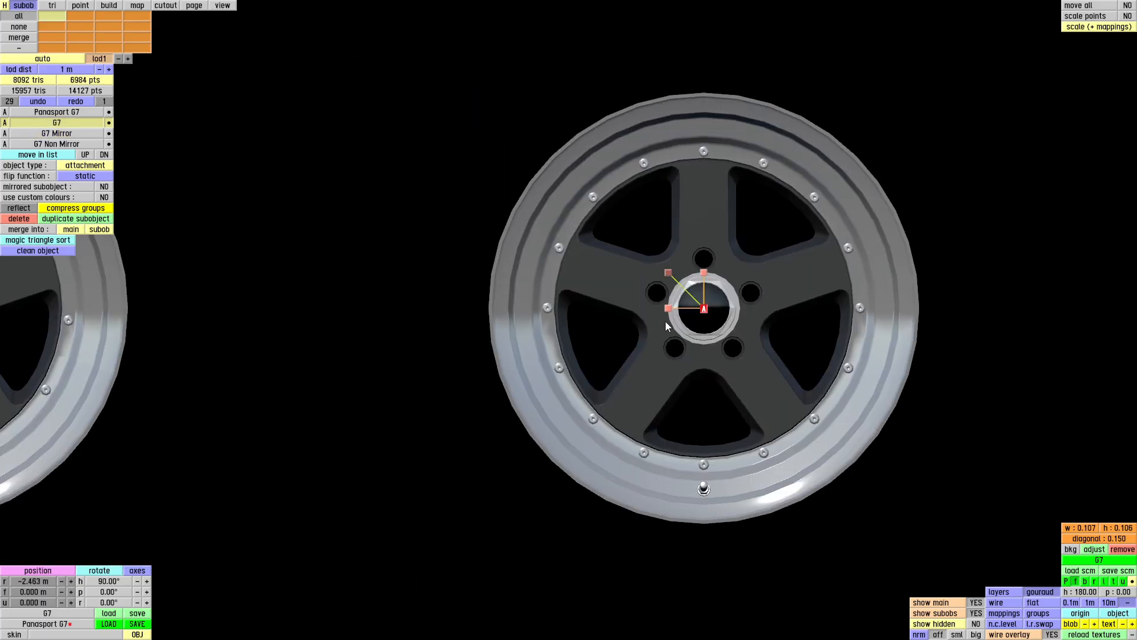
pyautogui.moveTo(665, 322); pyautogui.dragTo(395, 336, button='middle')
# - Set all triangles of the G7 wheel to single sided and clear the selection
pyautogui.click(52, 6)
pyautogui.click(56, 112)
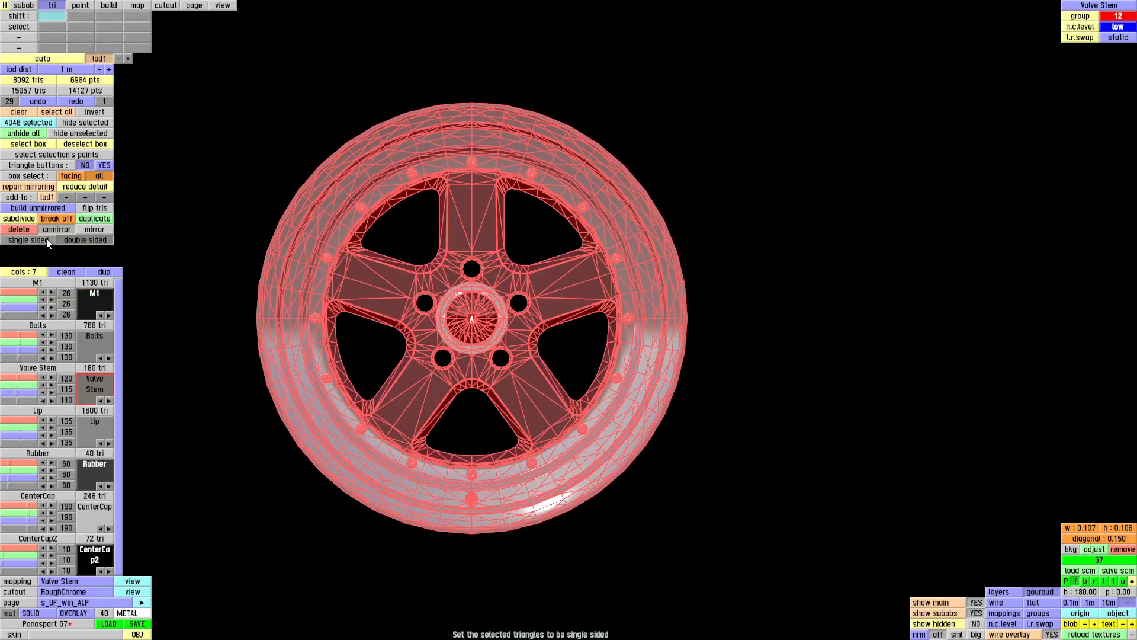
pyautogui.click(29, 240)
pyautogui.click(20, 112)
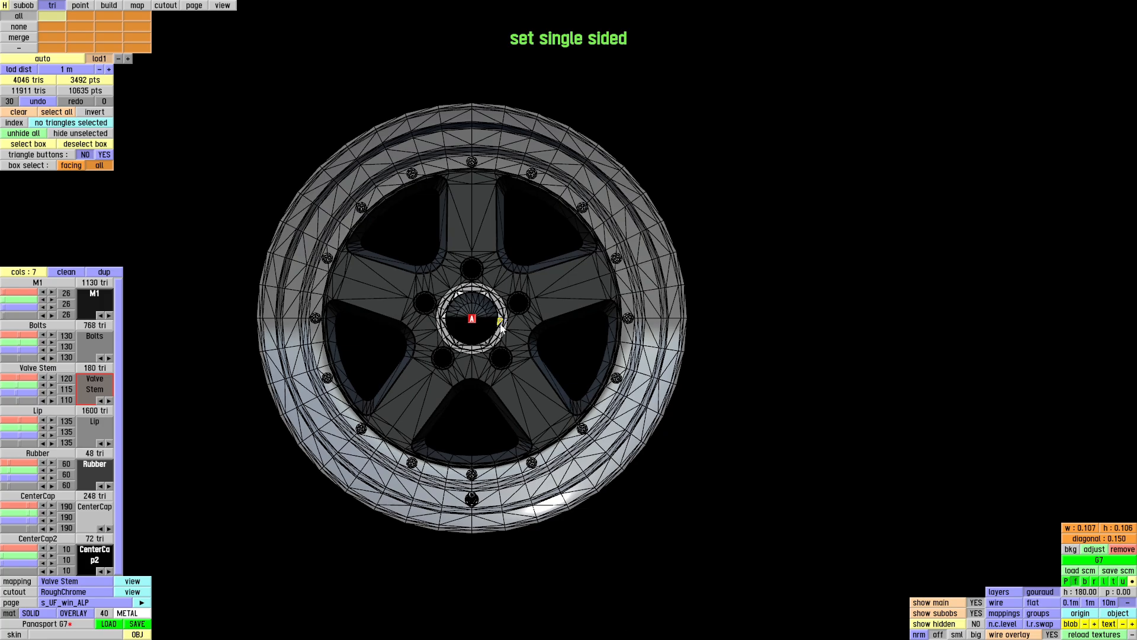
# - Inspect the G7 wheel's valve stem, centre cap and lip bolts up close in perspective
pyautogui.press('p')
pyautogui.moveTo(788, 347); pyautogui.dragTo(531, 414, button='middle')
pyautogui.scroll(5, 530, 413)
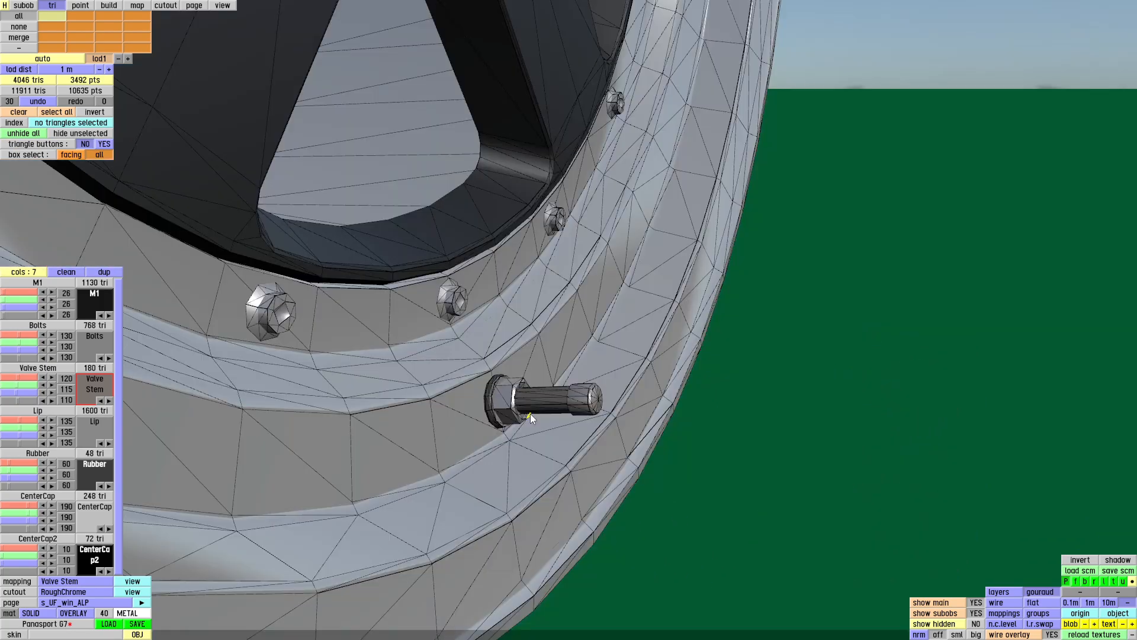
pyautogui.scroll(-4, 527, 410)
pyautogui.moveTo(473, 373); pyautogui.dragTo(582, 481, button='middle')
pyautogui.scroll(3, 421, 248)
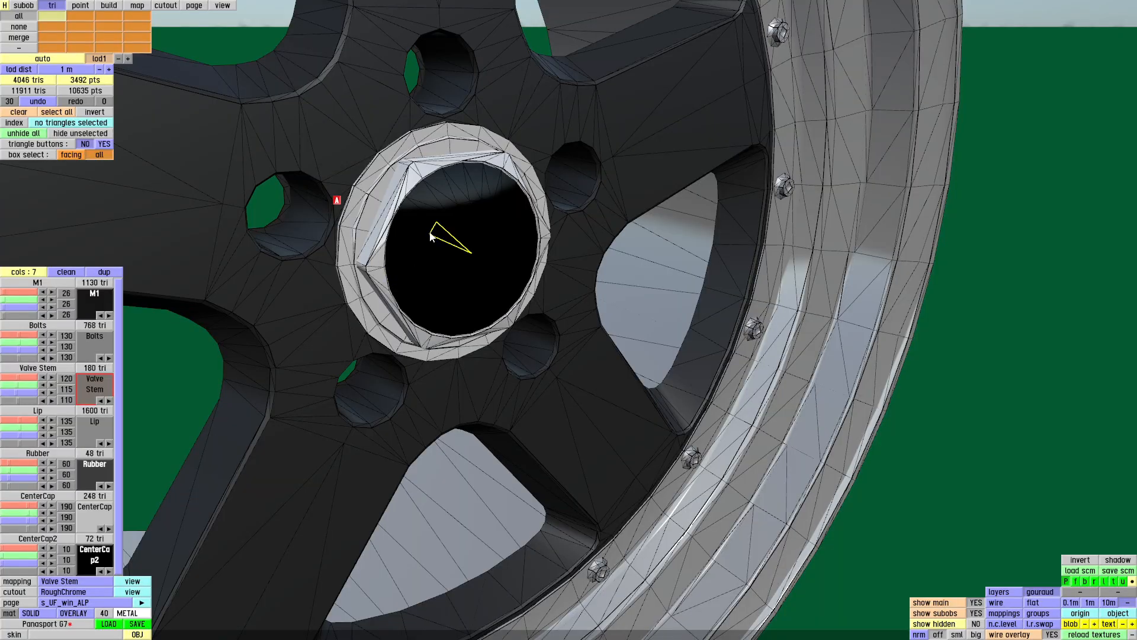
pyautogui.moveTo(431, 237); pyautogui.dragTo(476, 195, button='middle')
pyautogui.scroll(-4, 475, 248)
pyautogui.moveTo(474, 248); pyautogui.dragTo(498, 190, button='middle')
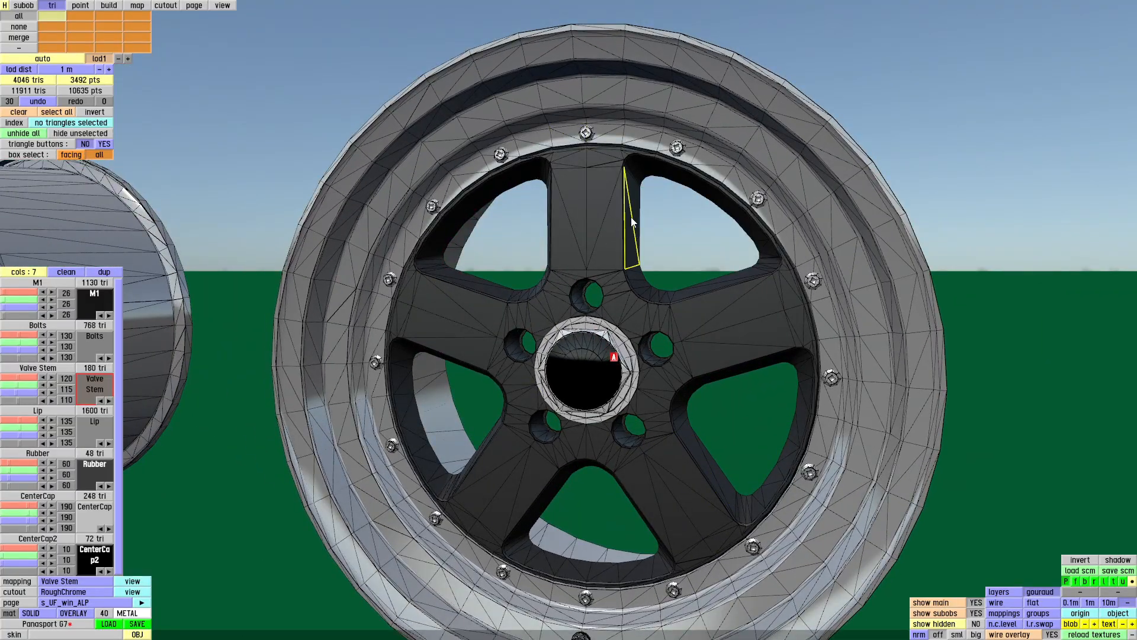
pyautogui.moveTo(631, 216); pyautogui.dragTo(482, 161, button='middle')
pyautogui.scroll(5, 572, 134)
pyautogui.scroll(-4, 506, 158)
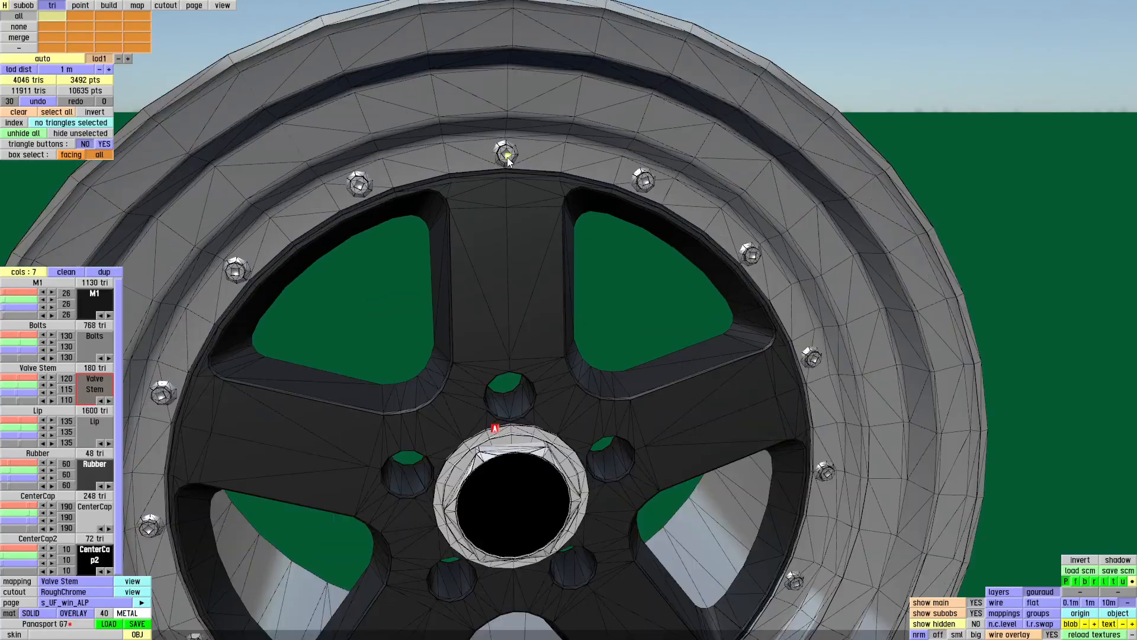
# - Select all of the G7 wheel's bolts except the one centred above the top spoke and delete them
pyautogui.scroll(2, 508, 158)
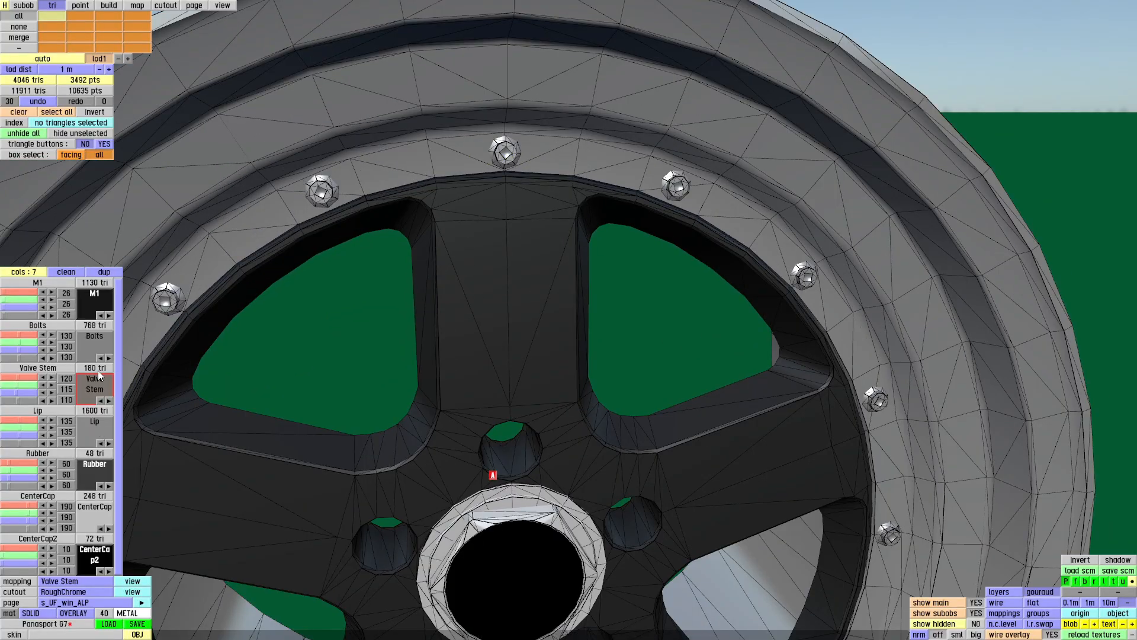
pyautogui.keyDown('shift'); pyautogui.click(97, 346); pyautogui.keyUp('shift')
pyautogui.scroll(-5, 450, 271)
pyautogui.moveTo(521, 271); pyautogui.dragTo(524, 295, button='middle')
pyautogui.scroll(2, 502, 261)
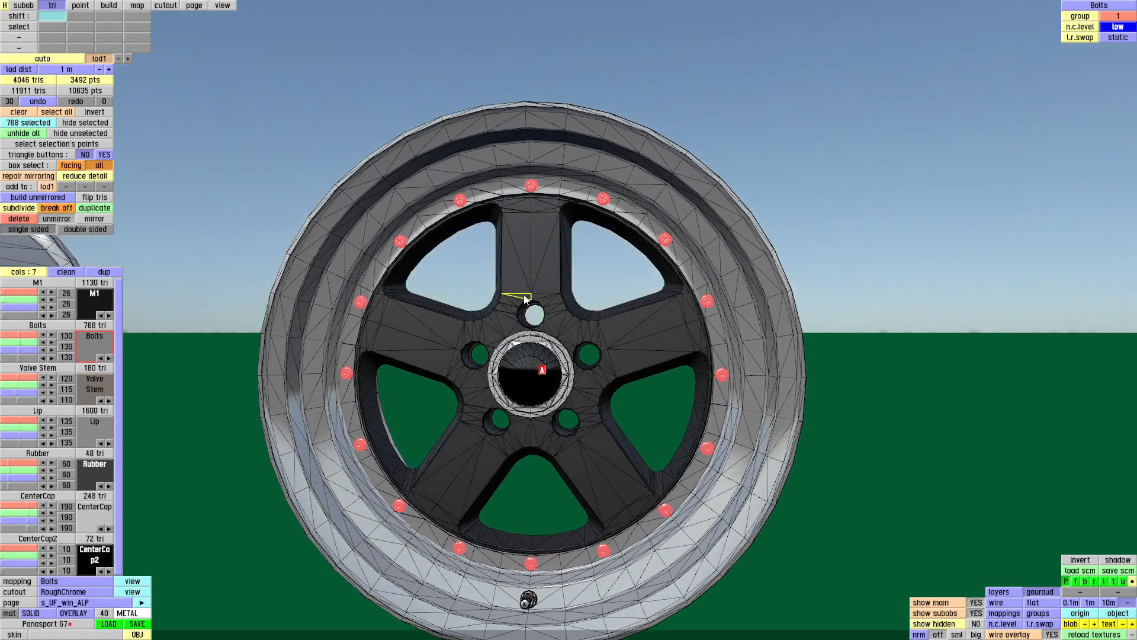
pyautogui.scroll(-3, 524, 295)
pyautogui.keyDown('ctrl'); pyautogui.moveTo(517, 211); pyautogui.dragTo(563, 248); pyautogui.keyUp('ctrl')
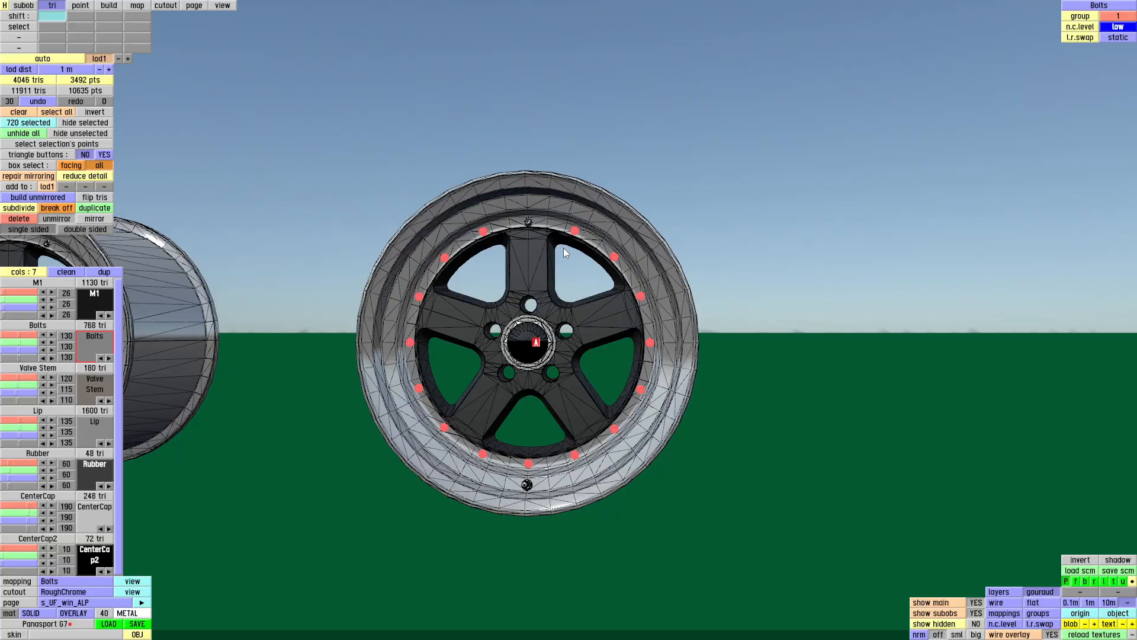
pyautogui.press('Delete')
# - Duplicate the remaining top bolt and rotate the copy 90 degrees anti-clockwise about the wheel's centre
pyautogui.scroll(6, 563, 247)
pyautogui.click(88, 335)
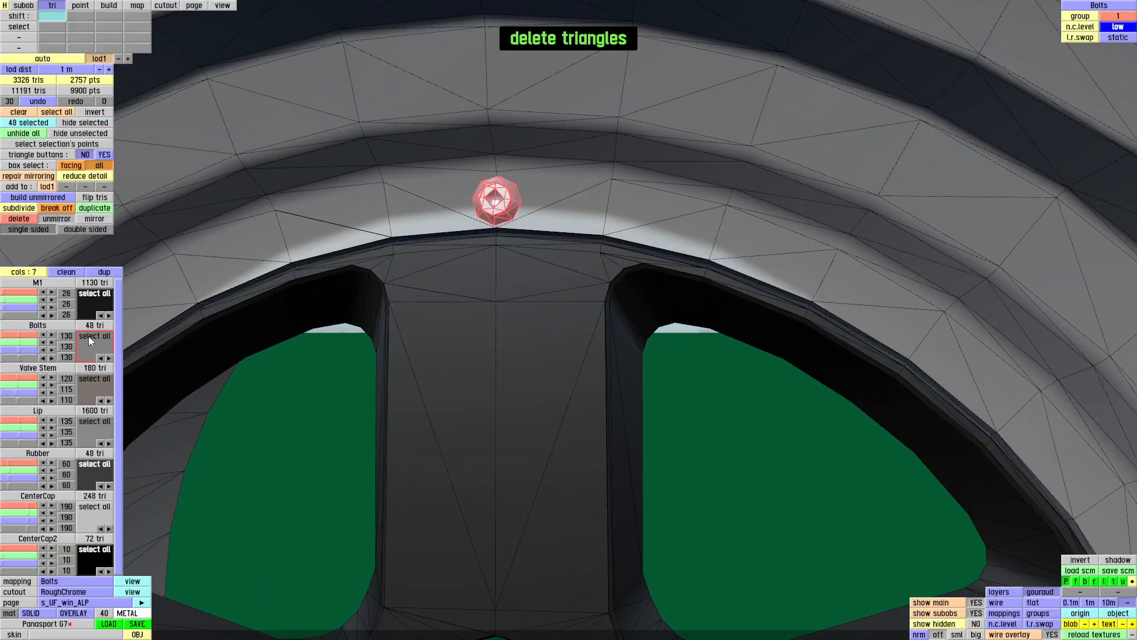
pyautogui.click(93, 210)
pyautogui.scroll(-5, 461, 285)
pyautogui.scroll(3, 466, 314)
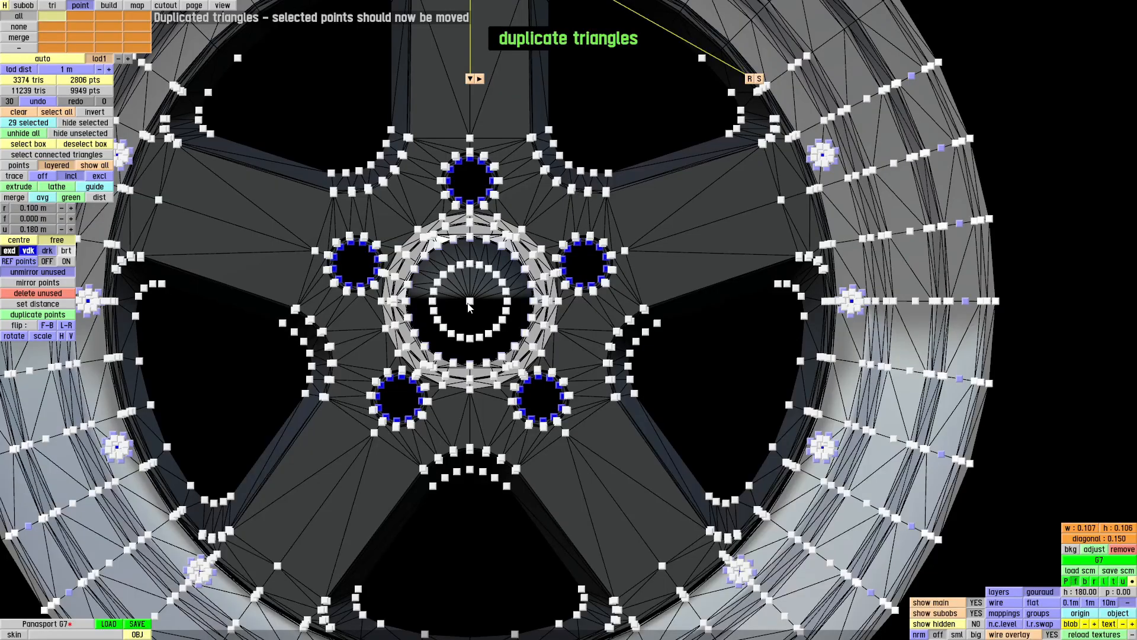
pyautogui.click(468, 303)
pyautogui.scroll(-2, 681, 408)
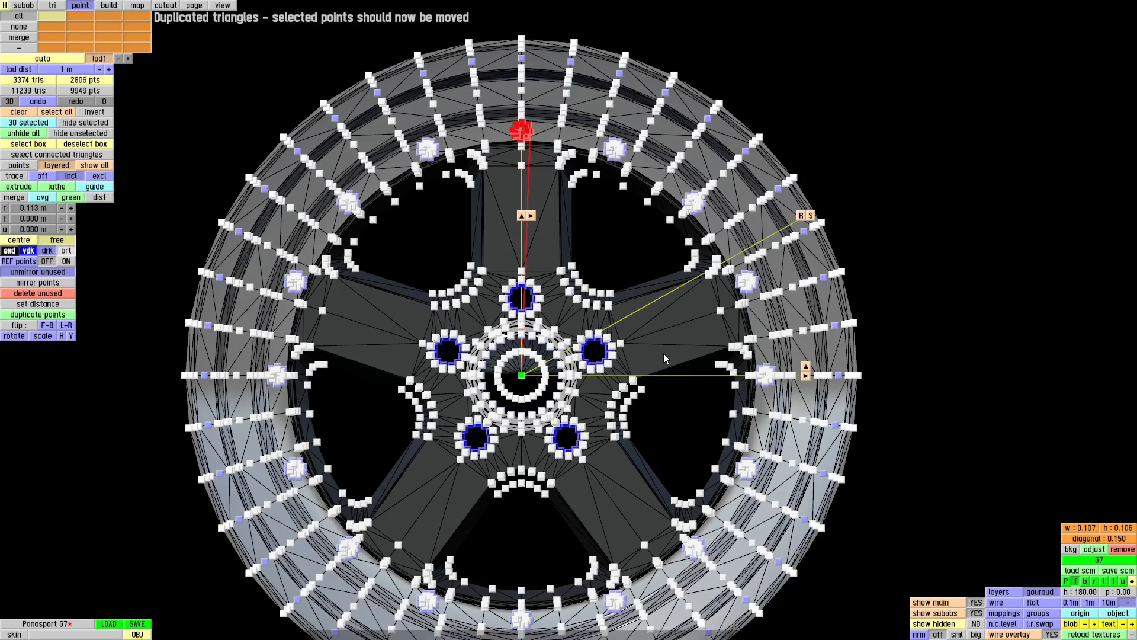
pyautogui.click(800, 216)
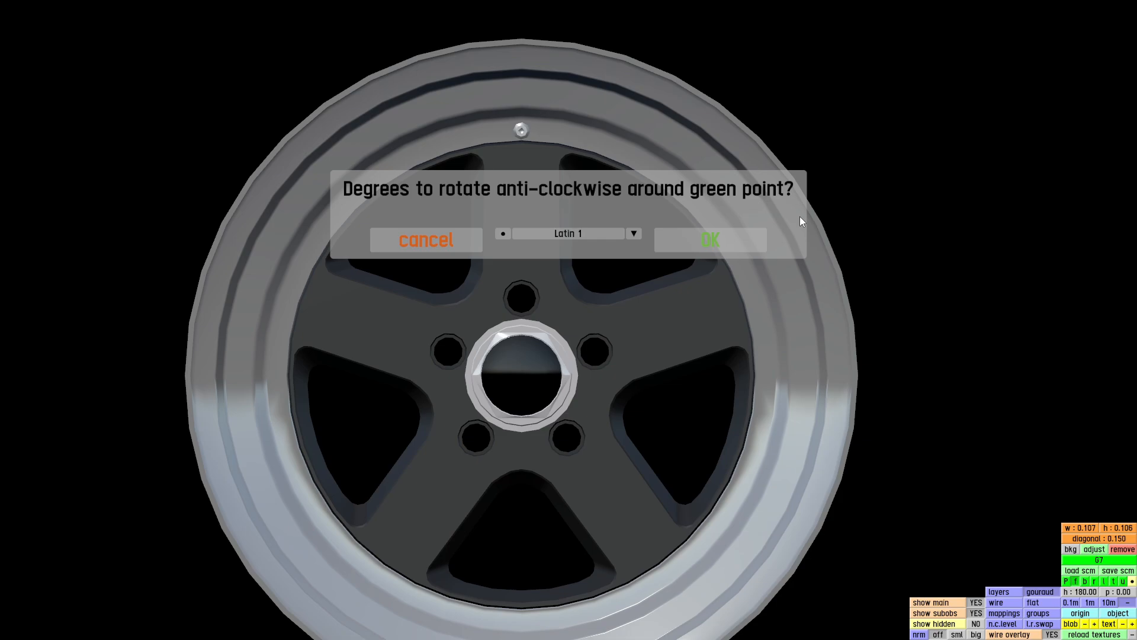
pyautogui.write('22')
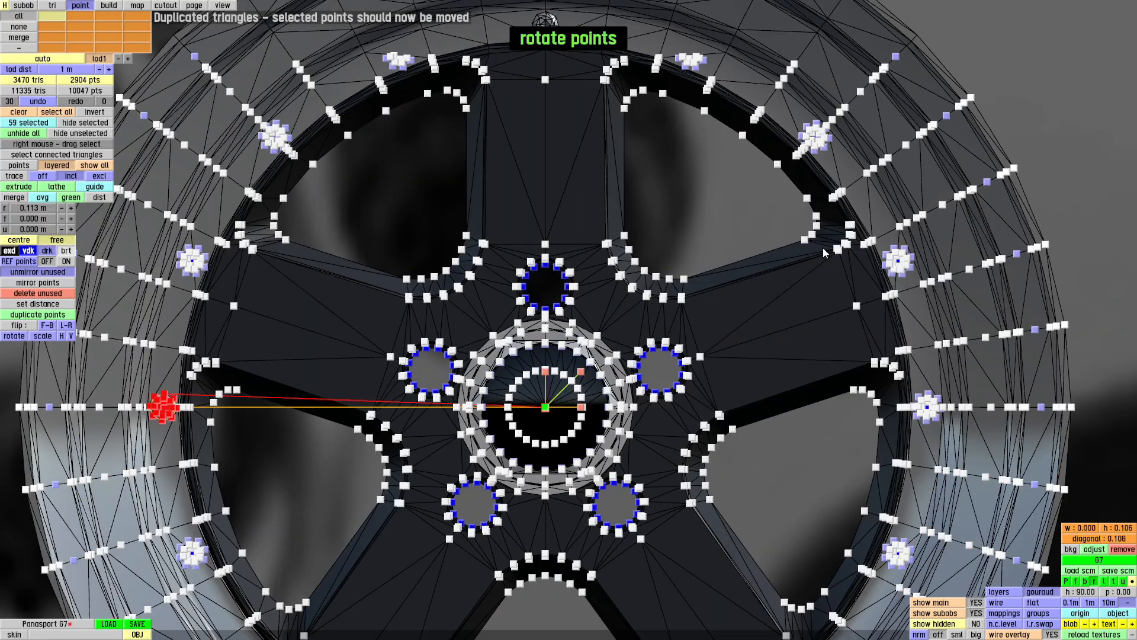
pyautogui.click(19, 112)
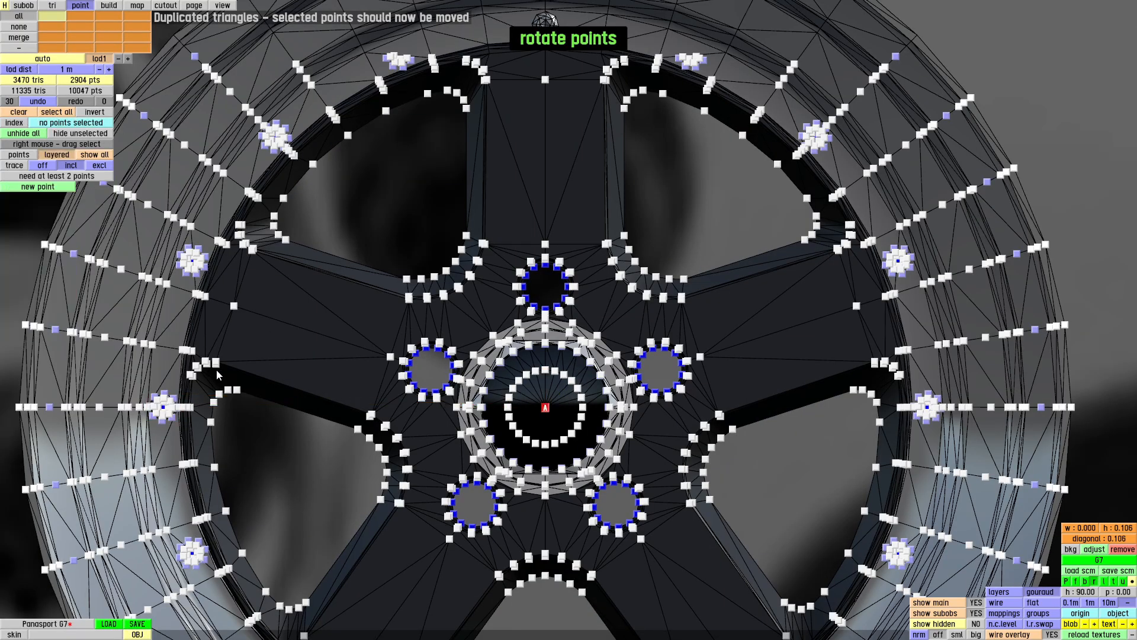
# - Duplicate the top and side bolts and rotate the copies 180 degrees about the wheel's centre
pyautogui.click(37, 6)
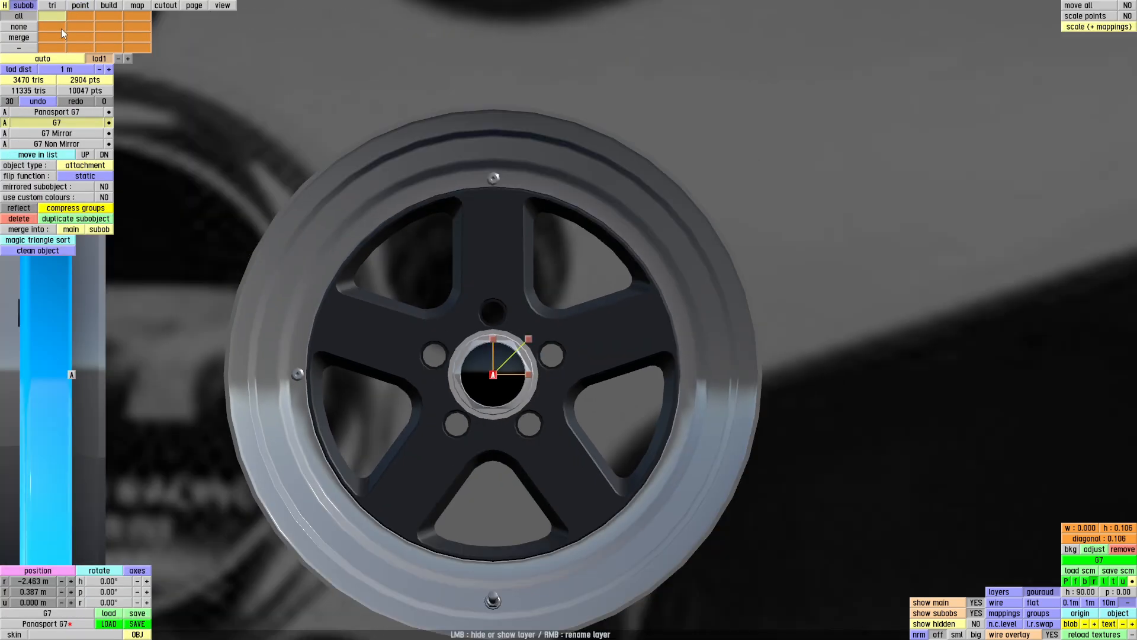
pyautogui.click(54, 6)
pyautogui.keyDown('ctrl'); pyautogui.click(95, 341); pyautogui.keyUp('ctrl')
pyautogui.scroll(2, 148, 268)
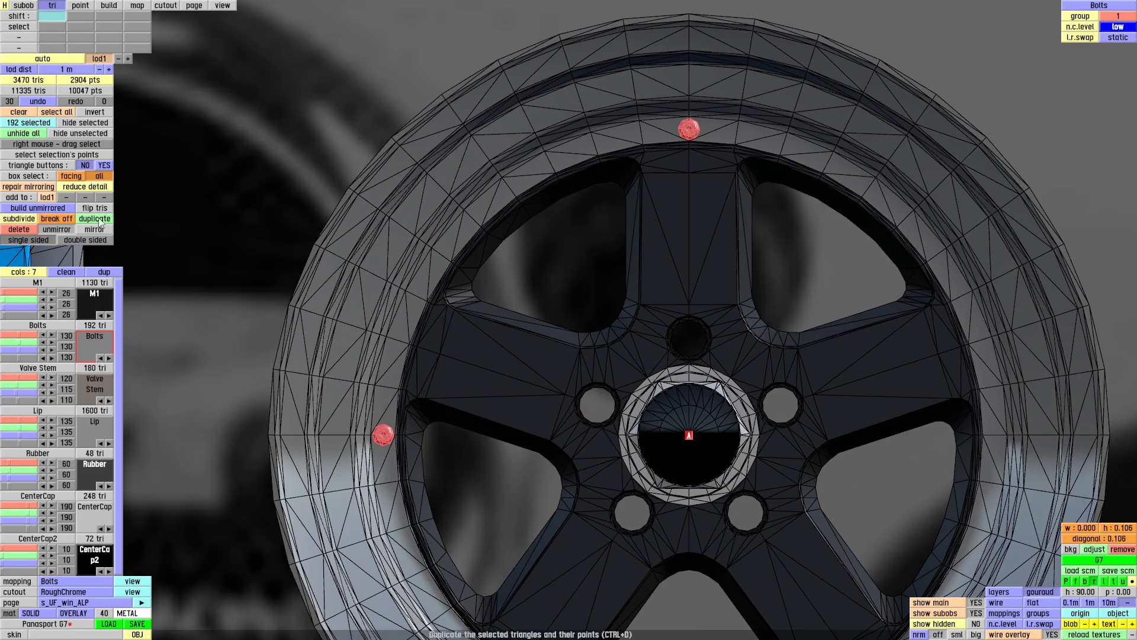
pyautogui.click(95, 219)
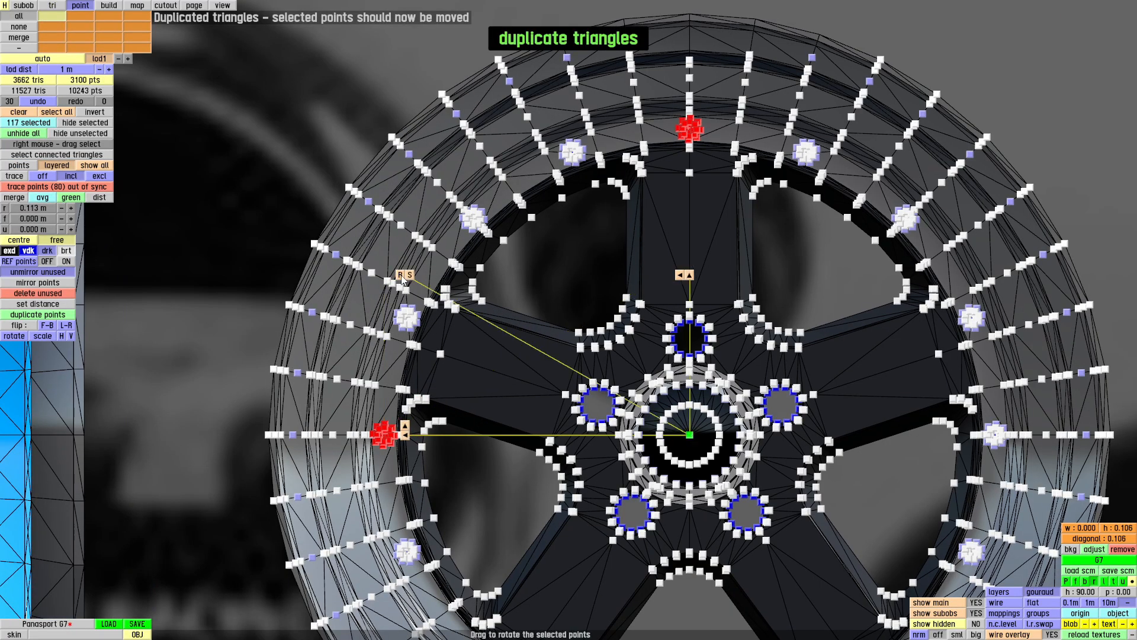
pyautogui.click(400, 274)
pyautogui.write('180')
pyautogui.press('Return')
pyautogui.moveTo(538, 378); pyautogui.dragTo(360, 252)
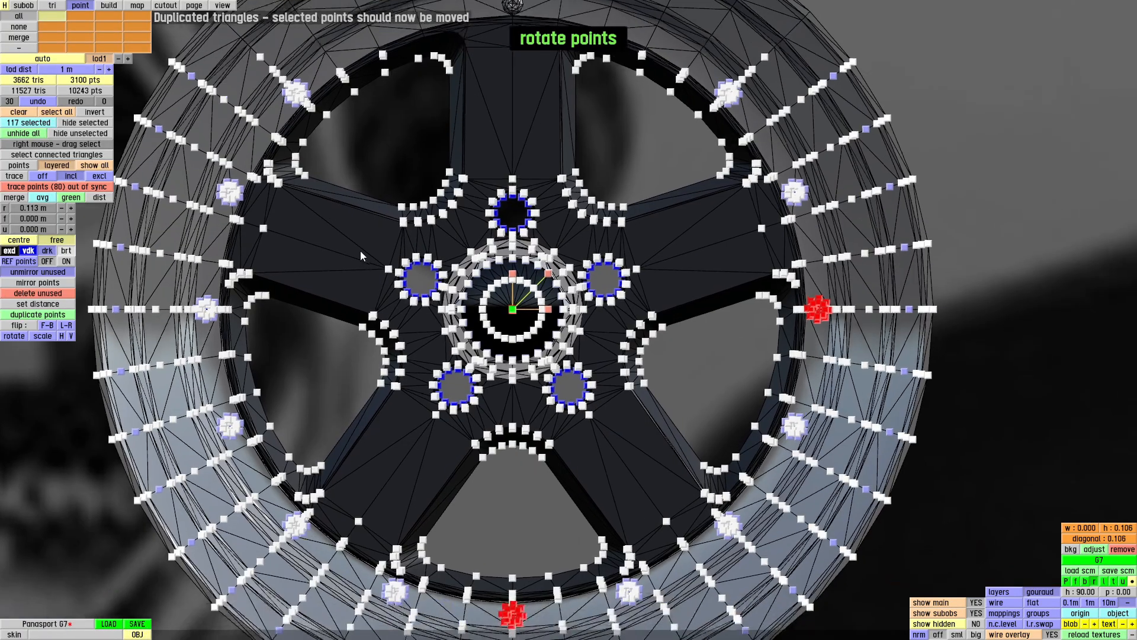
pyautogui.click(19, 112)
pyautogui.click(24, 5)
pyautogui.scroll(-3, 474, 292)
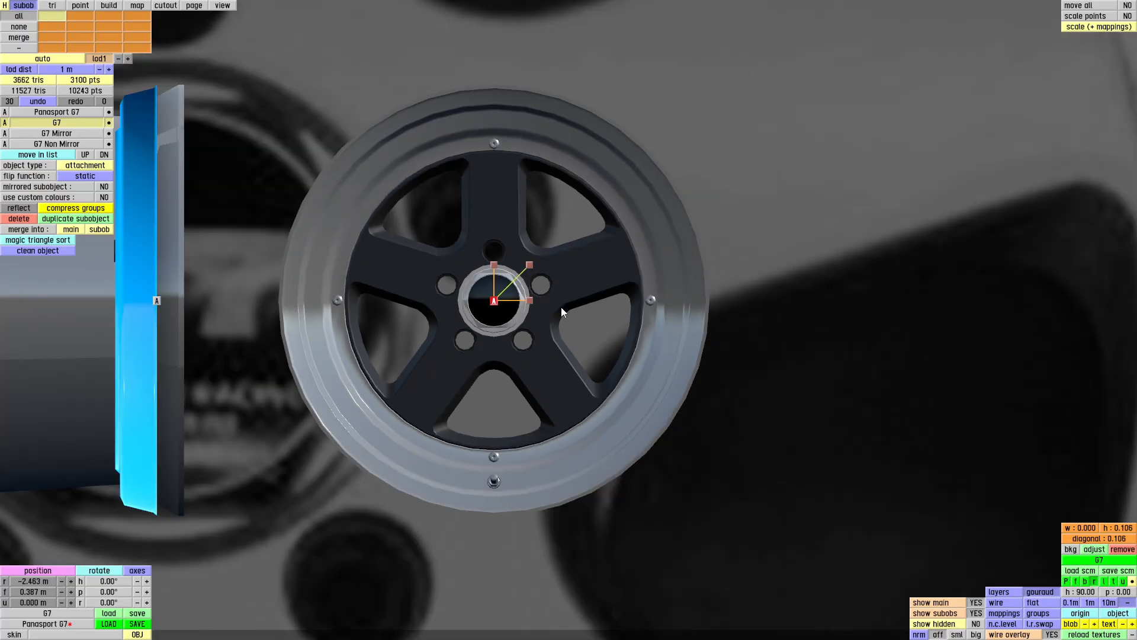
pyautogui.scroll(3, 560, 307)
pyautogui.scroll(-2, 517, 318)
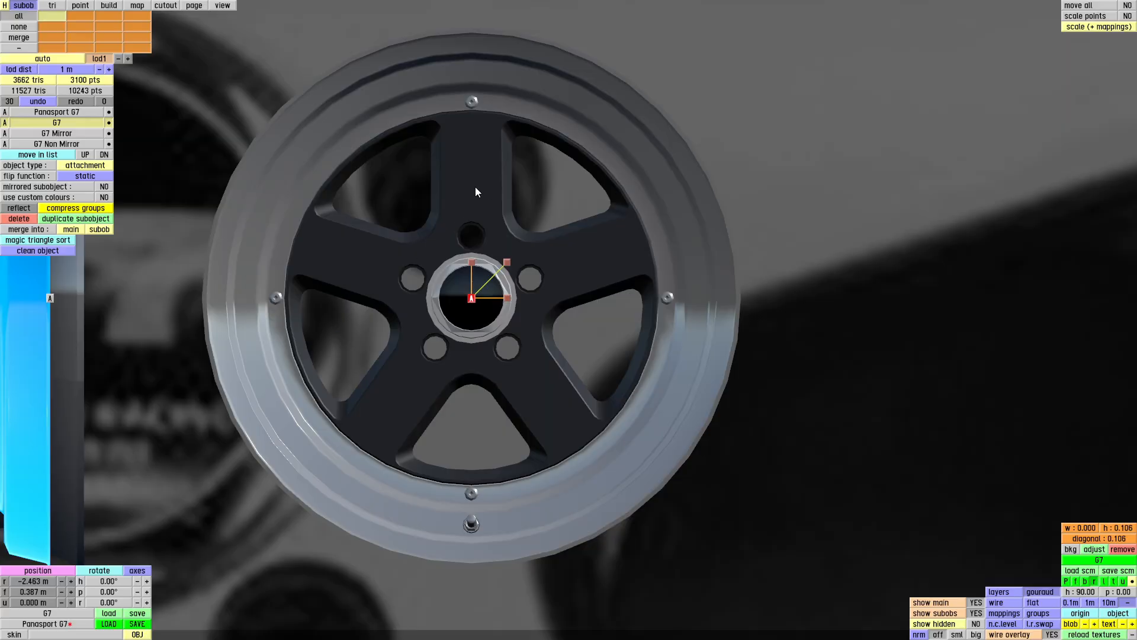
# - Duplicate the bolts at the four quarter positions and rotate the copies 45 degrees about the wheel's centre
pyautogui.click(52, 5)
pyautogui.click(90, 339)
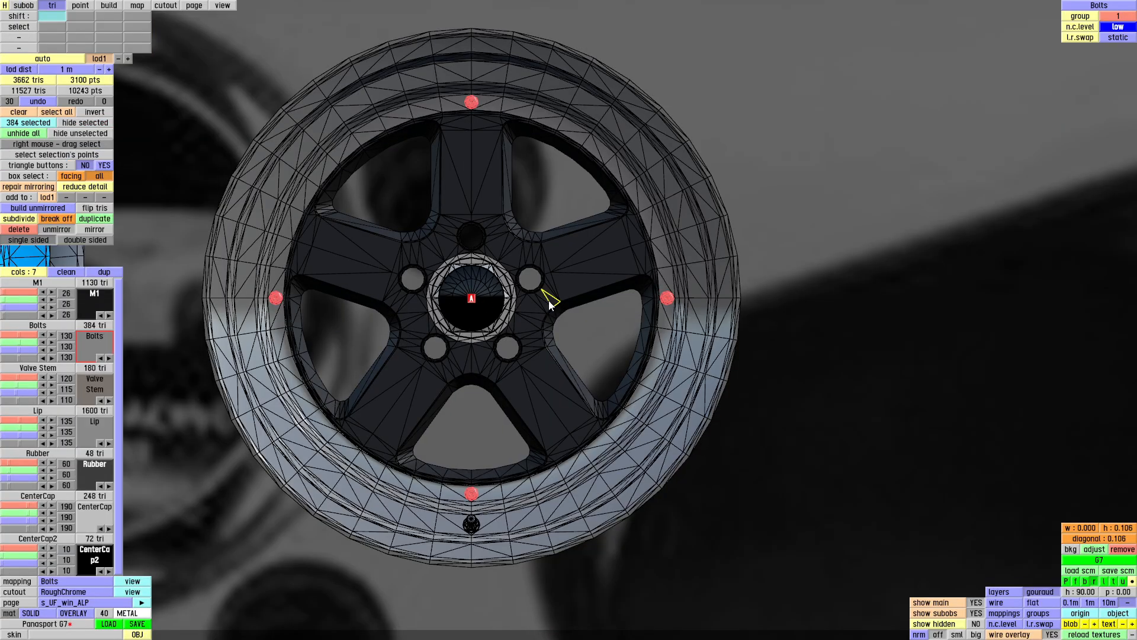
pyautogui.hotkey('ctrl', 'd')
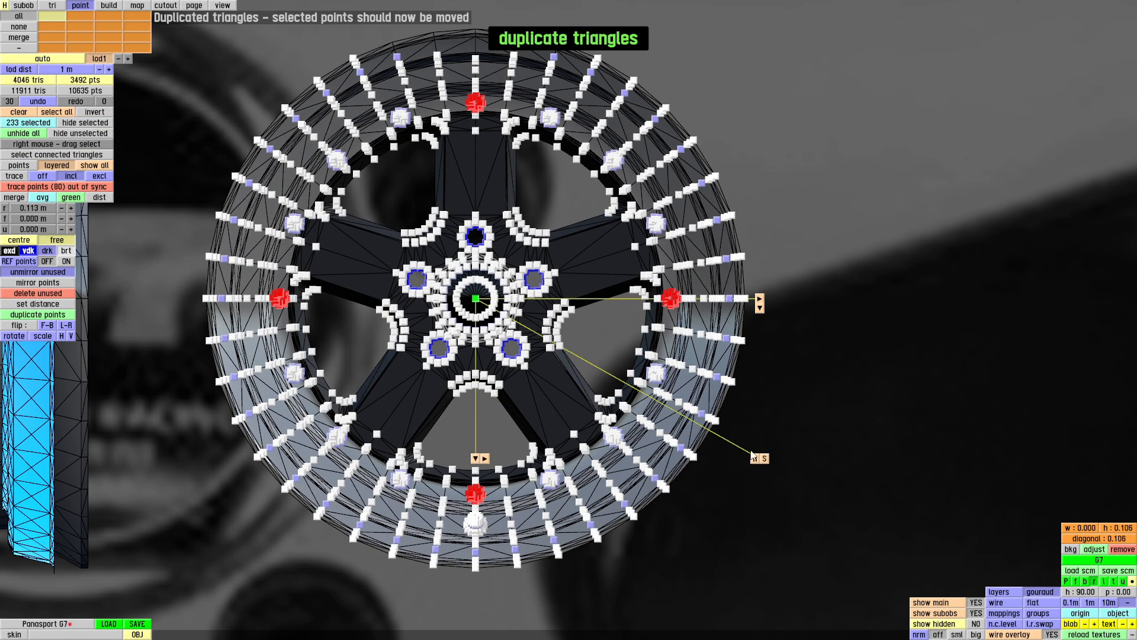
pyautogui.click(753, 458)
pyautogui.write('45')
pyautogui.press('Return')
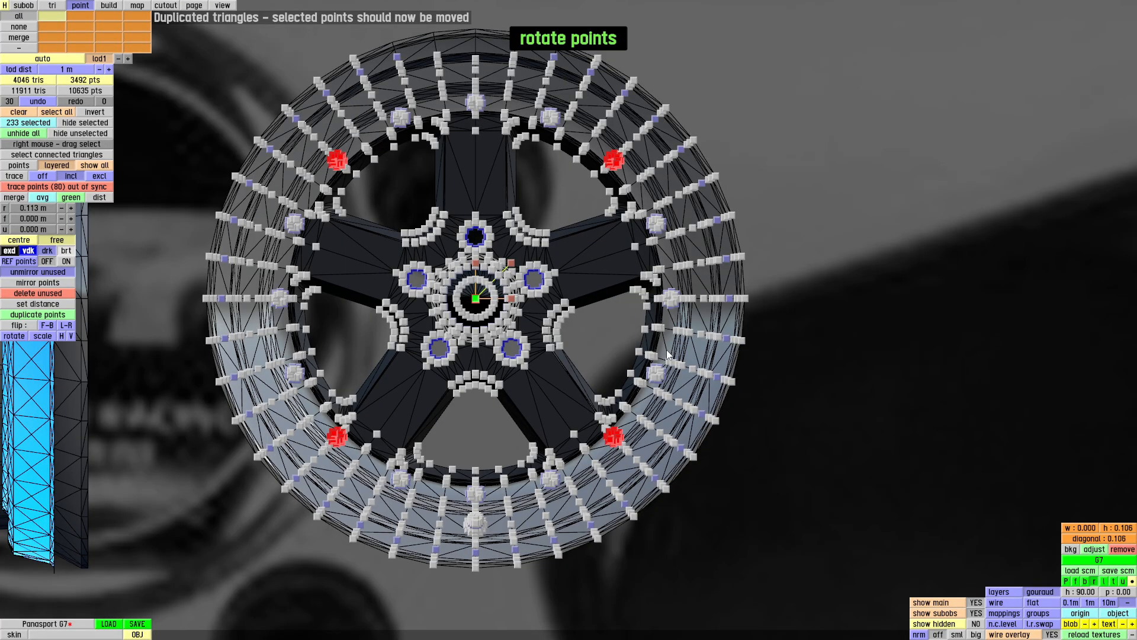
pyautogui.click(19, 112)
pyautogui.click(24, 5)
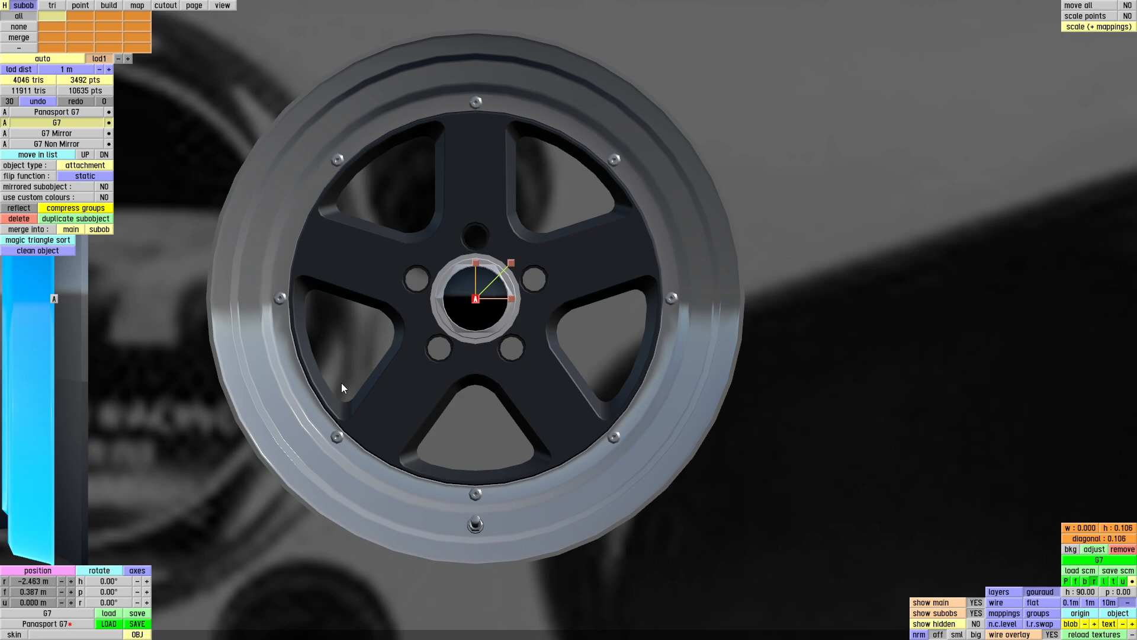
# - Inspect the eight-position bolt layout on the G7 wheel from several angles in perspective
pyautogui.press('p')
pyautogui.moveTo(475, 378); pyautogui.dragTo(141, 529, button='right')
pyautogui.scroll(-2, 386, 445)
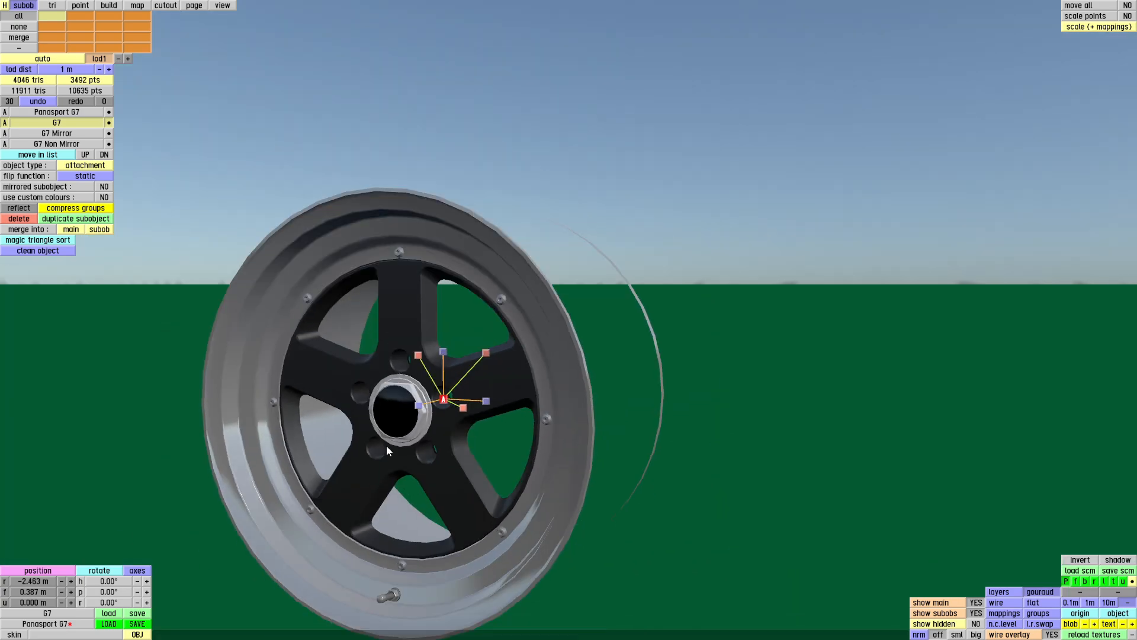
pyautogui.scroll(-2, 387, 447)
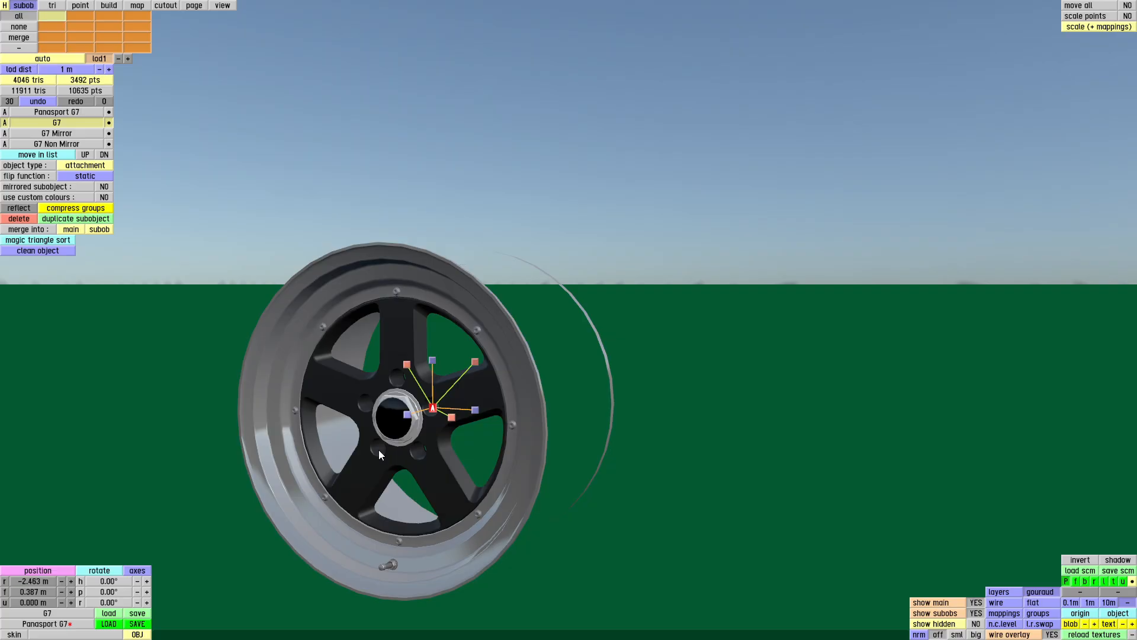
pyautogui.scroll(5, 378, 448)
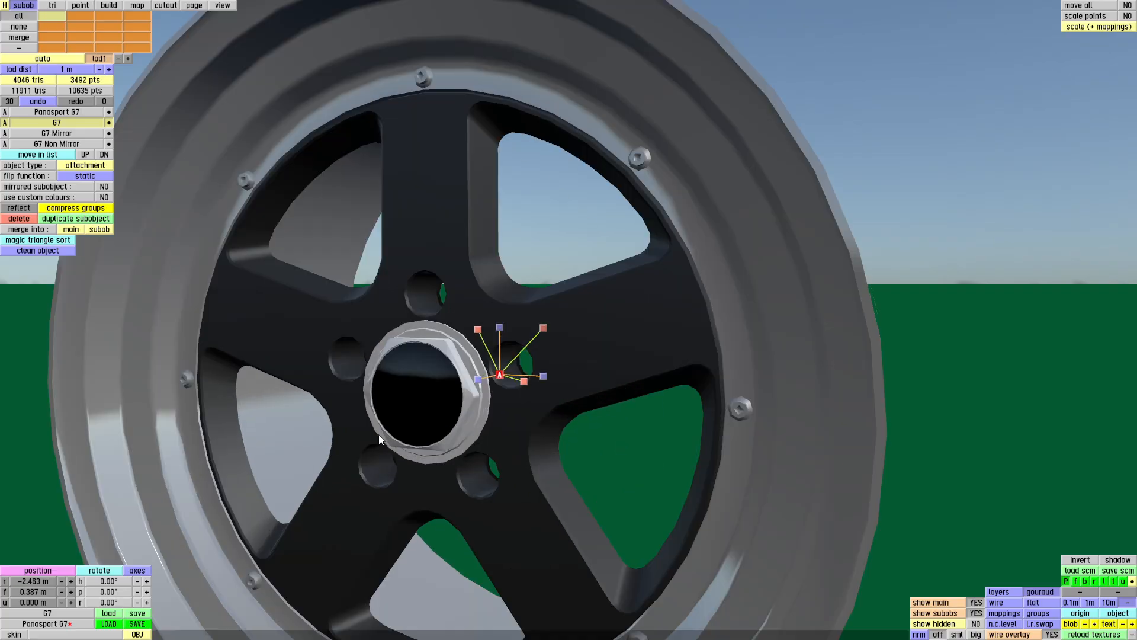
pyautogui.moveTo(378, 435); pyautogui.dragTo(55, 431, button='right')
pyautogui.scroll(-3, 433, 414)
pyautogui.moveTo(433, 414); pyautogui.dragTo(699, 429, button='right')
pyautogui.scroll(-4, 497, 458)
pyautogui.moveTo(118, 459); pyautogui.dragTo(662, 318, button='middle')
pyautogui.scroll(3, 663, 318)
pyautogui.scroll(-5, 661, 322)
pyautogui.moveTo(659, 334); pyautogui.dragTo(605, 239, button='right')
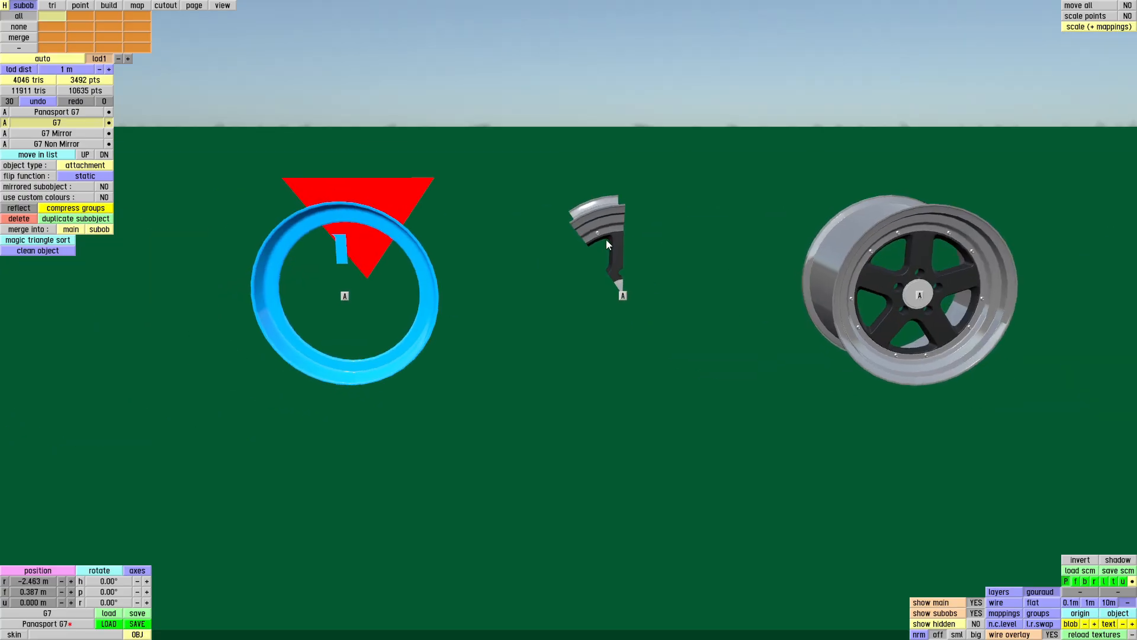
# - Make the main Panasport G7 object active in the front view and centre the background wheel photo behind its blue rim
pyautogui.scroll(1, 394, 235)
pyautogui.press('f')
pyautogui.scroll(4, 478, 335)
pyautogui.click(465, 359)
pyautogui.moveTo(465, 358); pyautogui.dragTo(507, 382, button='middle')
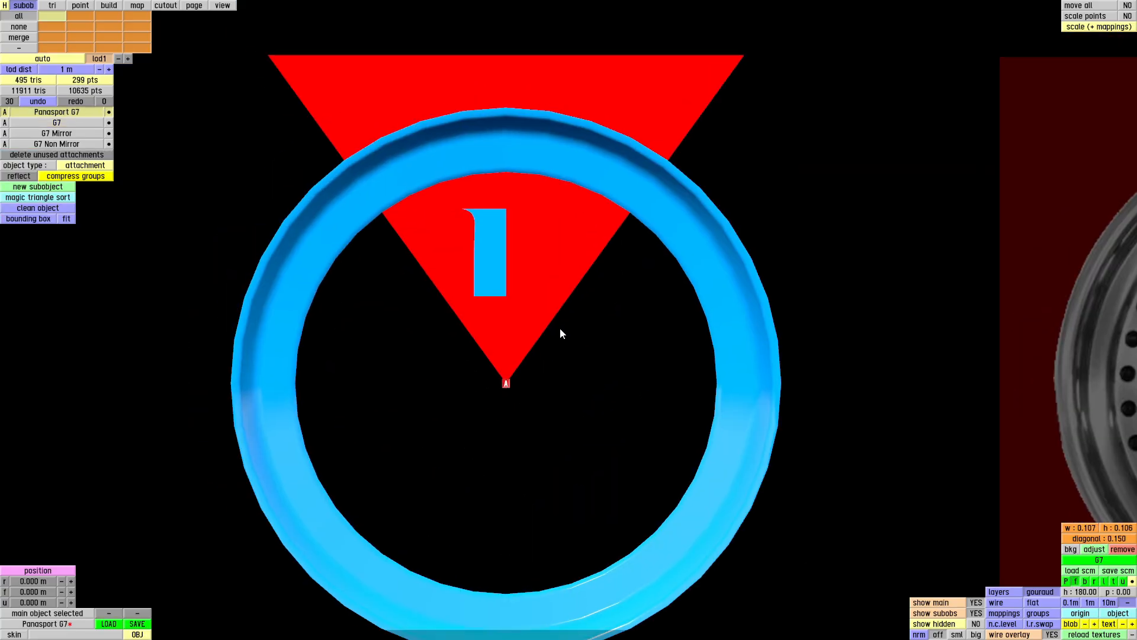
pyautogui.scroll(-4, 592, 335)
pyautogui.click(1094, 549)
pyautogui.moveTo(850, 391); pyautogui.dragTo(524, 390)
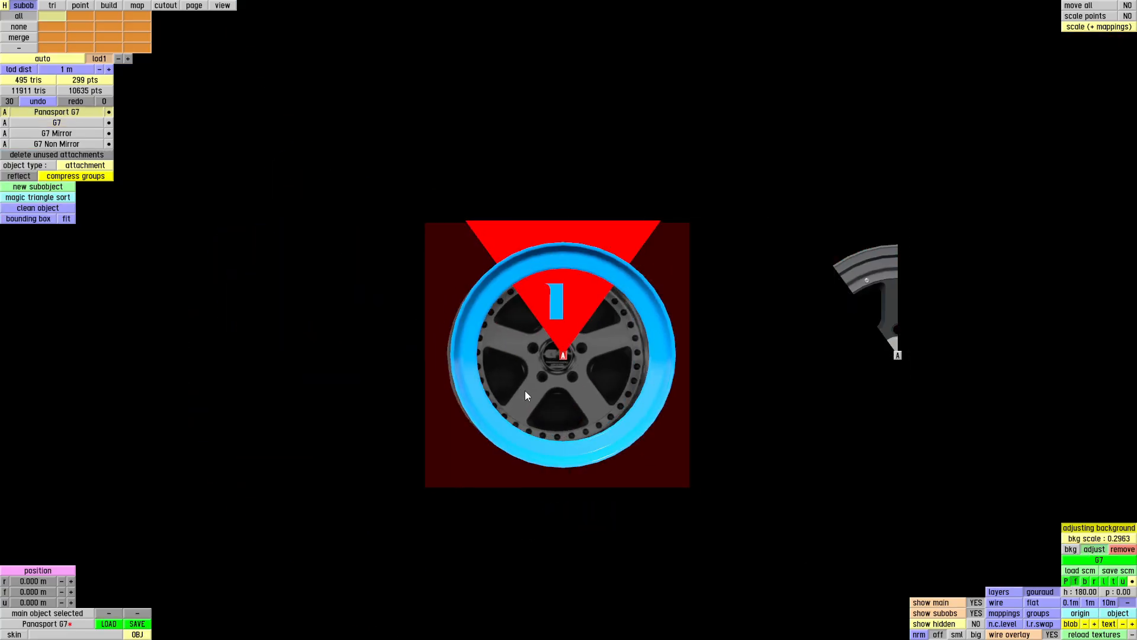
pyautogui.scroll(5, 1037, 529)
pyautogui.moveTo(514, 324); pyautogui.dragTo(503, 330)
pyautogui.click(1094, 549)
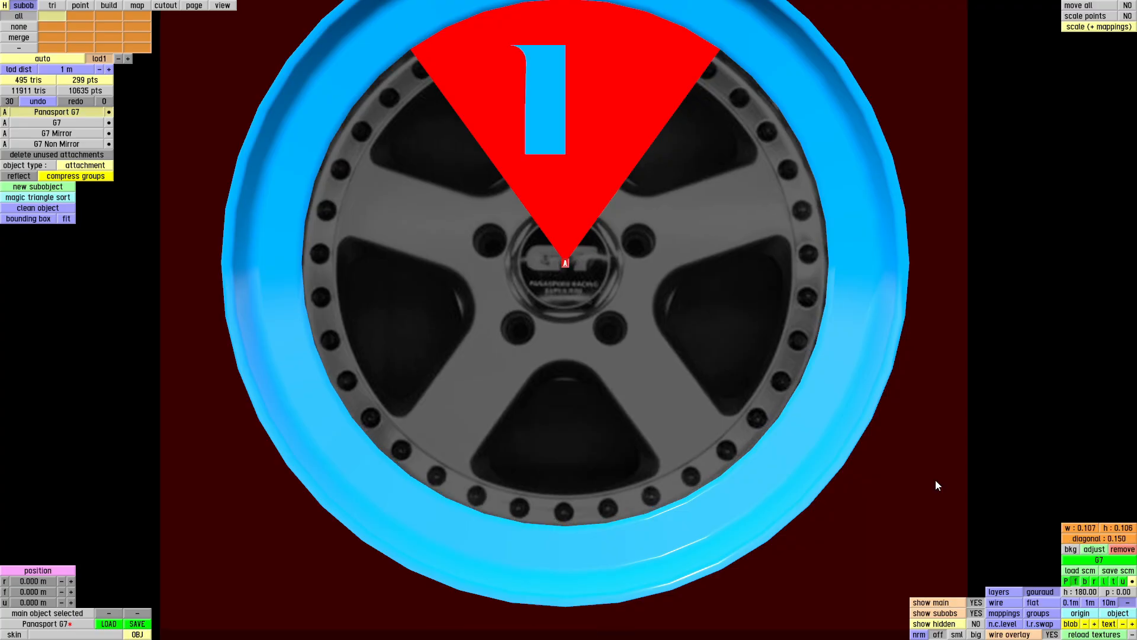
# - Build a large blue triangle beside the red bounds triangle, duplicate it and flip the copy left to right
pyautogui.moveTo(556, 2); pyautogui.dragTo(532, 147, button='middle')
pyautogui.scroll(-2, 554, 304)
pyautogui.click(52, 6)
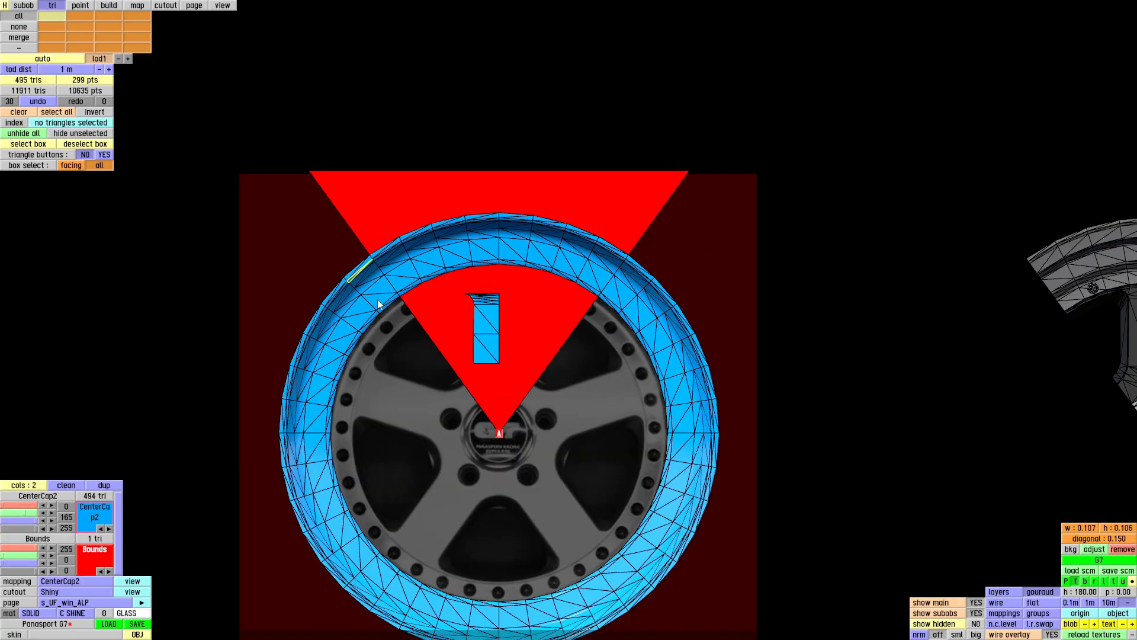
pyautogui.scroll(2, 436, 318)
pyautogui.scroll(-2, 479, 335)
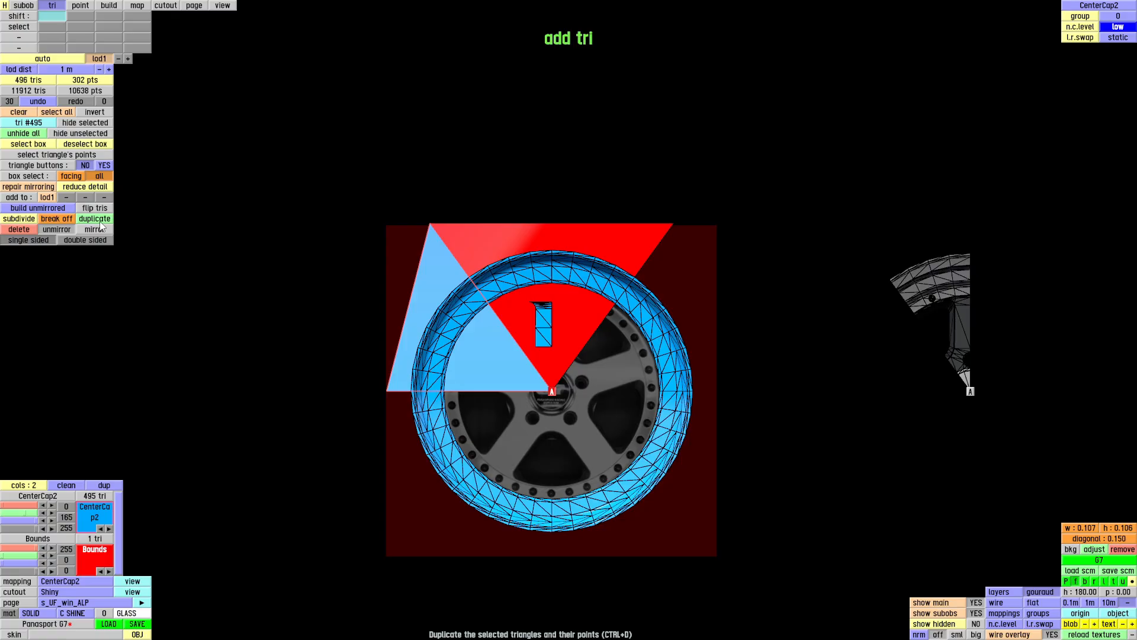
pyautogui.click(99, 230)
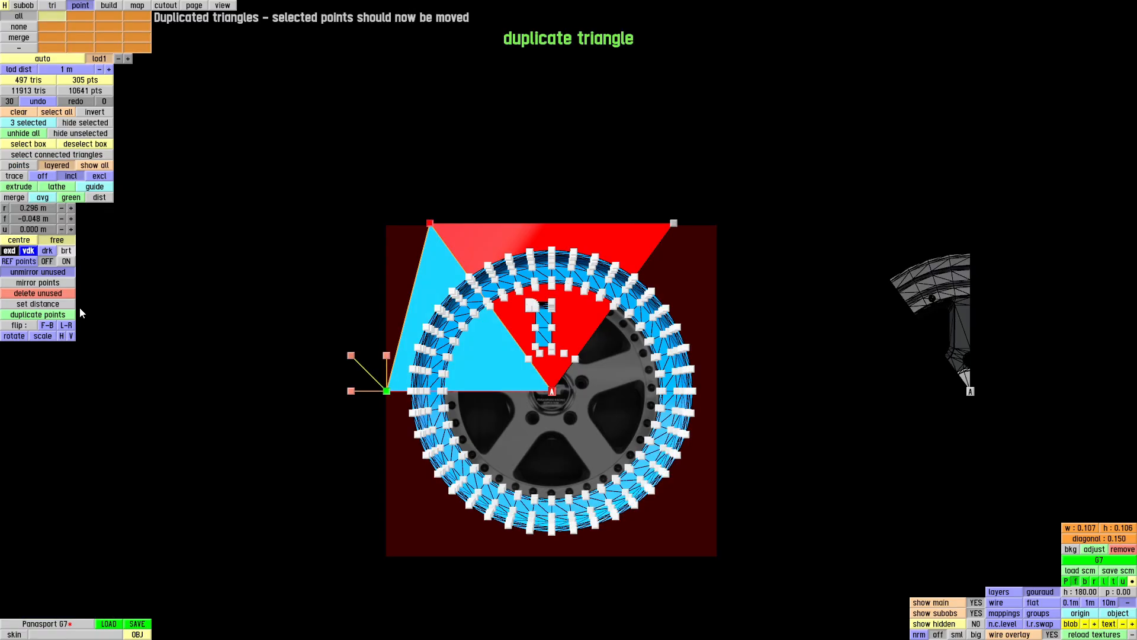
pyautogui.click(66, 325)
pyautogui.press('f')
pyautogui.press('space')
pyautogui.scroll(4, 563, 377)
pyautogui.click(52, 6)
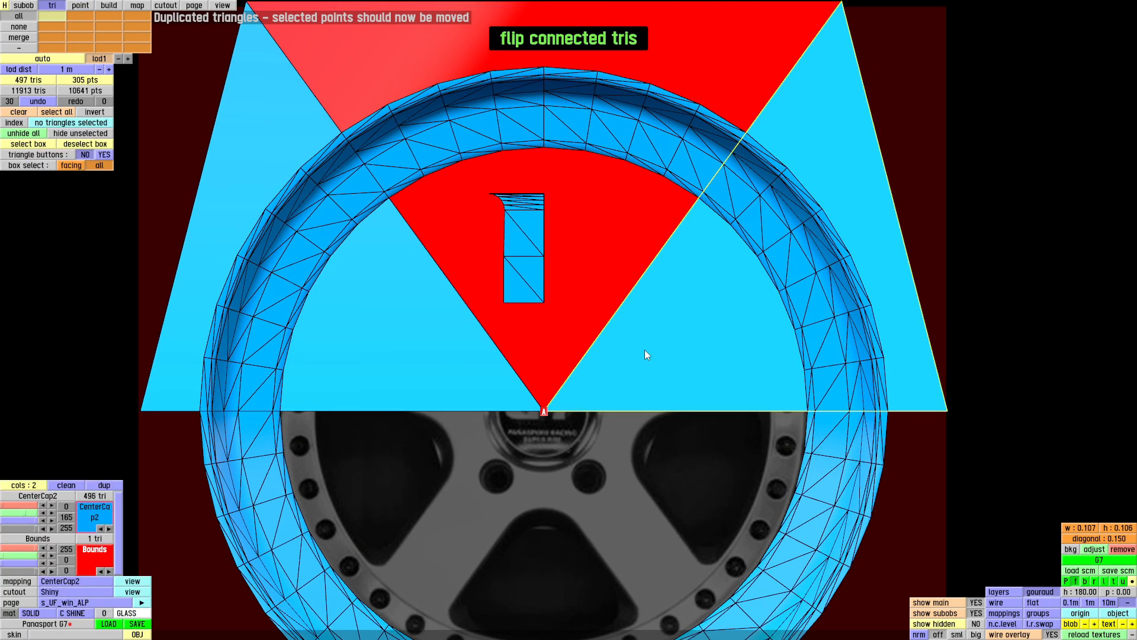
# - Delete the red bounds triangle between the two large blue triangles
pyautogui.press('Delete')
pyautogui.scroll(2, 592, 332)
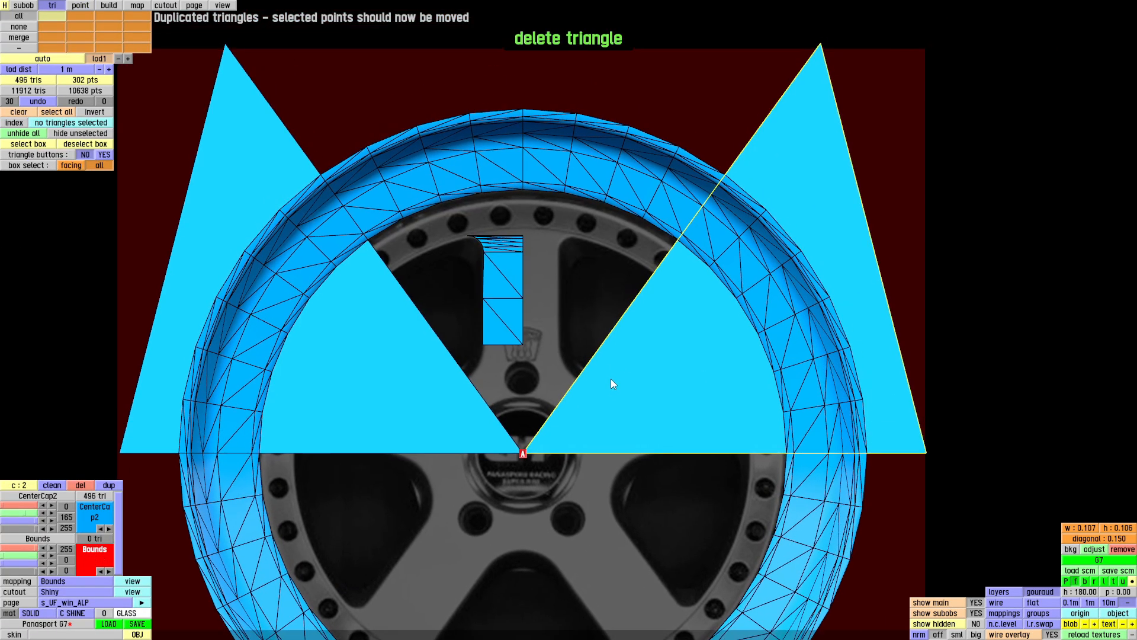
pyautogui.moveTo(396, 299); pyautogui.dragTo(425, 352, button='right')
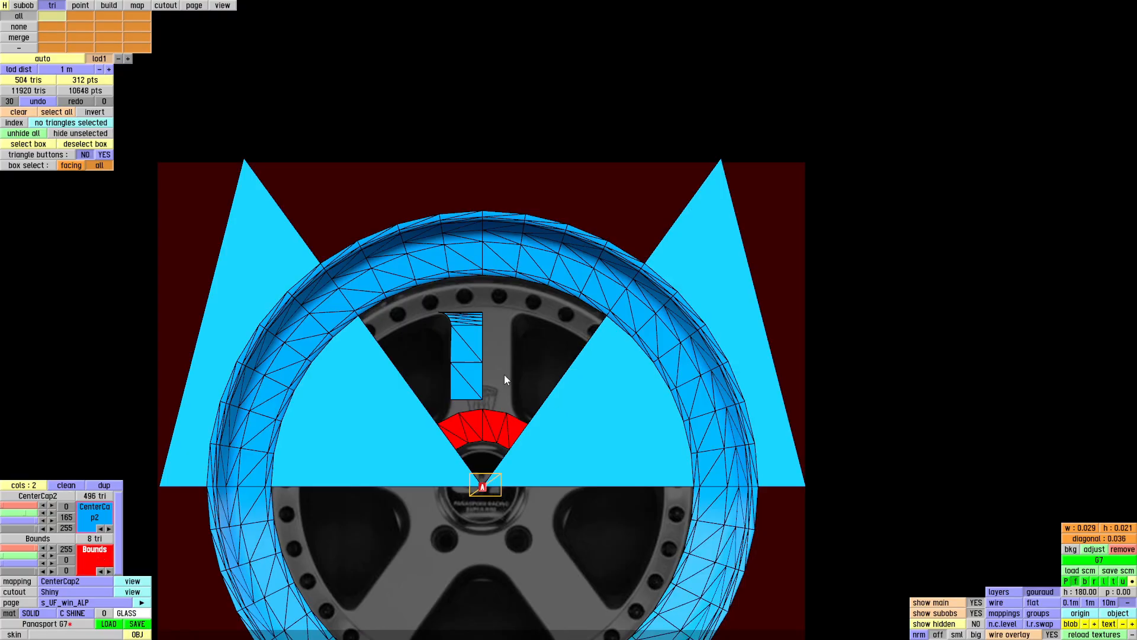
# - Delete the unused points from the main object
pyautogui.scroll(8, 467, 432)
pyautogui.click(80, 5)
pyautogui.click(38, 293)
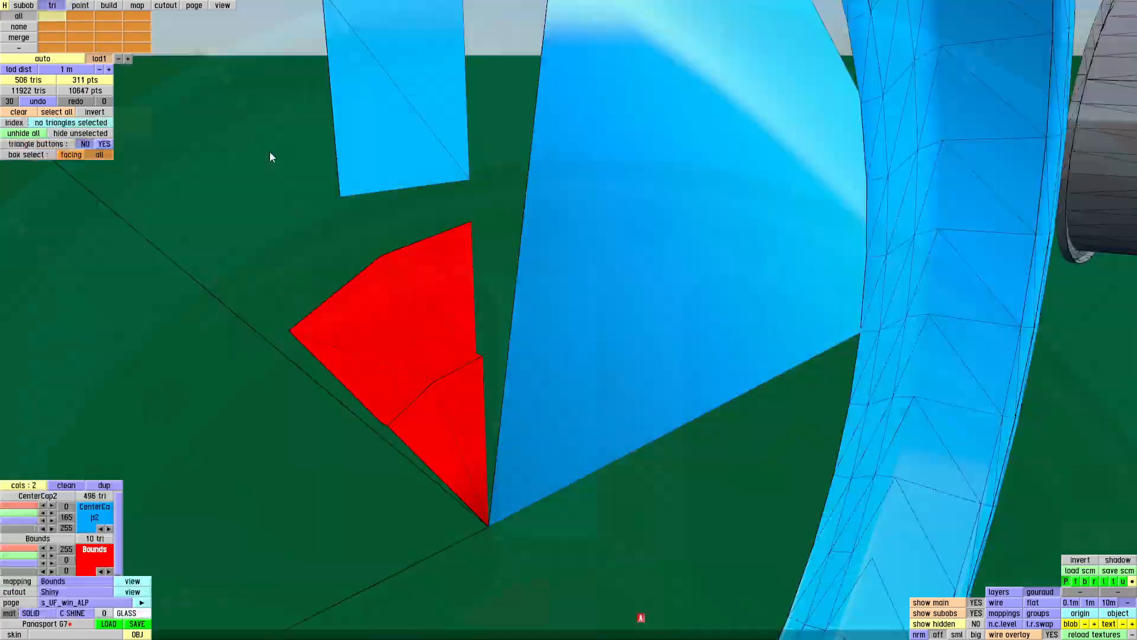
# - Build triangles joining the half spoke's upper outer corner to neighbouring points on the rim's inner edge
pyautogui.click(470, 271)
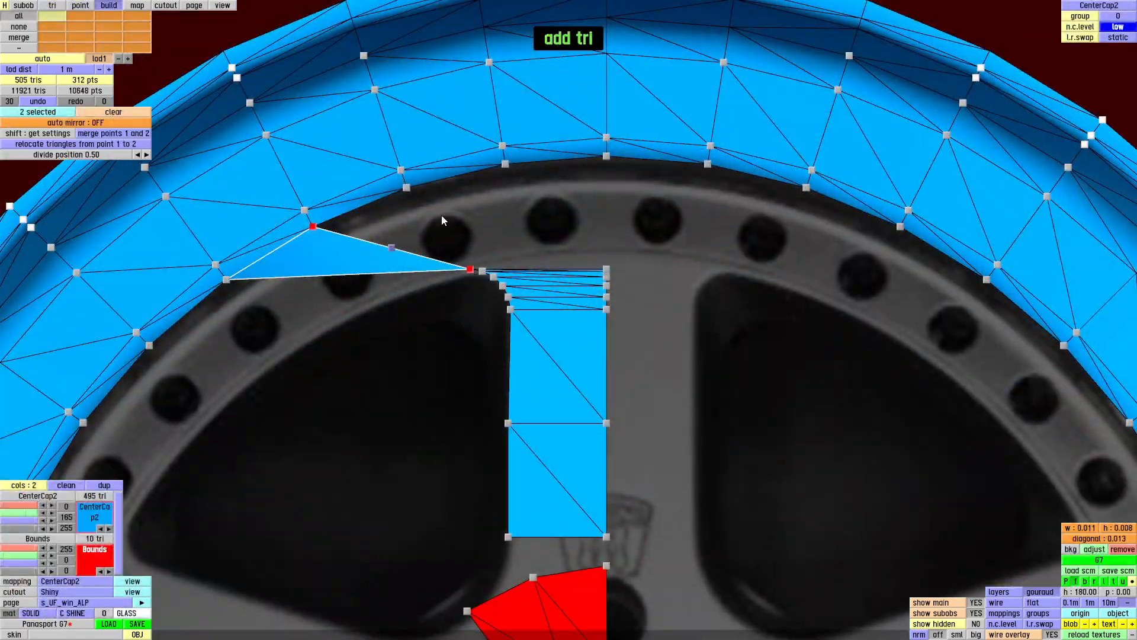
pyautogui.click(407, 189)
pyautogui.click(473, 270)
pyautogui.click(508, 163)
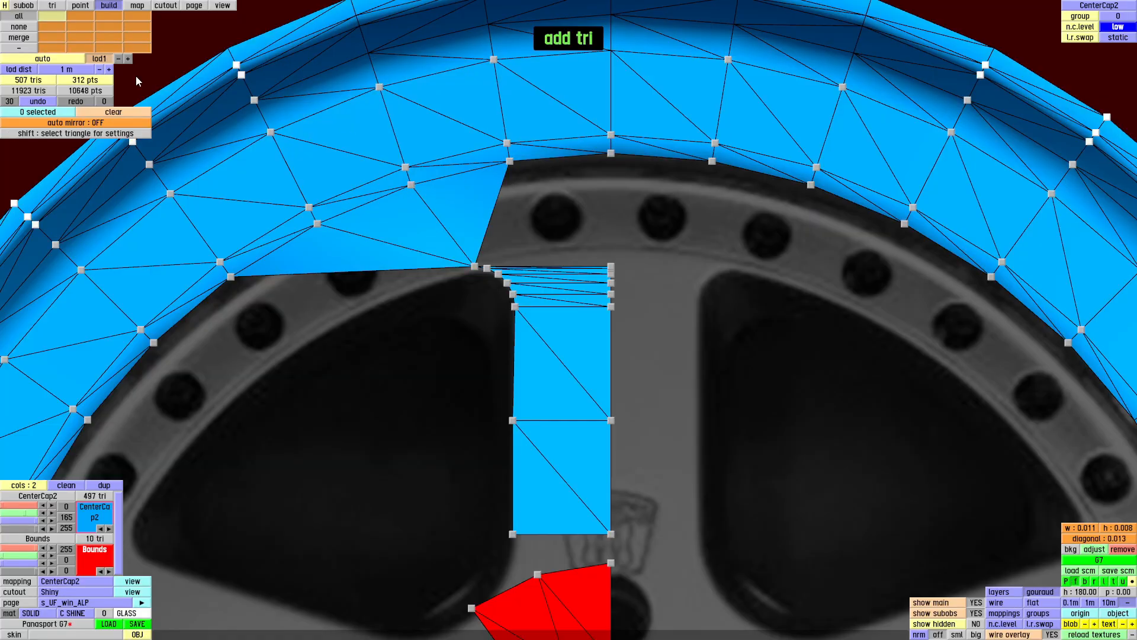
# - Duplicate the rim's inner-edge point beside the spoke window and scale the copy towards the wheel centre, onto the window's outer edge in the photo
pyautogui.click(80, 6)
pyautogui.click(231, 276)
pyautogui.scroll(-3, 120, 219)
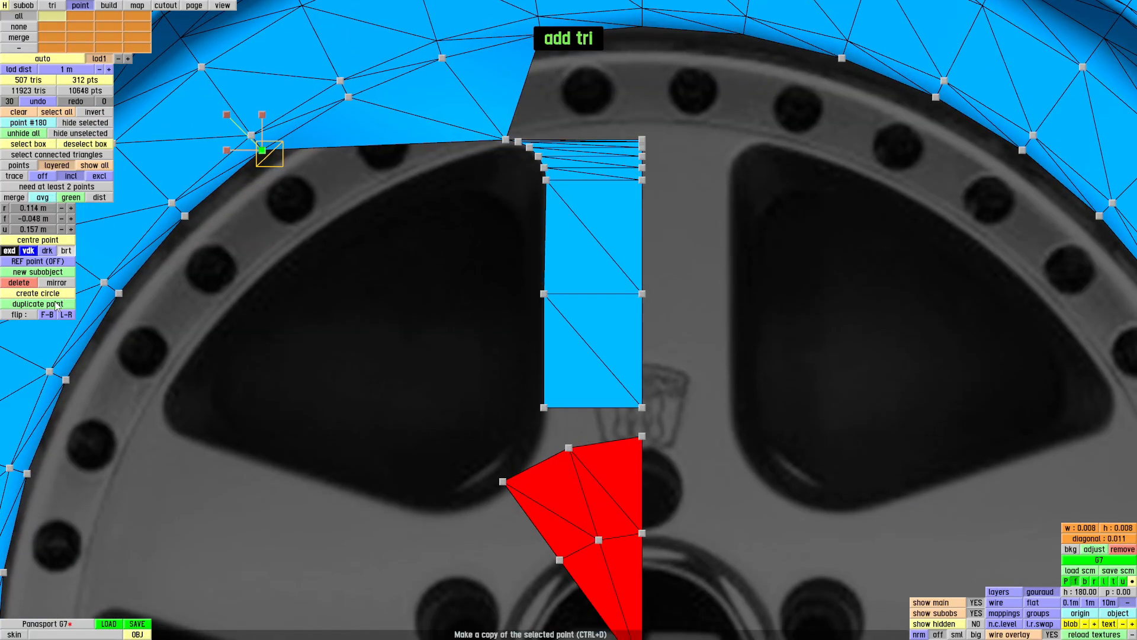
pyautogui.scroll(-2, 495, 353)
pyautogui.click(522, 449)
pyautogui.moveTo(811, 288); pyautogui.dragTo(765, 308)
pyautogui.press('space')
pyautogui.scroll(5, 391, 196)
# - Build a triangle joining the rim's inner-edge point, the new window-edge point and the half spoke's upper outer corner
pyautogui.click(108, 6)
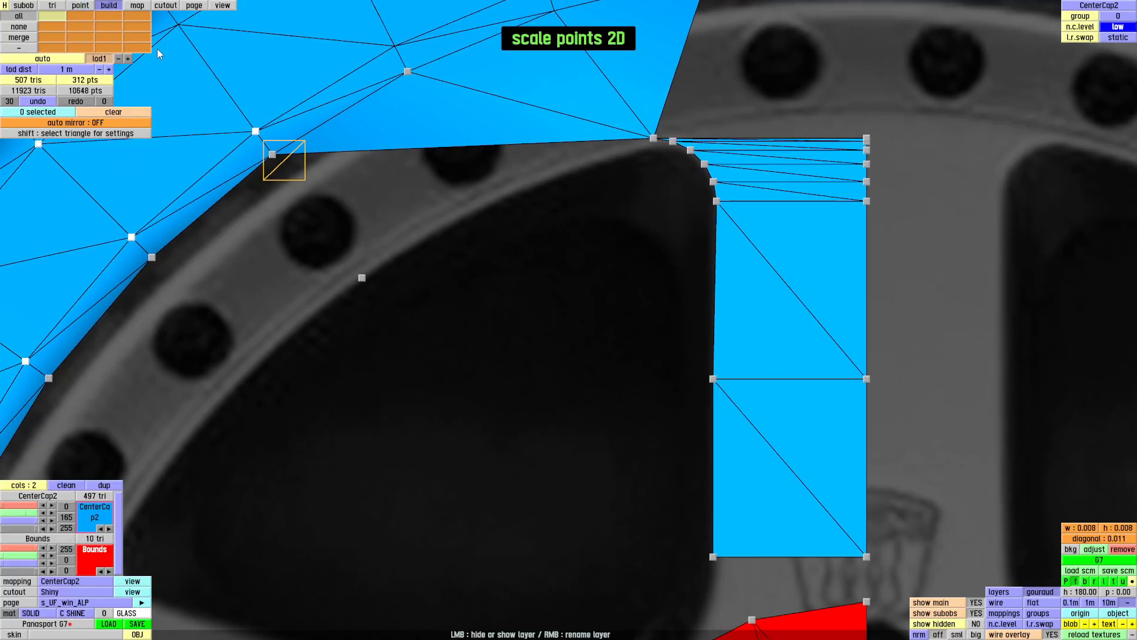
pyautogui.click(273, 155)
pyautogui.click(362, 278)
pyautogui.click(653, 138)
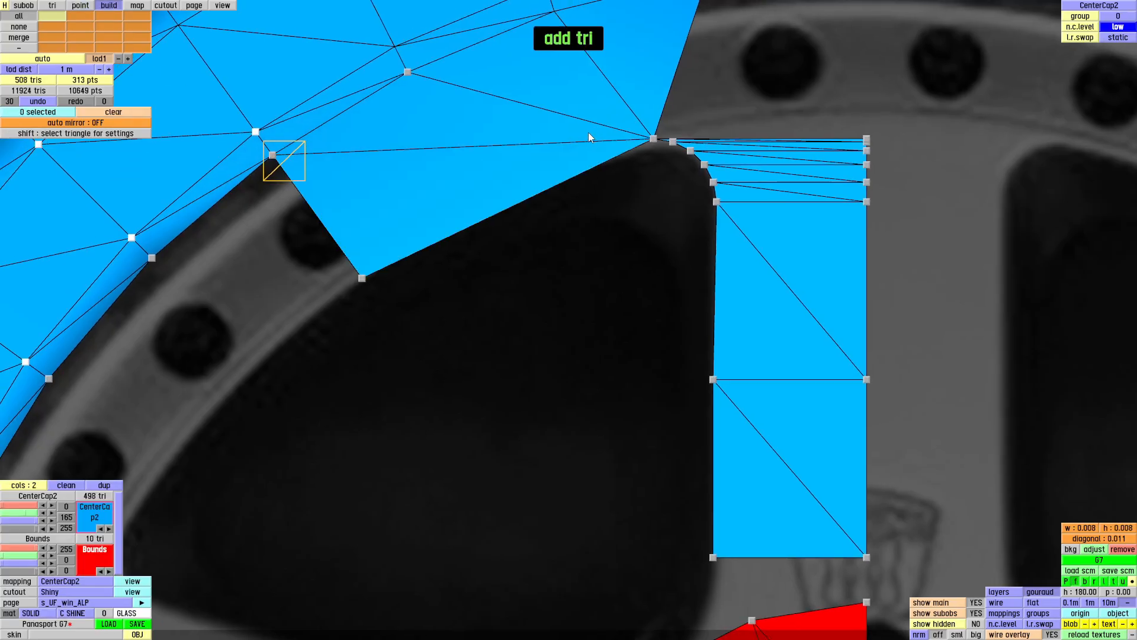
# - Fill the gap between the half spoke's top edge and the rim's inner edge with triangles up to the centre line
pyautogui.scroll(-2, 354, 357)
pyautogui.click(487, 359)
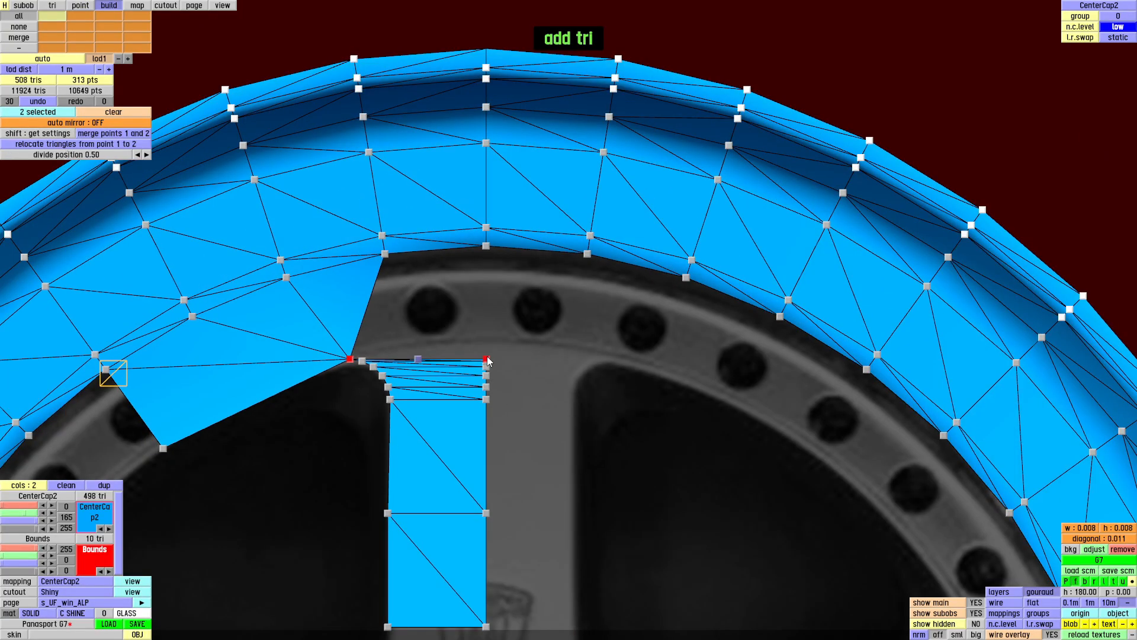
pyautogui.click(385, 254)
pyautogui.scroll(-2, 387, 258)
pyautogui.scroll(2, 518, 378)
pyautogui.click(517, 265)
pyautogui.scroll(3, 495, 368)
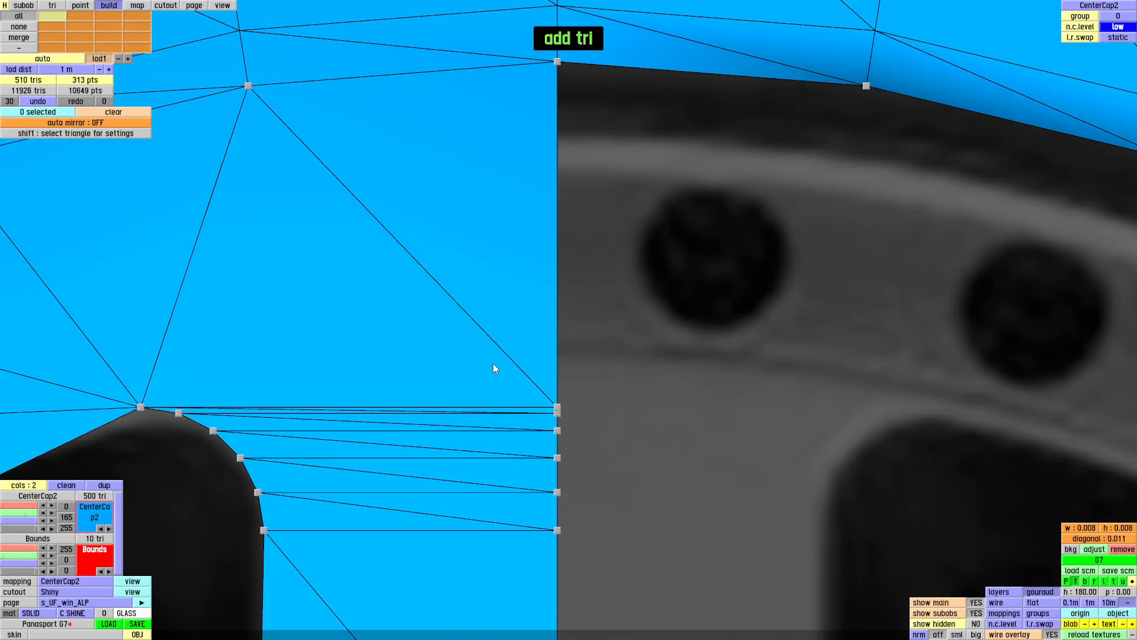
pyautogui.scroll(-4, 616, 325)
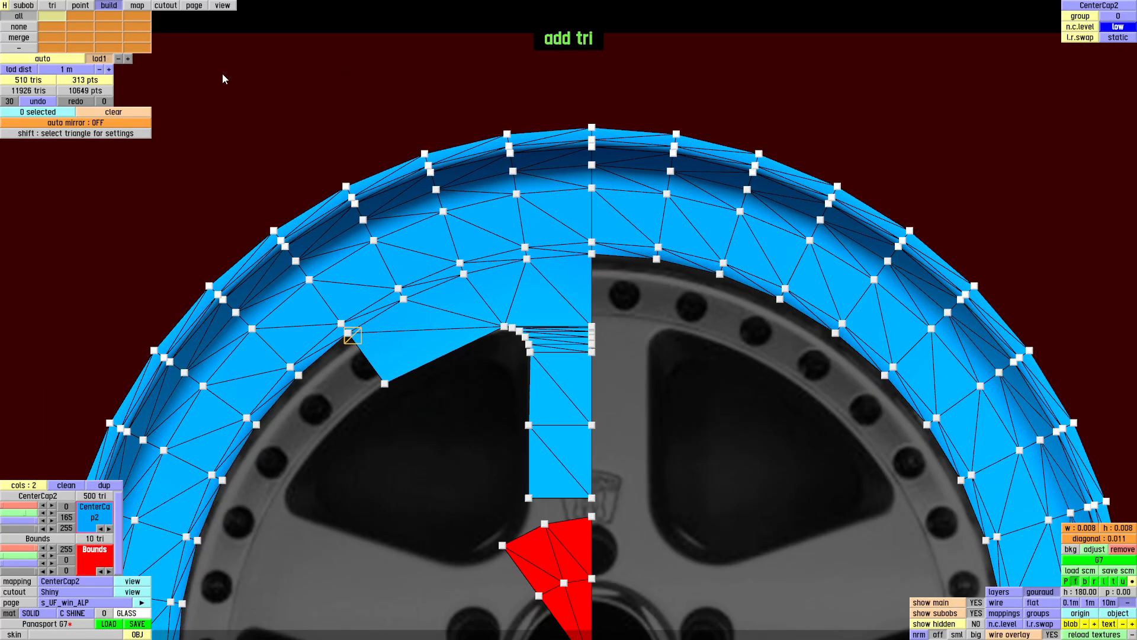
# - Delete the triangles of the rim's entire right half and of its lower left part
pyautogui.click(52, 5)
pyautogui.scroll(-3, 480, 355)
pyautogui.scroll(4, 481, 346)
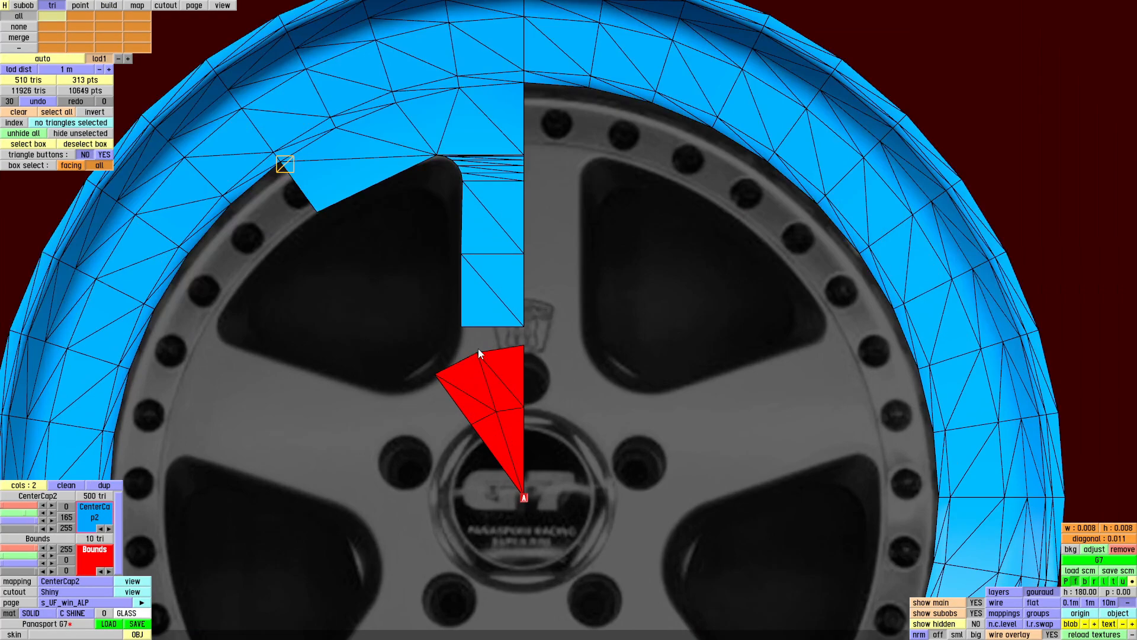
pyautogui.scroll(-4, 463, 122)
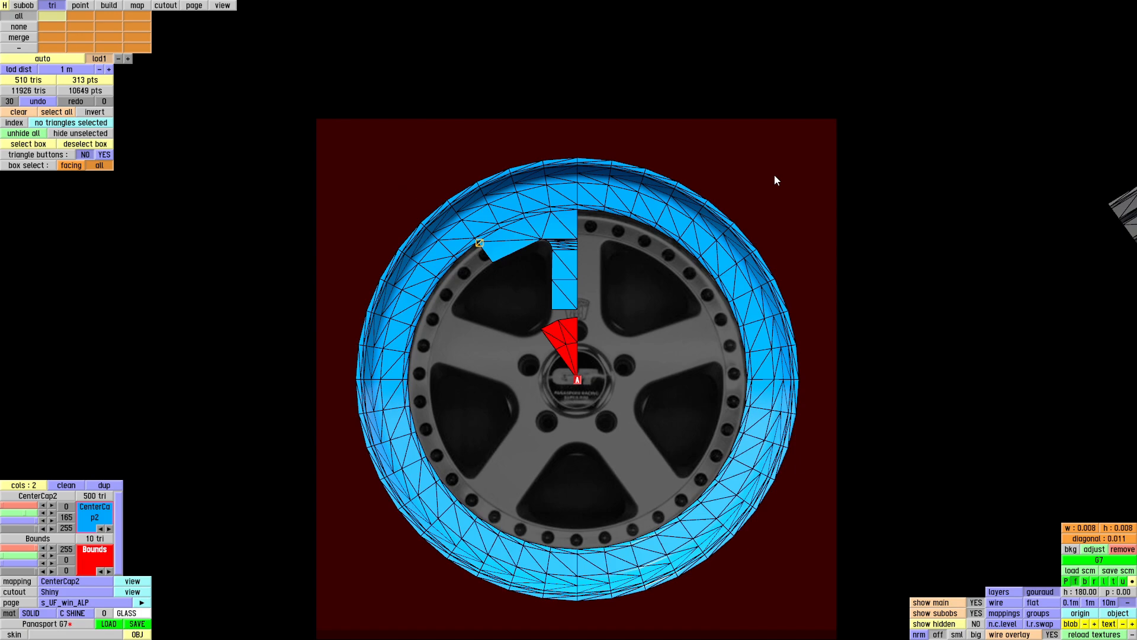
pyautogui.scroll(-1, 774, 176)
pyautogui.moveTo(860, 118); pyautogui.dragTo(631, 563)
pyautogui.press('Delete')
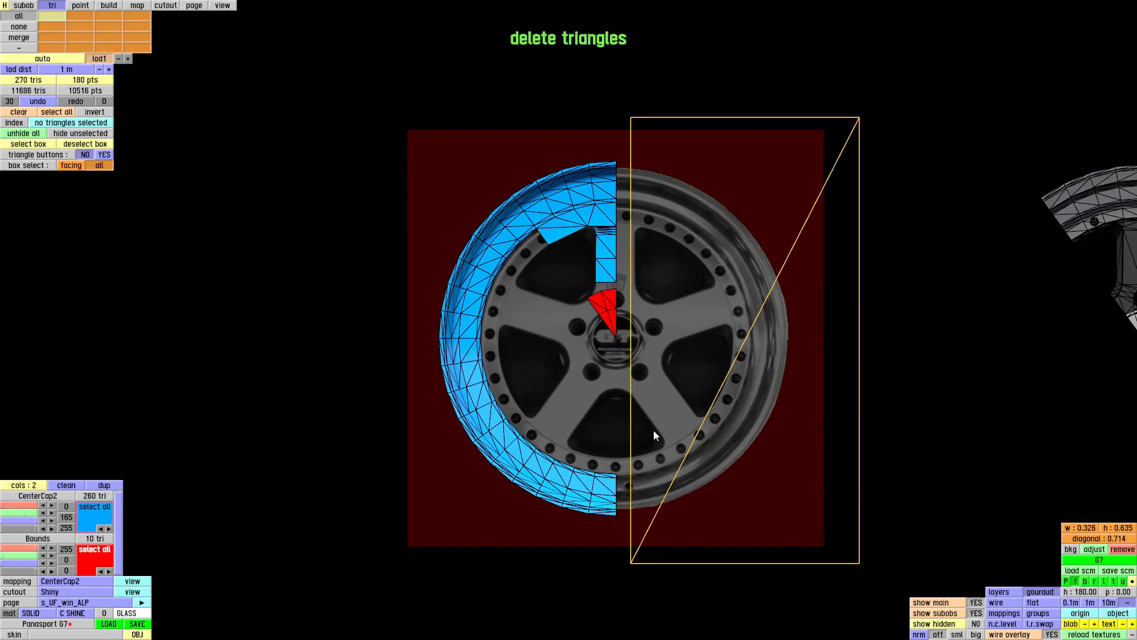
pyautogui.moveTo(678, 375); pyautogui.dragTo(385, 553)
pyautogui.press('Delete')
# - Delete the remaining rim triangles outside the left half of the top spoke's 72-degree section
pyautogui.scroll(5, 518, 219)
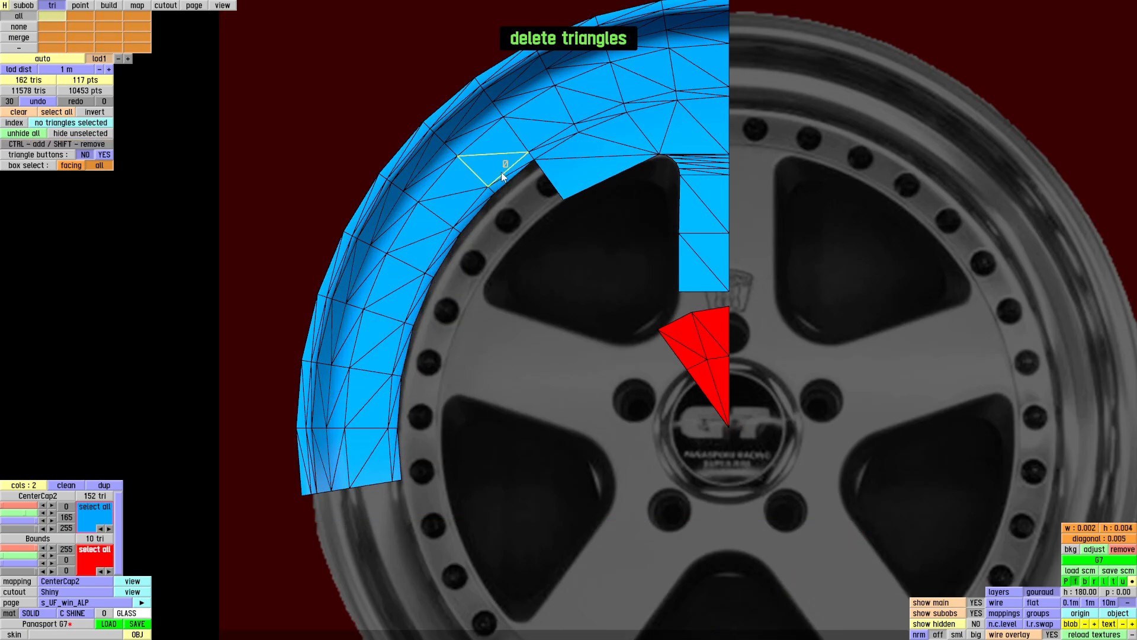
pyautogui.moveTo(506, 163); pyautogui.dragTo(228, 533)
pyautogui.press('Delete')
pyautogui.moveTo(473, 102); pyautogui.dragTo(385, 178)
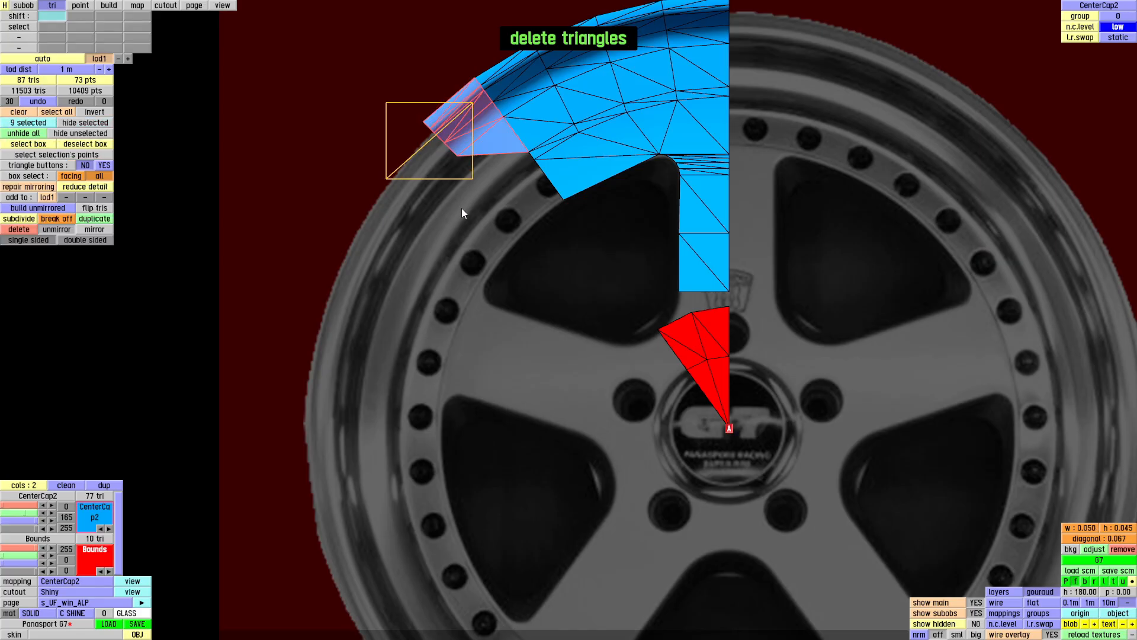
pyautogui.press('Delete')
pyautogui.scroll(-4, 531, 261)
pyautogui.scroll(3, 533, 432)
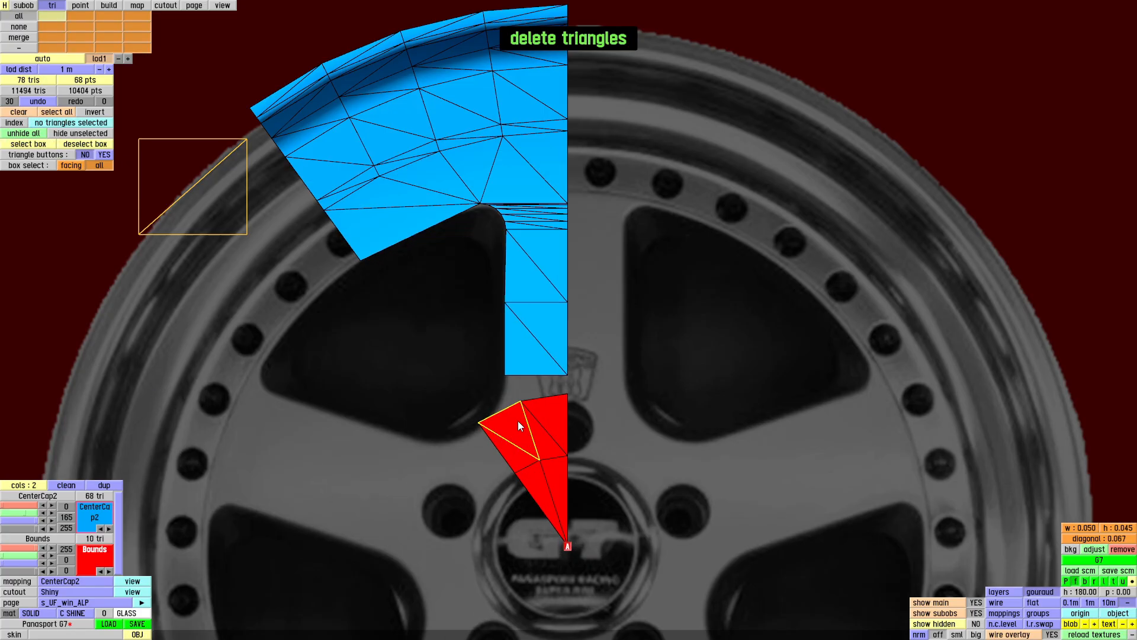
# - Duplicate all triangles of the half section, flip the copy left to right and flip its connected triangles
pyautogui.hotkey('ctrl', 'a')
pyautogui.scroll(-3, 519, 425)
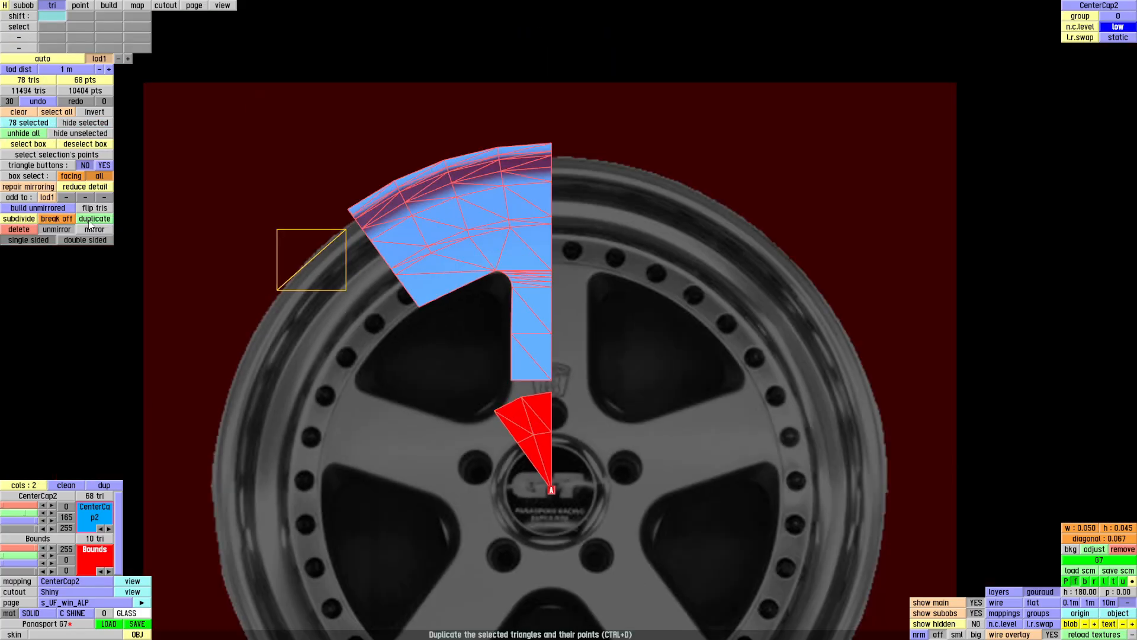
pyautogui.click(93, 219)
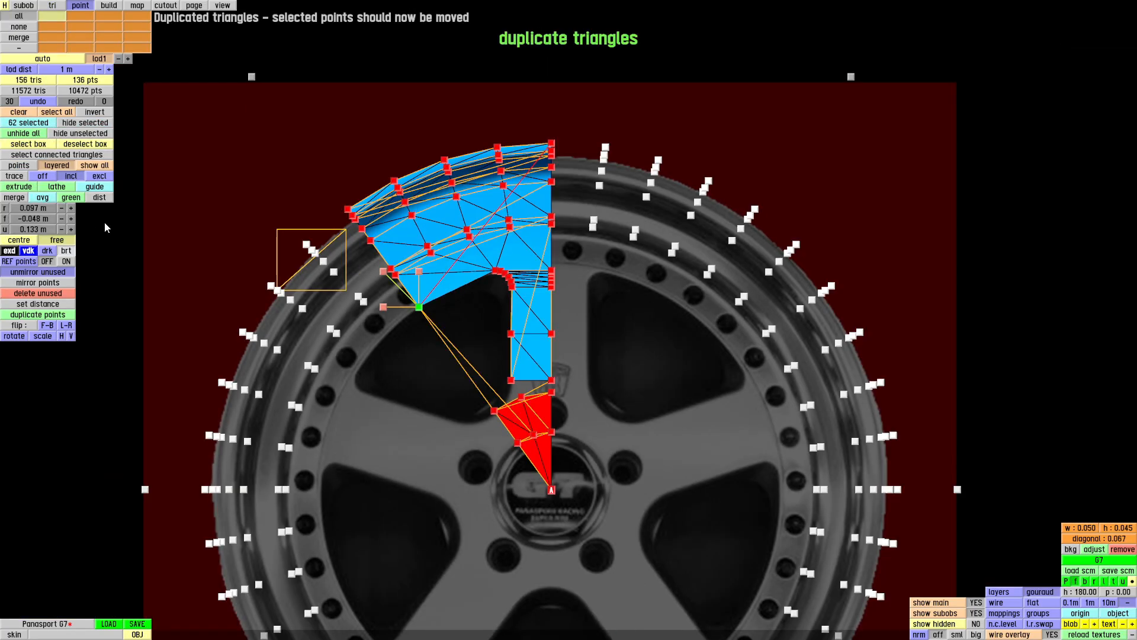
pyautogui.click(67, 325)
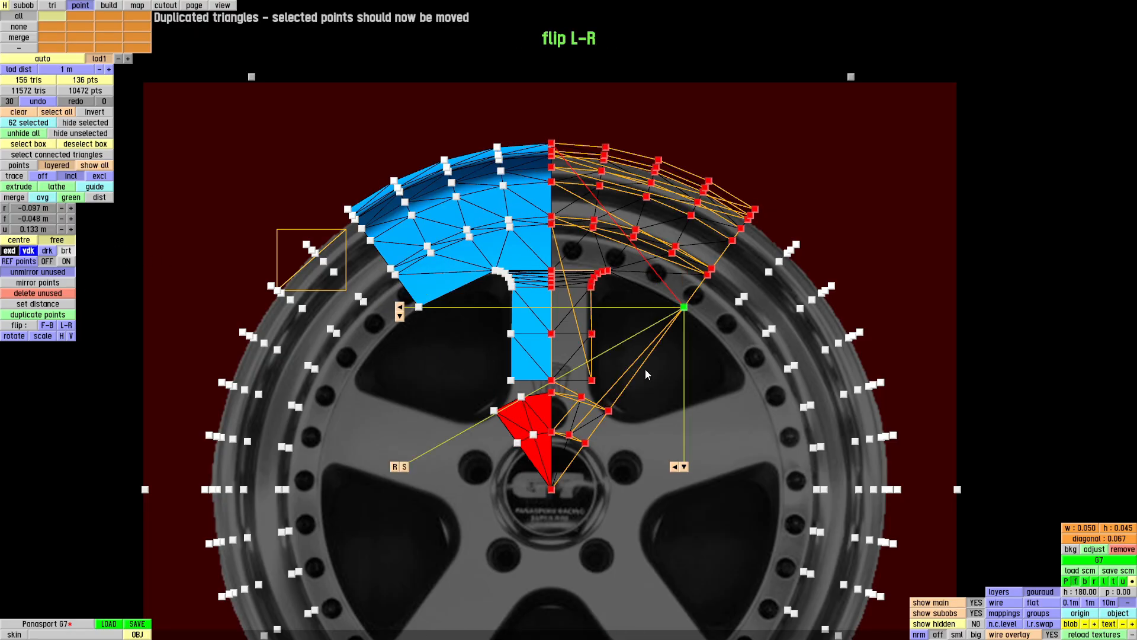
pyautogui.hotkey('ctrl', 'f')
# - Merge the two halves' overlapping points by a specified distance of 0.0002 m and delete the unused points
pyautogui.scroll(3, 585, 340)
pyautogui.moveTo(544, 298); pyautogui.dragTo(540, 343, button='right')
pyautogui.hotkey('ctrl', 'a')
pyautogui.click(99, 197)
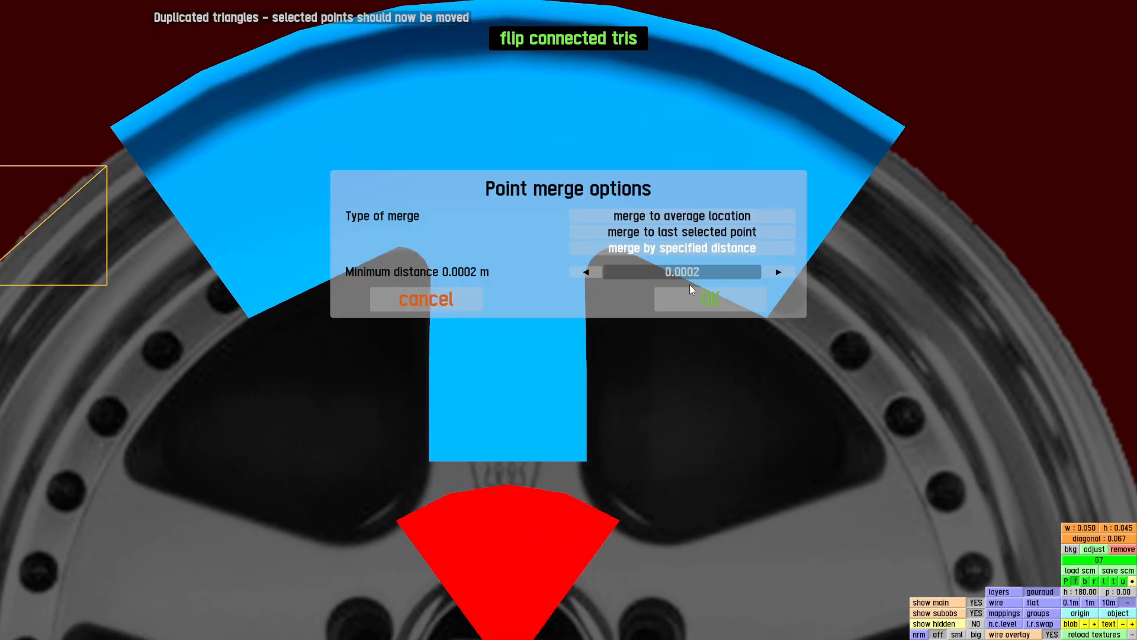
pyautogui.click(688, 299)
pyautogui.scroll(-3, 555, 319)
pyautogui.press('Escape')
pyautogui.scroll(2, 551, 311)
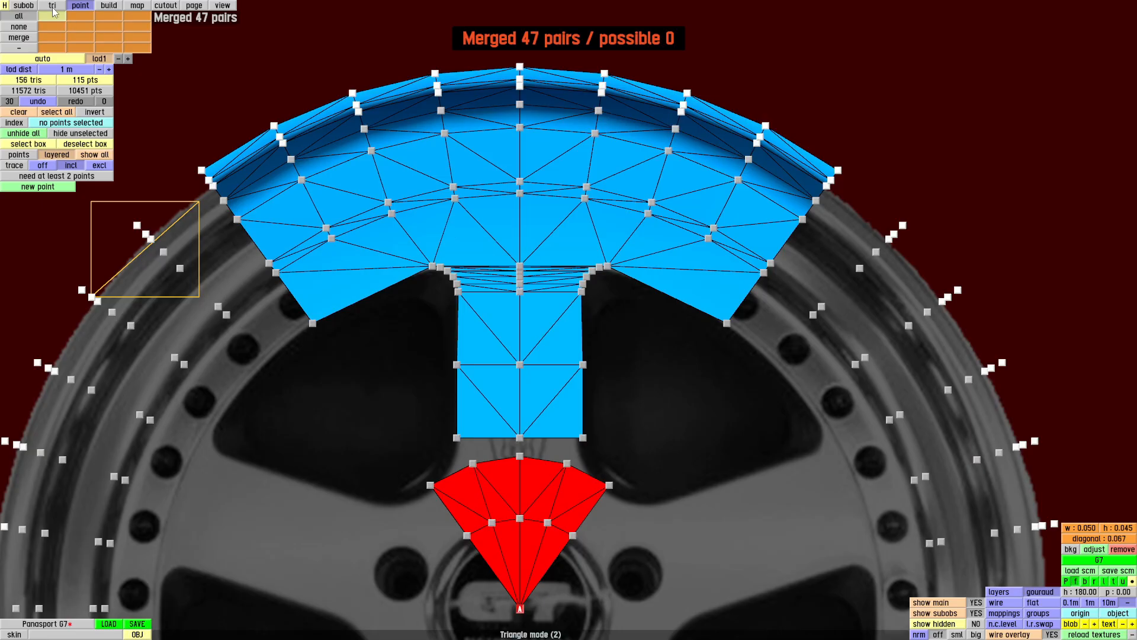
pyautogui.hotkey('ctrl', 'a')
pyautogui.click(55, 294)
# - Duplicate the complete spoke section and rotate the copy by 72 degrees about the wheel centre
pyautogui.click(52, 5)
pyautogui.scroll(-3, 515, 269)
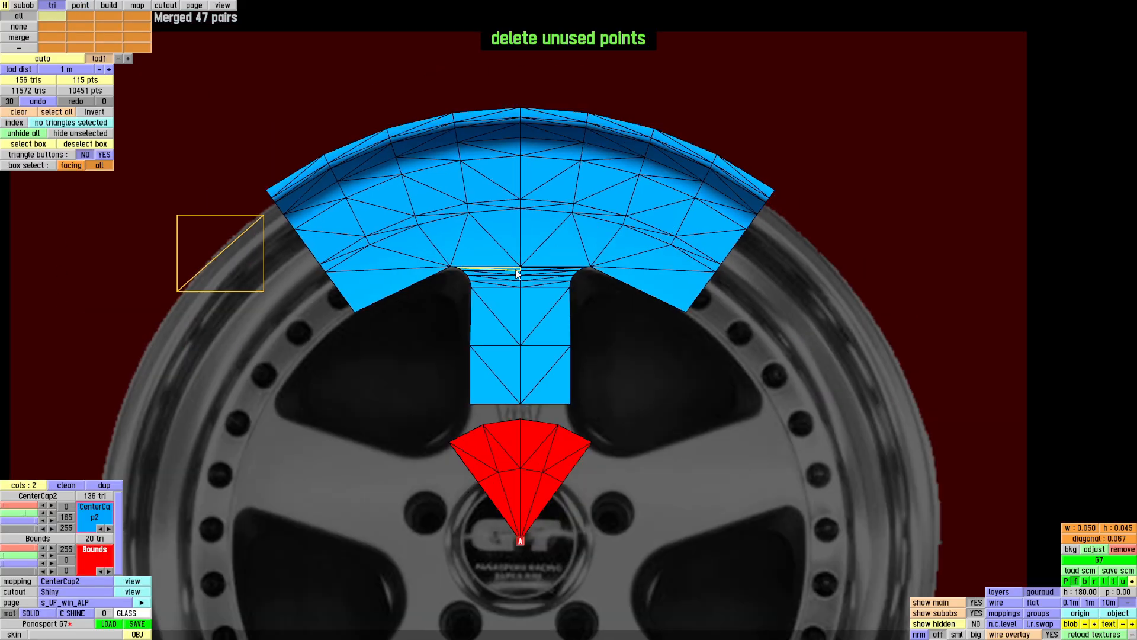
pyautogui.scroll(-3, 394, 341)
pyautogui.keyDown('ctrl'); pyautogui.moveTo(312, 214); pyautogui.dragTo(668, 510); pyautogui.keyUp('ctrl')
pyautogui.scroll(3, 439, 365)
pyautogui.click(96, 219)
pyautogui.click(480, 472)
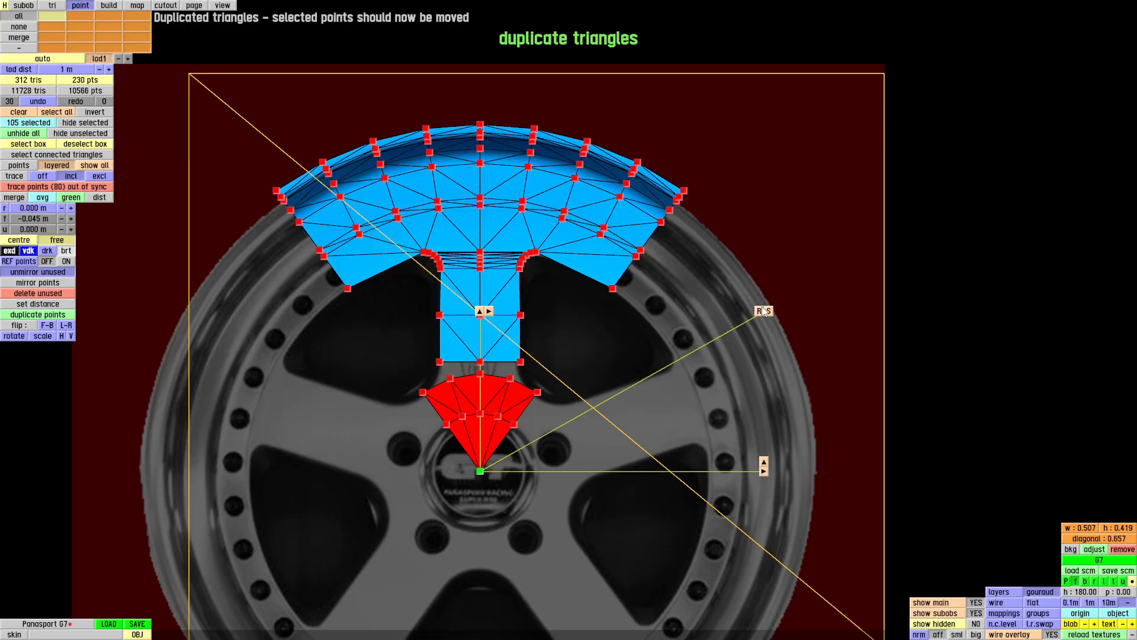
pyautogui.click(759, 309)
pyautogui.write('72')
pyautogui.press('Return')
# - Duplicate both spoke sections together and rotate the copies by 144 degrees about the wheel centre
pyautogui.click(77, 6)
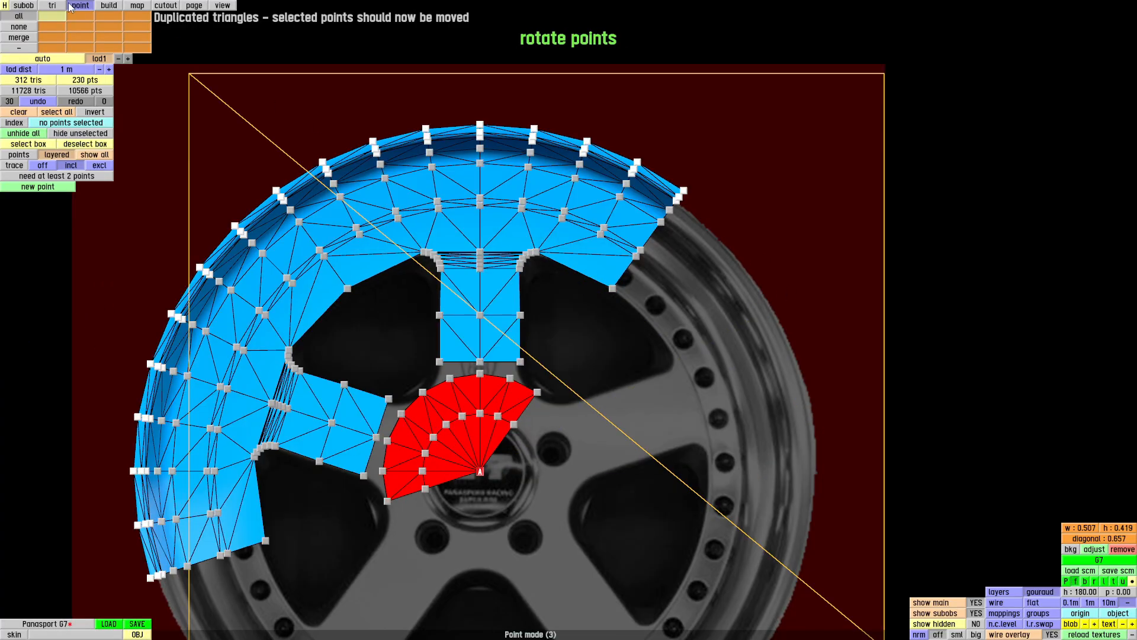
pyautogui.click(52, 5)
pyautogui.scroll(-3, 450, 216)
pyautogui.keyDown('ctrl'); pyautogui.moveTo(635, 140); pyautogui.dragTo(251, 433); pyautogui.keyUp('ctrl')
pyautogui.click(96, 219)
pyautogui.write('r144')
pyautogui.press('Return')
# - Select only the top spoke section, duplicate it and rotate the copy by -72 degrees about the wheel centre to close the wheel
pyautogui.click(52, 5)
pyautogui.scroll(3, 462, 189)
pyautogui.keyDown('ctrl'); pyautogui.moveTo(533, 335); pyautogui.dragTo(449, 419); pyautogui.keyUp('ctrl')
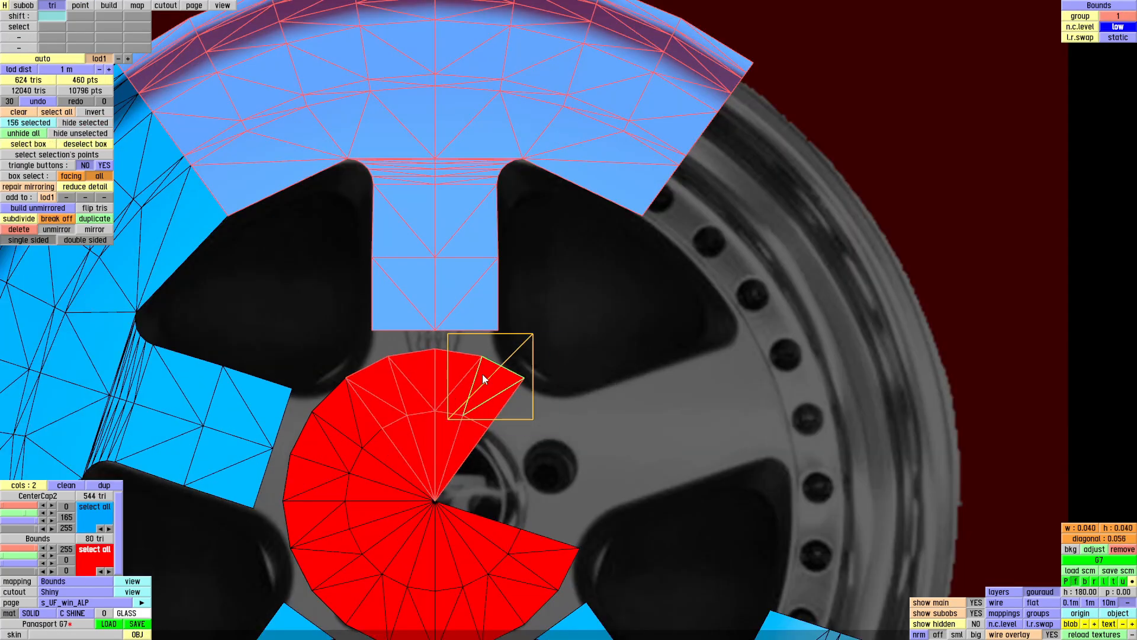
pyautogui.scroll(-3, 482, 374)
pyautogui.keyDown('ctrl'); pyautogui.moveTo(629, 175); pyautogui.dragTo(566, 238); pyautogui.keyUp('ctrl')
pyautogui.keyDown('ctrl'); pyautogui.moveTo(384, 164); pyautogui.dragTo(347, 202); pyautogui.keyUp('ctrl')
pyautogui.keyDown('ctrl'); pyautogui.moveTo(427, 235); pyautogui.dragTo(381, 291); pyautogui.keyUp('ctrl')
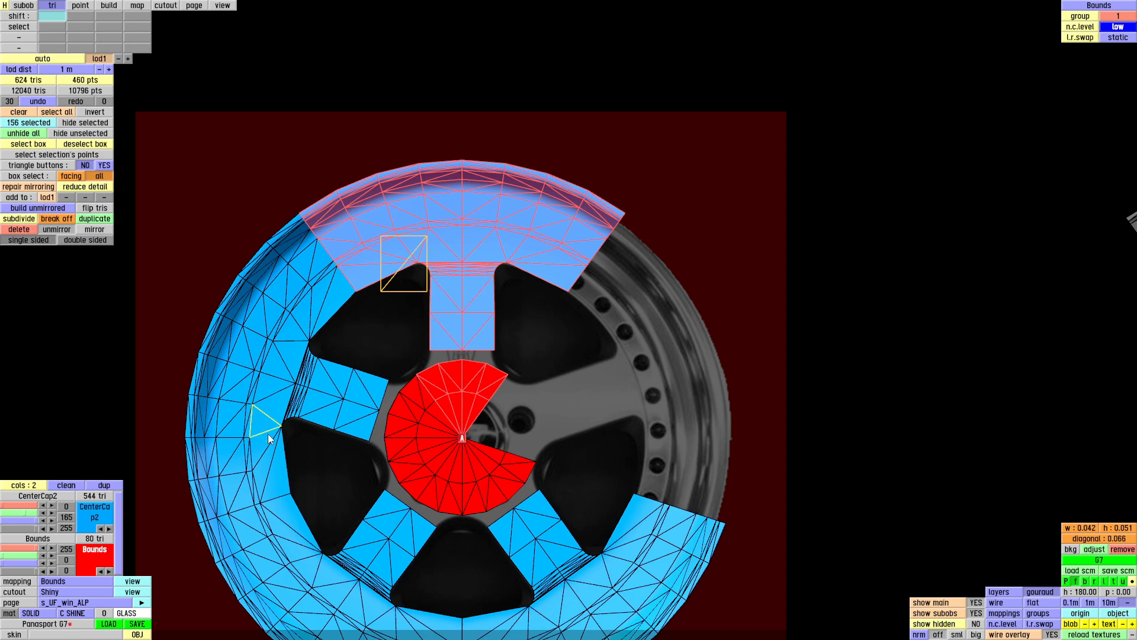
pyautogui.moveTo(602, 489); pyautogui.dragTo(550, 488, button='right')
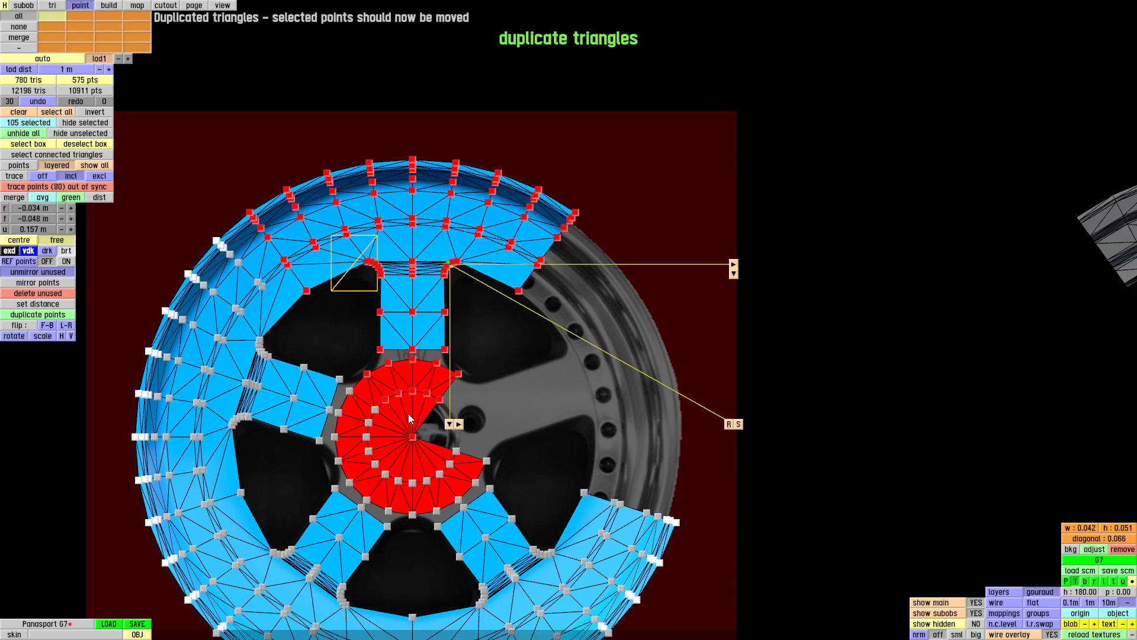
pyautogui.click(97, 218)
pyautogui.click(411, 438)
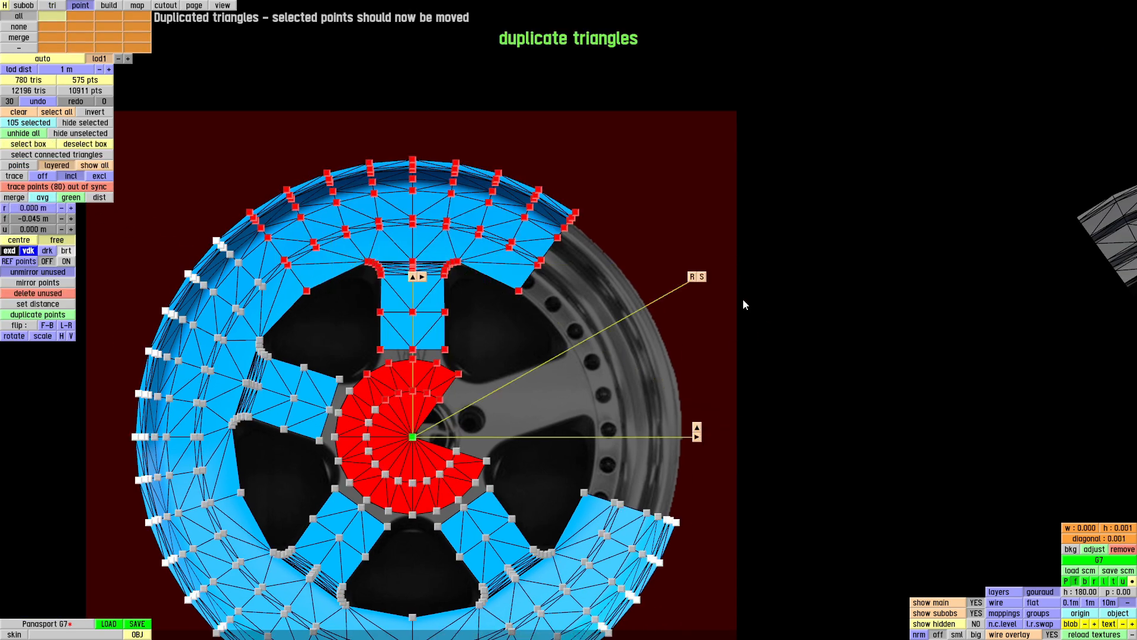
pyautogui.click(692, 274)
pyautogui.write('-72')
pyautogui.press('Return')
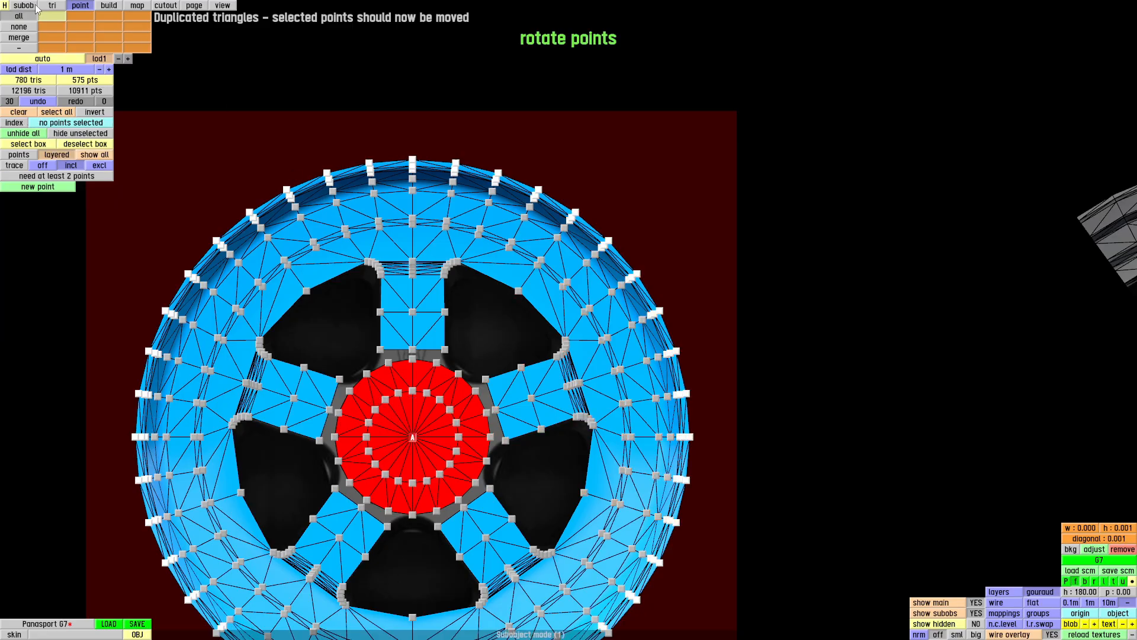
# - Examine the assembled five-spoke wheel up close and from different angles, including the joints between its sections
pyautogui.scroll(5, 468, 385)
pyautogui.moveTo(471, 387); pyautogui.dragTo(692, 425, button='right')
pyautogui.scroll(-5, 513, 505)
pyautogui.scroll(5, 486, 478)
pyautogui.scroll(-3, 515, 397)
pyautogui.scroll(5, 511, 370)
pyautogui.moveTo(865, 456); pyautogui.dragTo(558, 363, button='right')
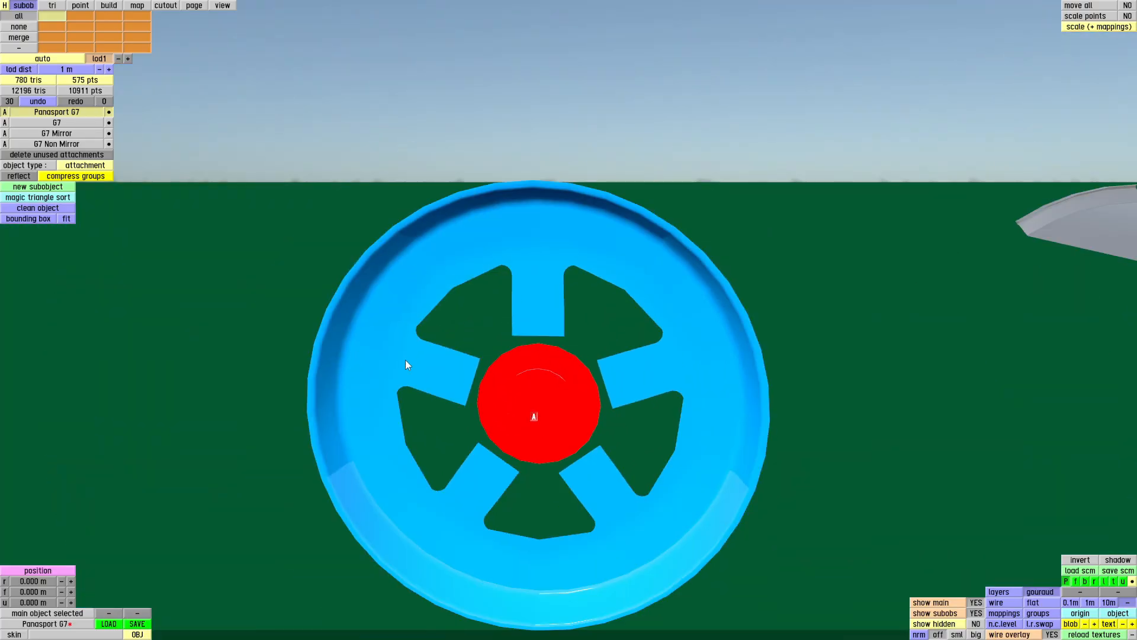
pyautogui.moveTo(405, 363); pyautogui.dragTo(510, 366, button='right')
# - Select all points of the five-spoke wheel and merge the overlapping ones by distance
pyautogui.click(80, 5)
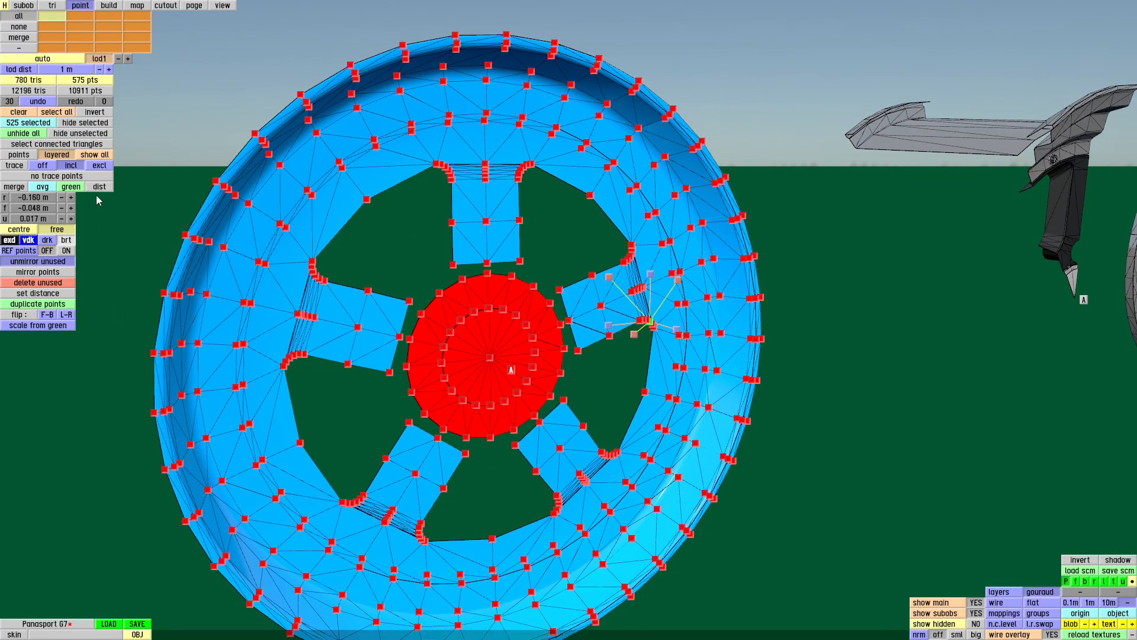
pyautogui.click(99, 187)
pyautogui.click(709, 301)
pyautogui.press('space')
pyautogui.press('s')
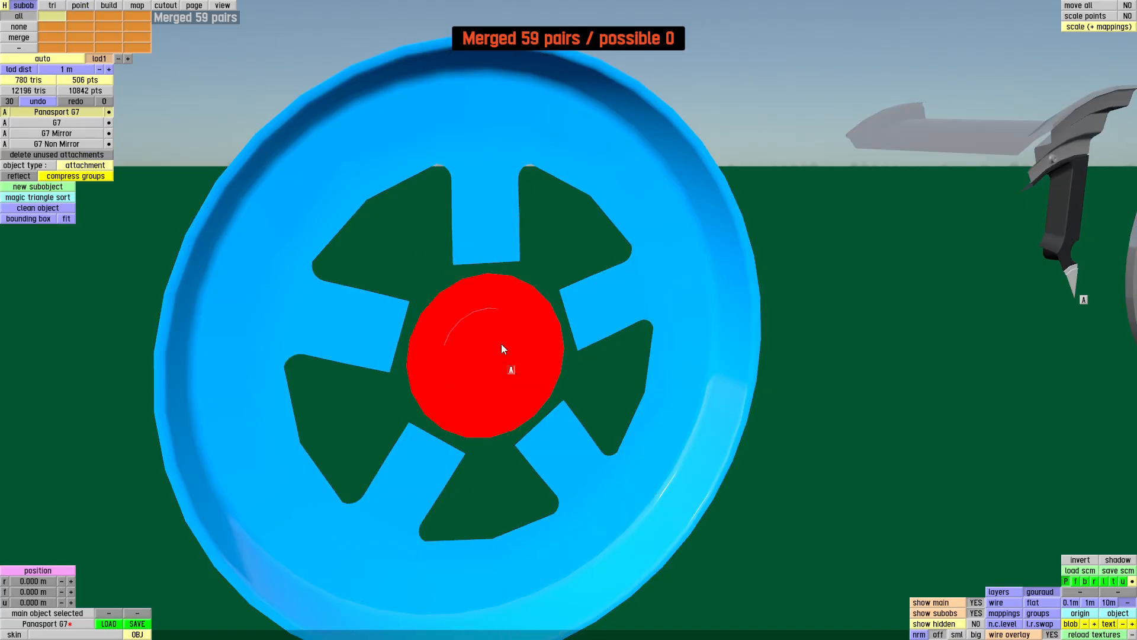
# - Move the background wheel photo diagonally down in the front view, off the blue wheel and beside it
pyautogui.moveTo(501, 348); pyautogui.dragTo(708, 360, button='right')
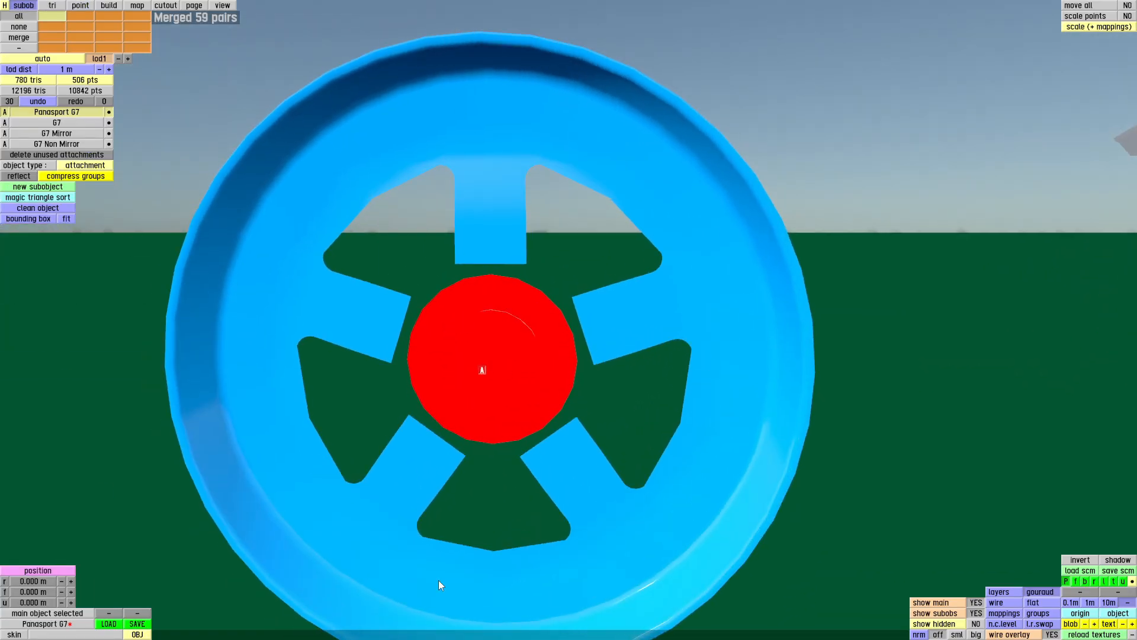
pyautogui.moveTo(441, 585); pyautogui.dragTo(331, 160, button='right')
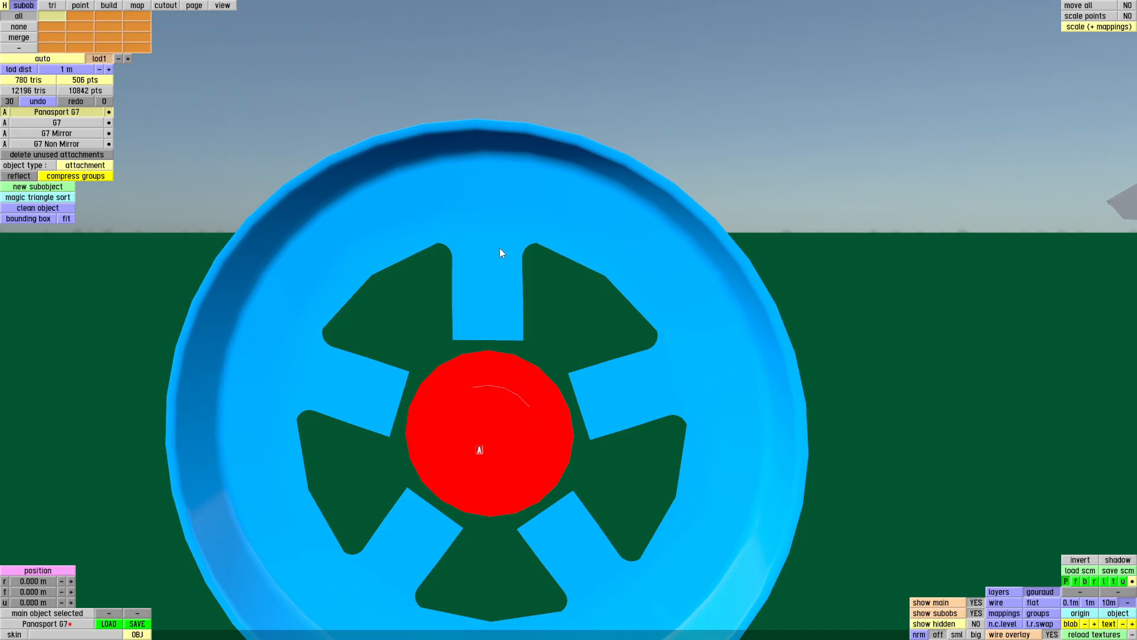
pyautogui.moveTo(502, 299); pyautogui.dragTo(478, 239, button='right')
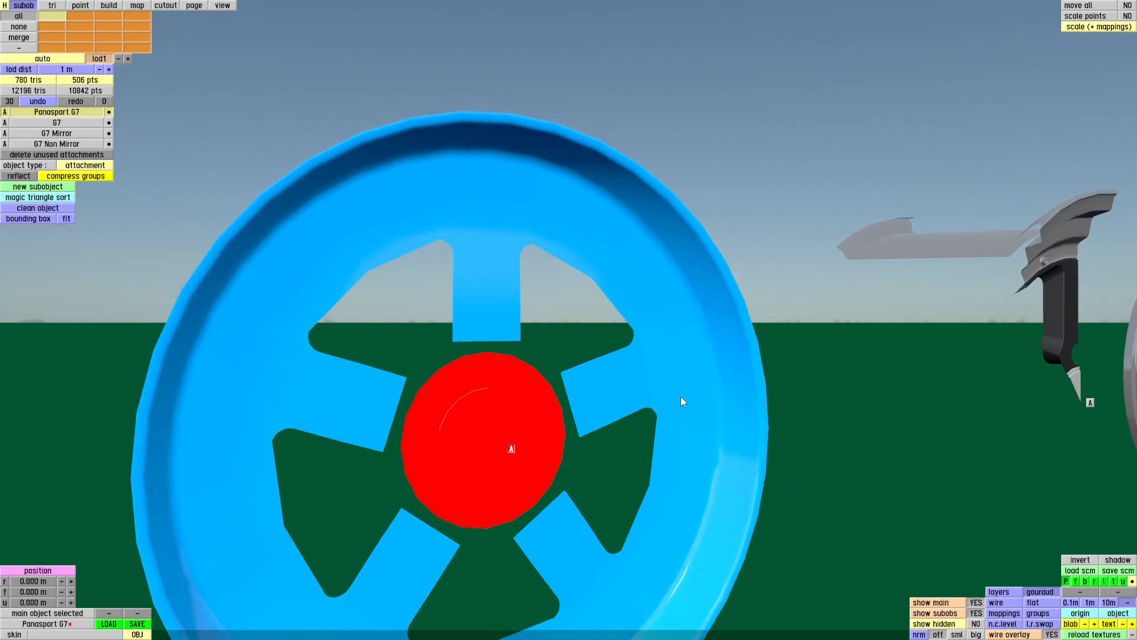
pyautogui.press('f')
pyautogui.scroll(-3, 524, 382)
pyautogui.moveTo(483, 397); pyautogui.dragTo(473, 318, button='right')
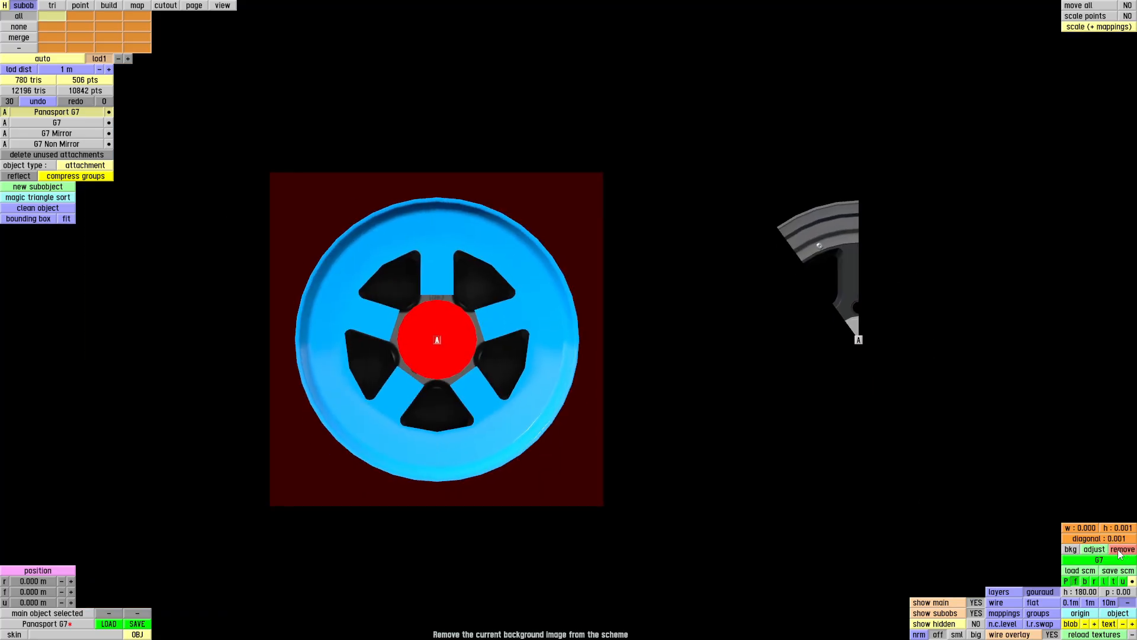
pyautogui.click(1100, 548)
pyautogui.moveTo(498, 375); pyautogui.dragTo(735, 528)
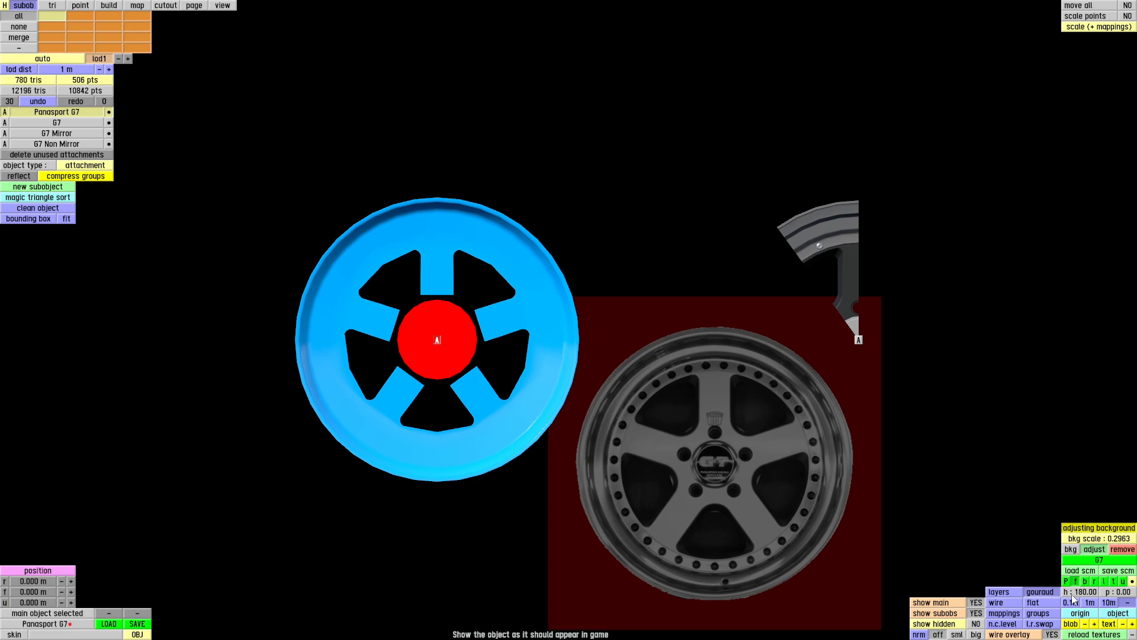
pyautogui.click(1097, 553)
pyautogui.scroll(-4, 736, 418)
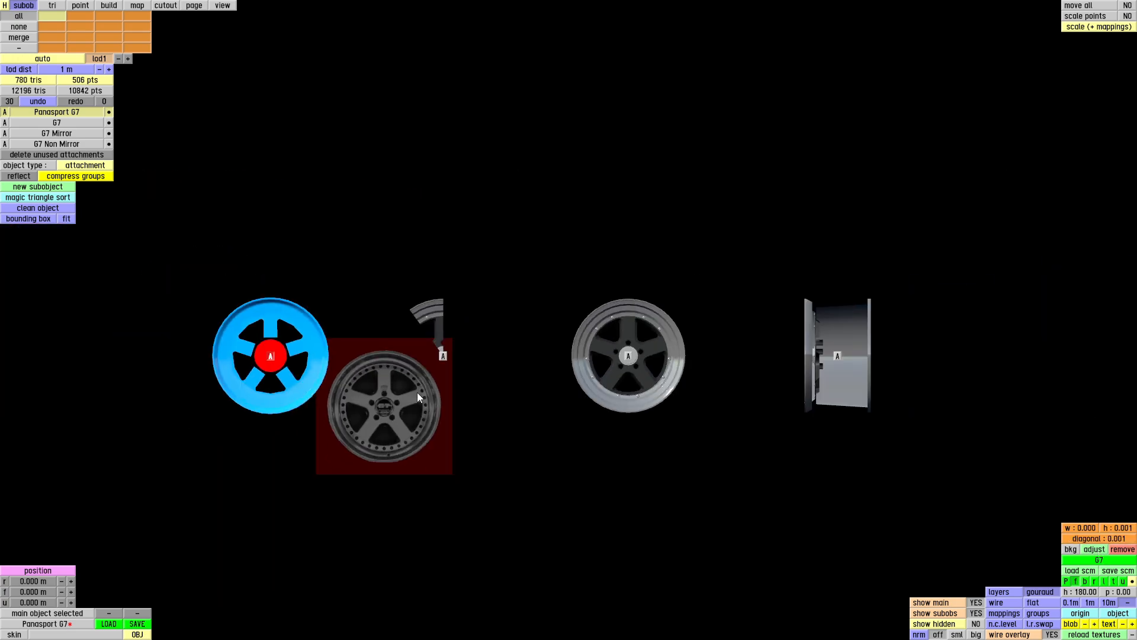
pyautogui.scroll(1, 417, 392)
pyautogui.scroll(1, 428, 375)
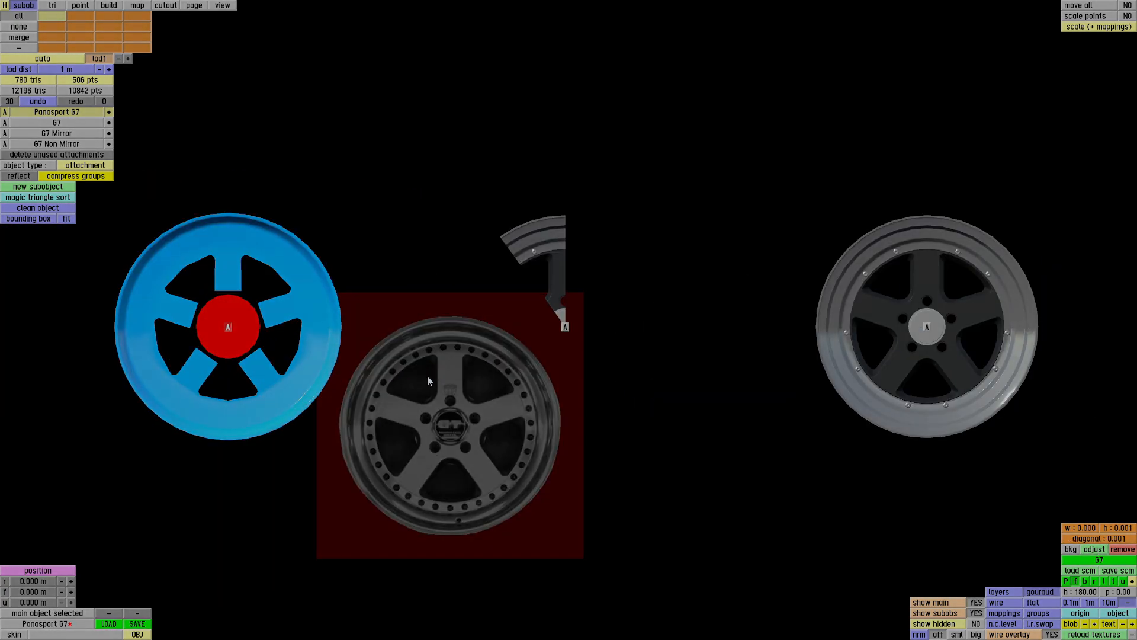
pyautogui.scroll(-1, 535, 397)
pyautogui.scroll(4, 738, 340)
pyautogui.scroll(-5, 527, 373)
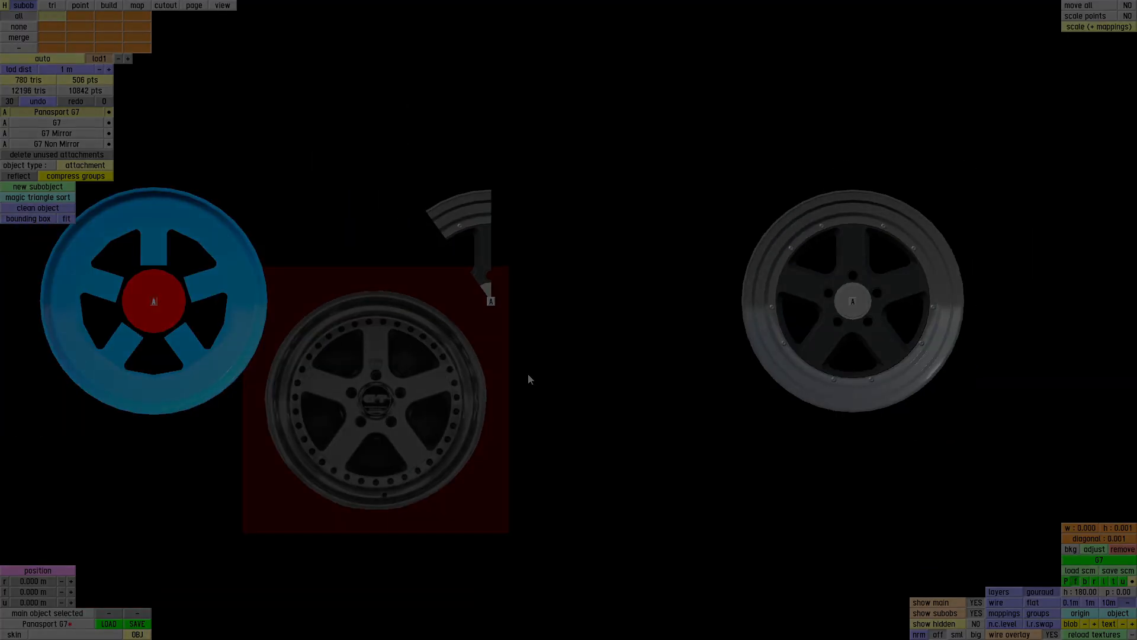